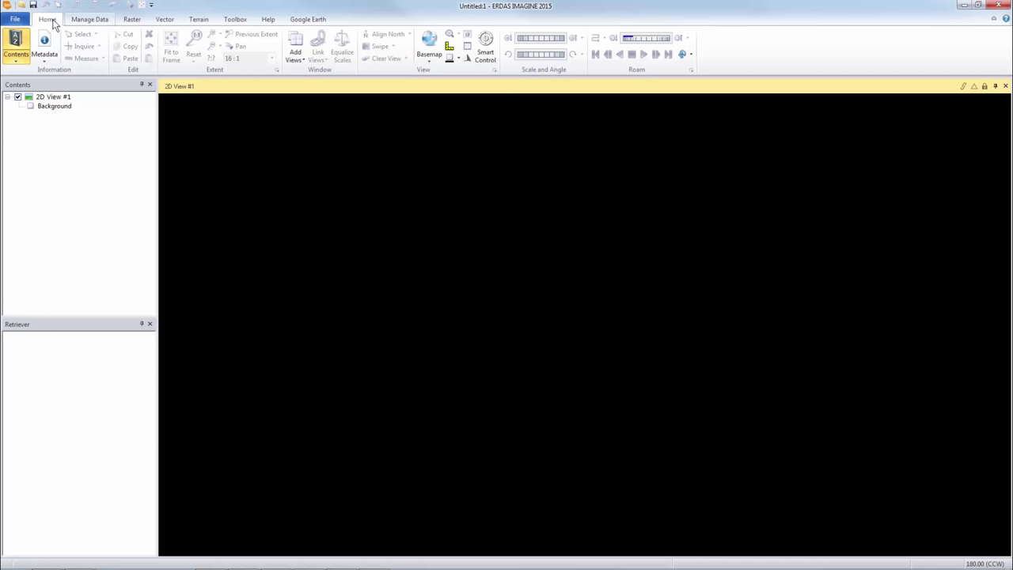
Step: Show the Terrain ribbon and its Point Cloud Tools group
{"action": "left_click", "coordinate": [198, 21]}
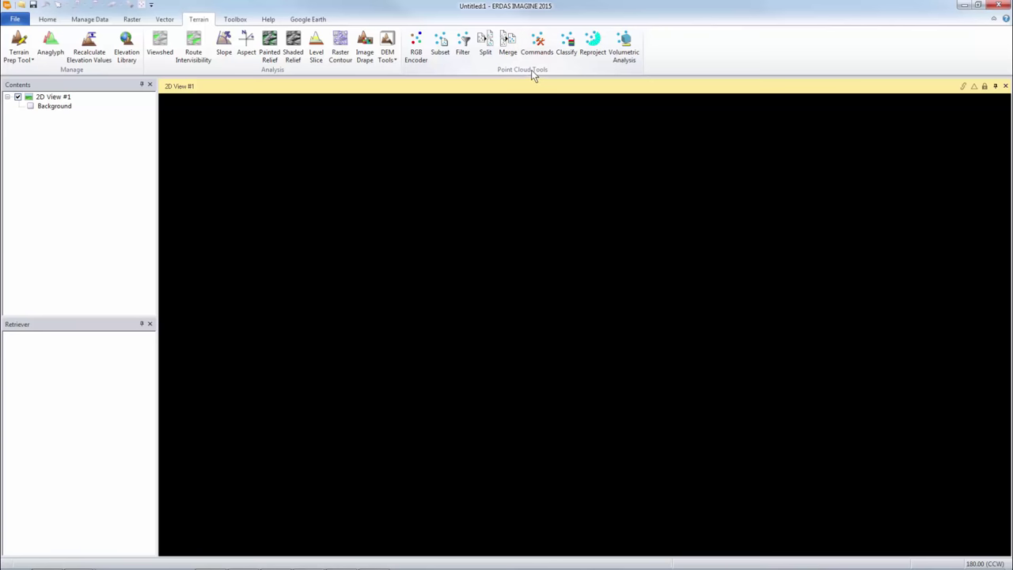
Step: Look over the File menu's open options, then return to the empty 2D view
{"action": "left_click", "coordinate": [17, 20]}
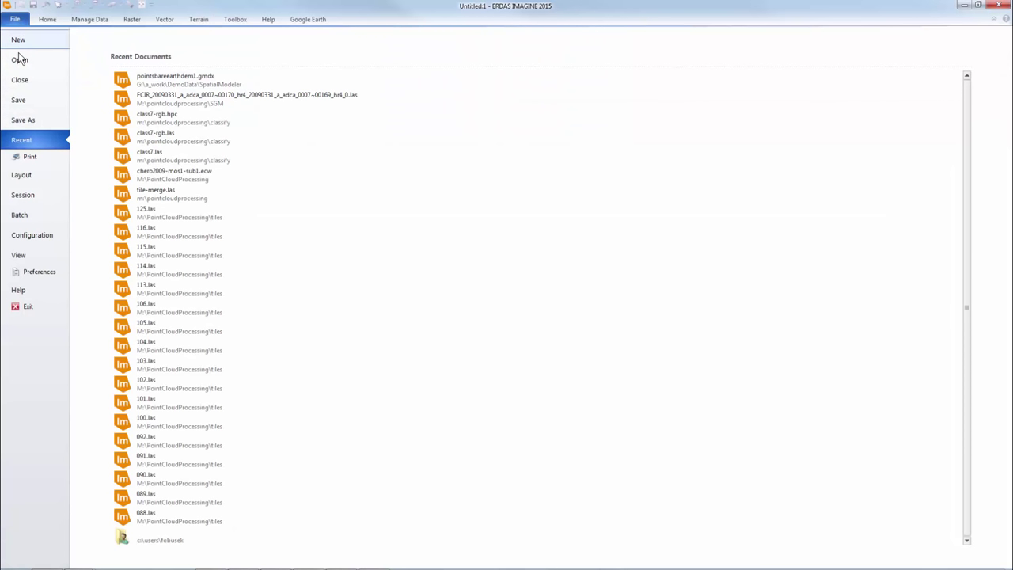
{"action": "left_click", "coordinate": [21, 61]}
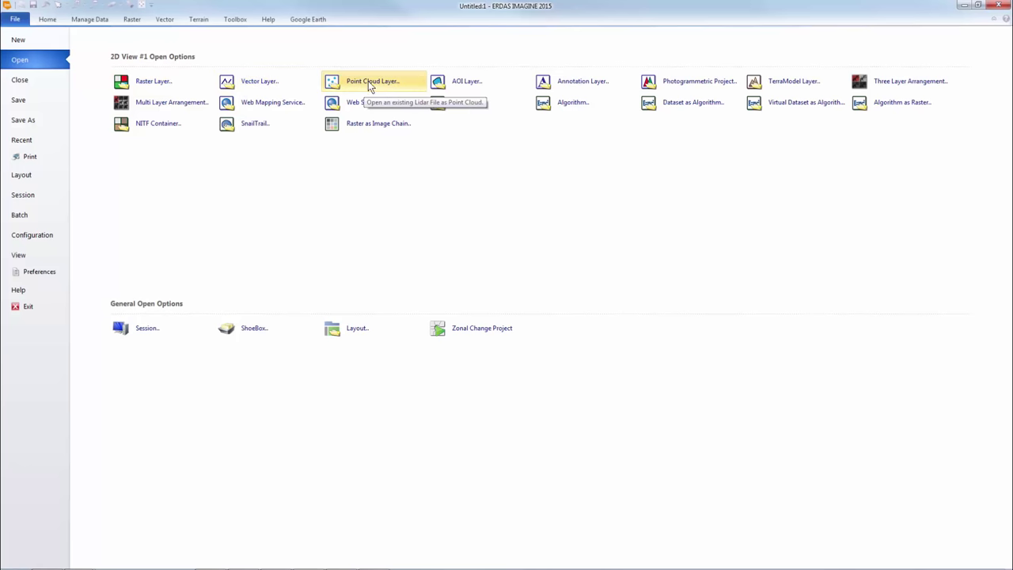
{"action": "left_click", "coordinate": [47, 20]}
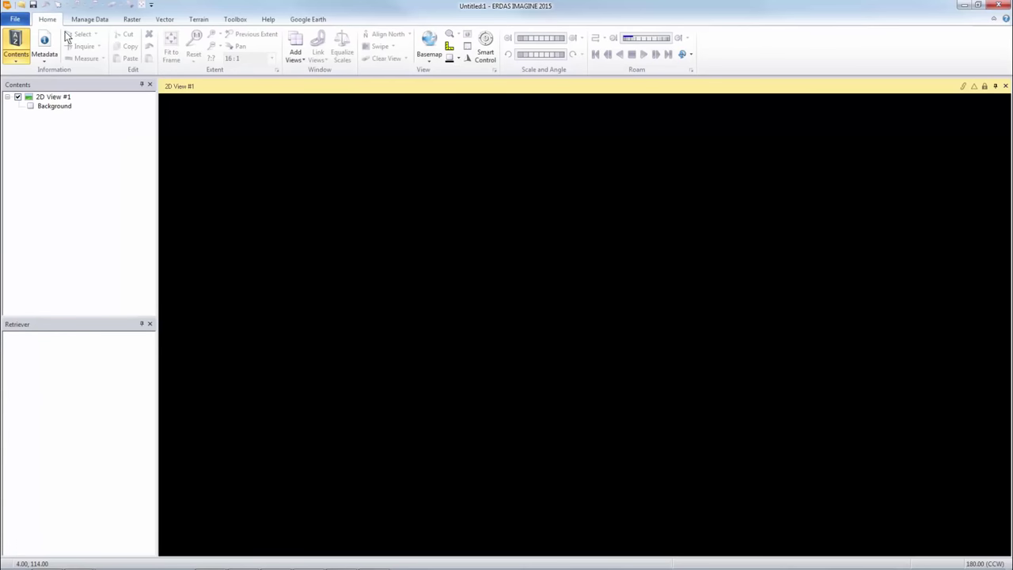
Step: Start Open Point Cloud Layer from the view's shortcut menu and pick 090.las (LAS type) in the tiles folder
{"action": "right_click", "coordinate": [220, 113]}
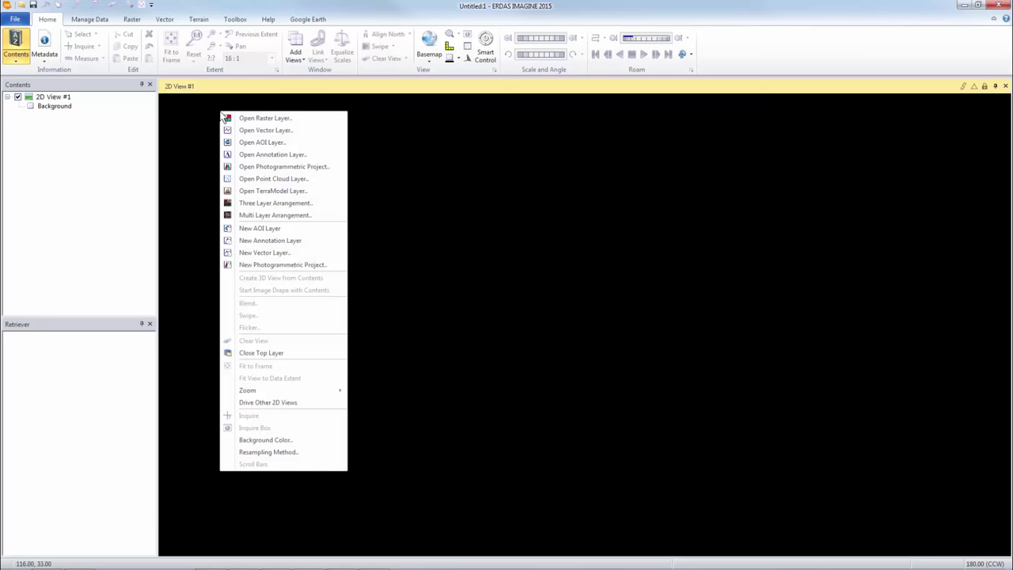
{"action": "left_click", "coordinate": [311, 182]}
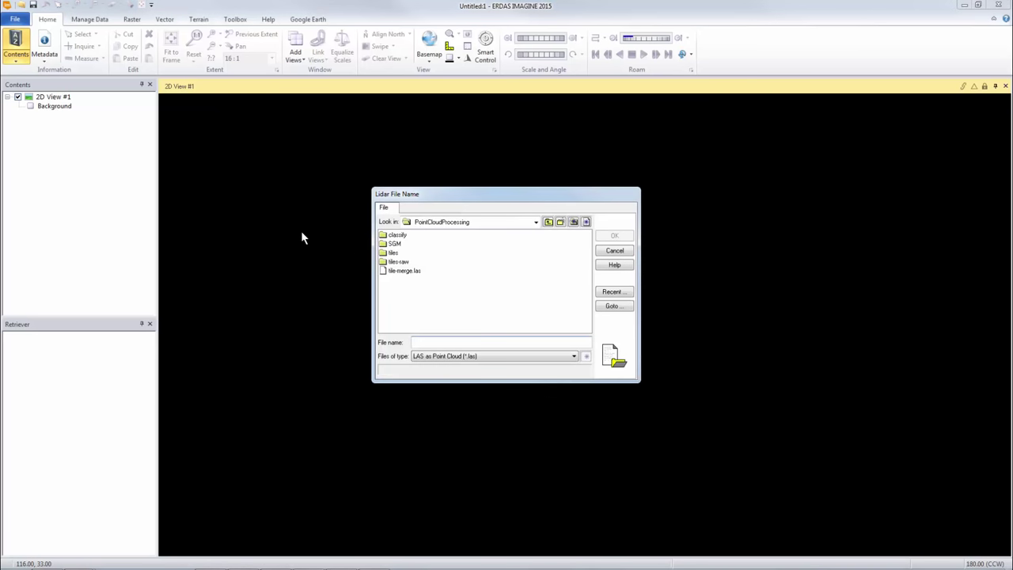
{"action": "double_click", "coordinate": [384, 253]}
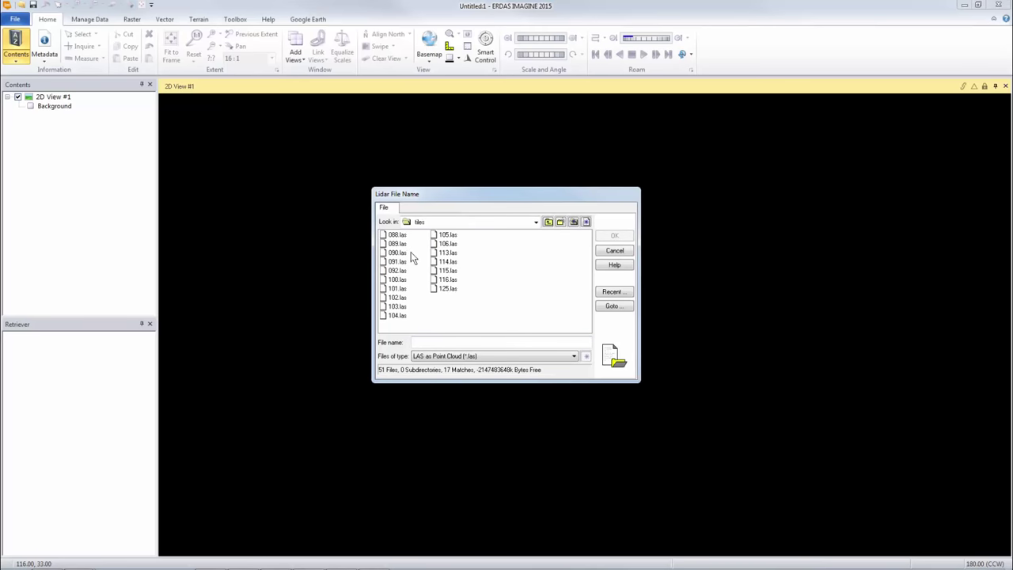
{"action": "left_click", "coordinate": [480, 357]}
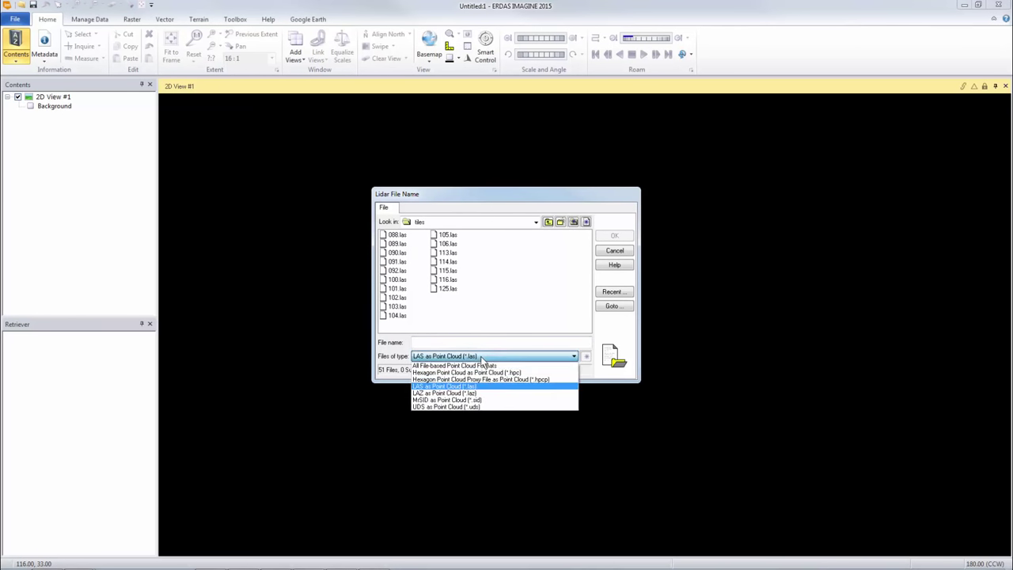
{"action": "left_click", "coordinate": [534, 386]}
{"action": "left_click", "coordinate": [397, 253]}
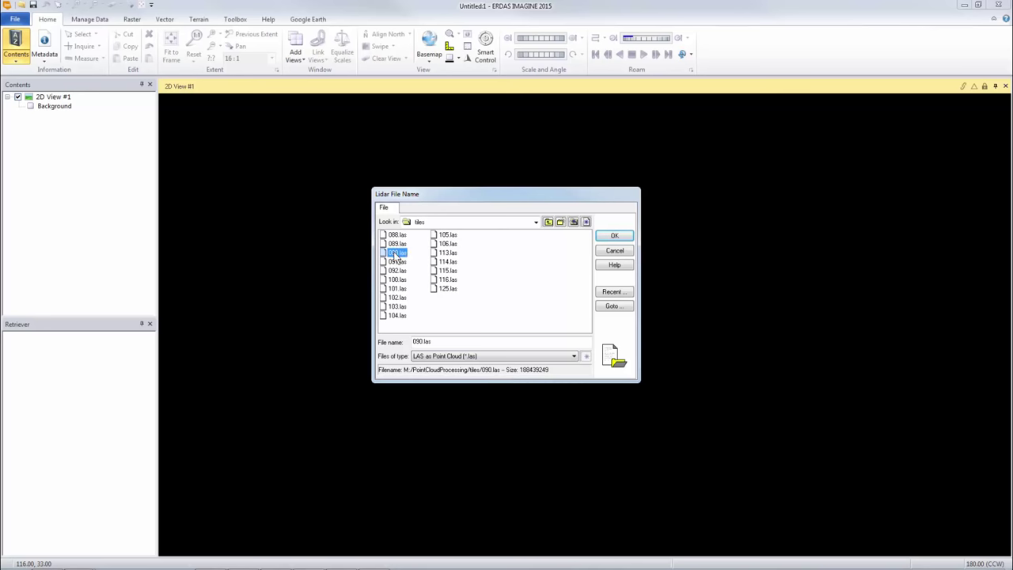
Step: Load 090.las into 2D View #1, zoom in to individual points, and show the Point Cloud tab
{"action": "left_click", "coordinate": [614, 235]}
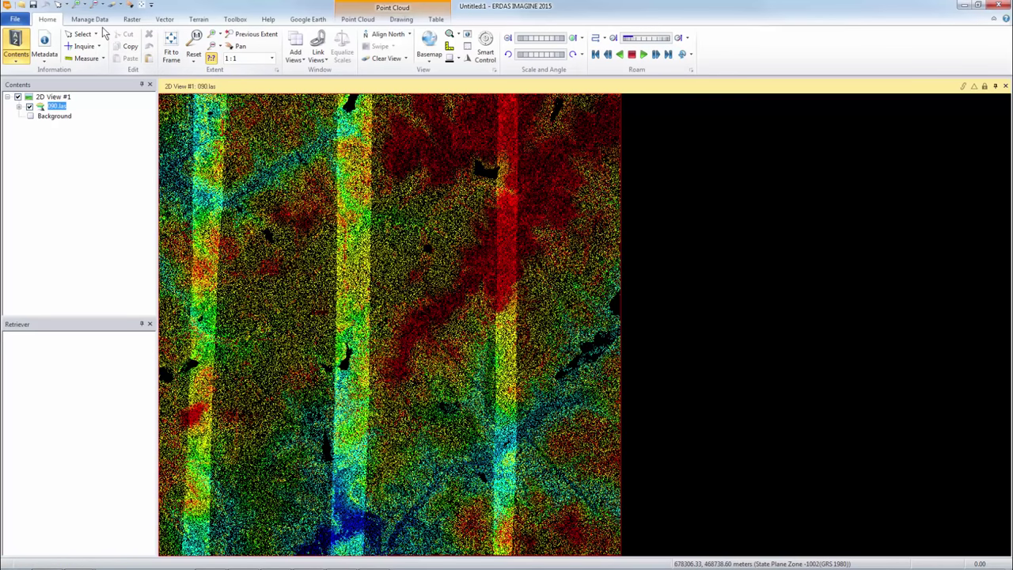
{"action": "left_click", "coordinate": [76, 4]}
{"action": "scroll", "coordinate": [622, 235], "scroll_direction": "up", "scroll_amount": 4}
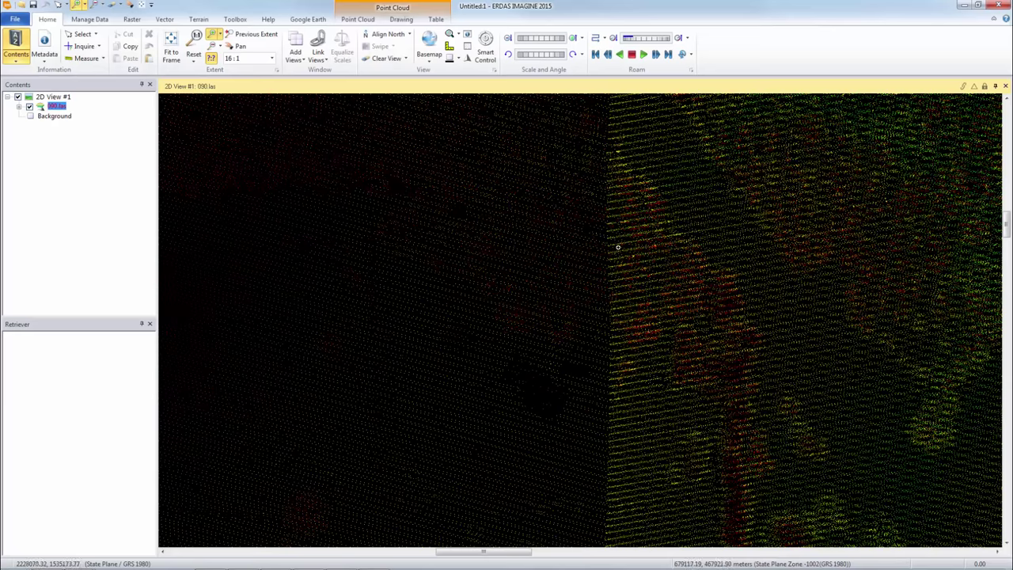
{"action": "scroll", "coordinate": [641, 287], "scroll_direction": "down", "scroll_amount": 2}
{"action": "scroll", "coordinate": [640, 287], "scroll_direction": "up", "scroll_amount": 2}
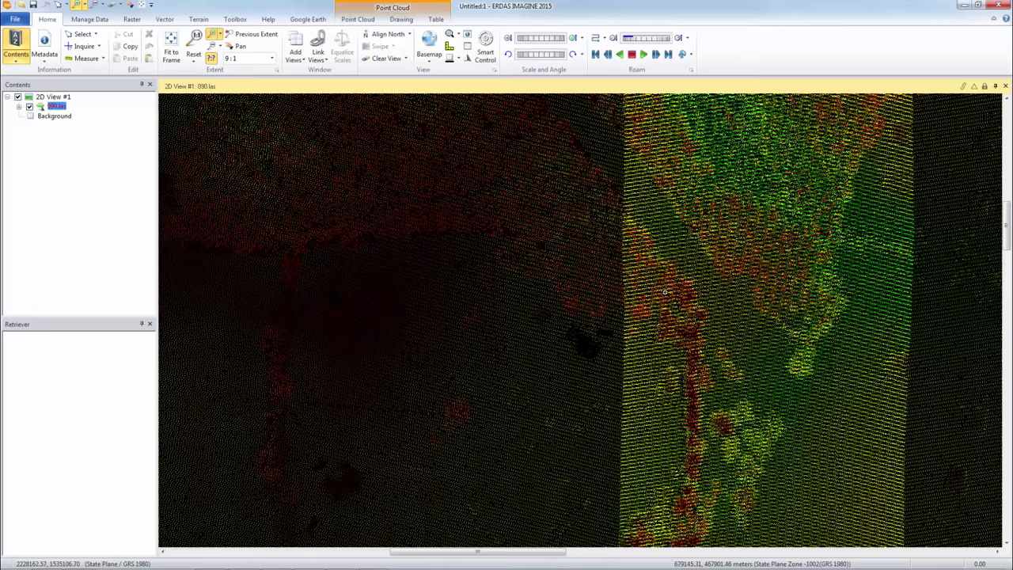
{"action": "scroll", "coordinate": [640, 287], "scroll_direction": "down", "scroll_amount": 1}
{"action": "scroll", "coordinate": [487, 319], "scroll_direction": "up", "scroll_amount": 2}
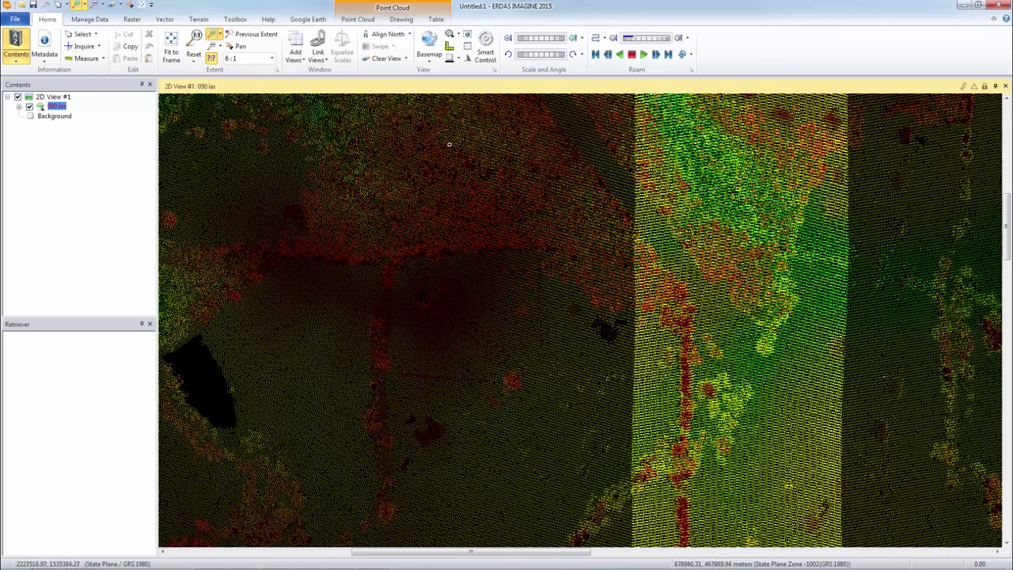
{"action": "left_click", "coordinate": [358, 21]}
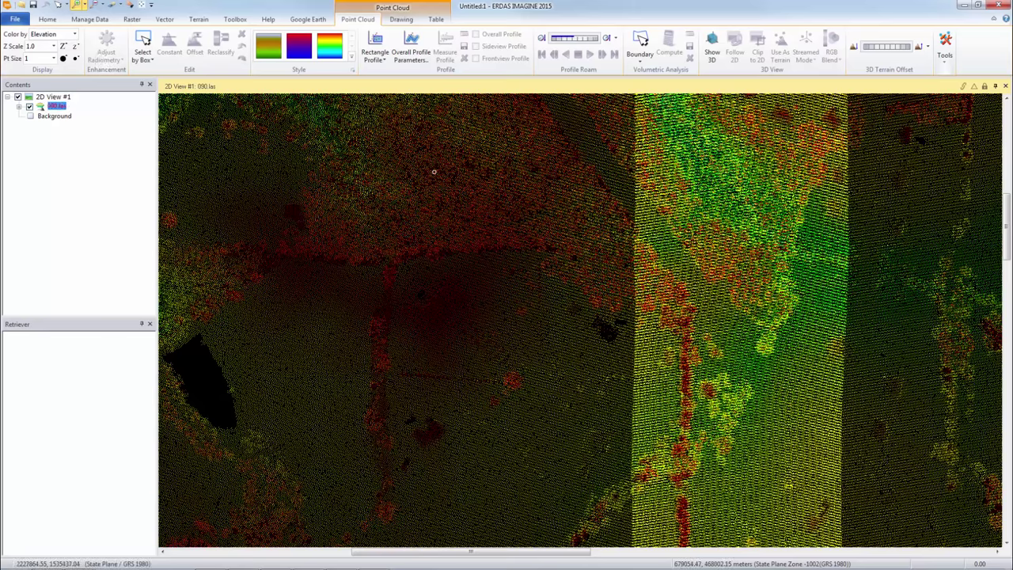
Step: Colour the 090.las points by Intensity and pan to the area further right
{"action": "left_click", "coordinate": [74, 36]}
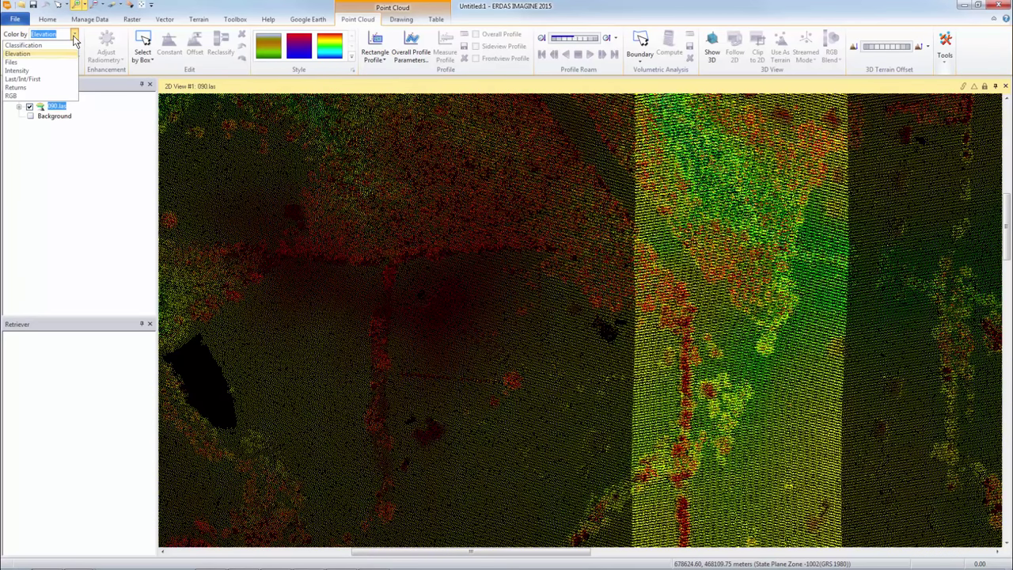
{"action": "left_click", "coordinate": [41, 71]}
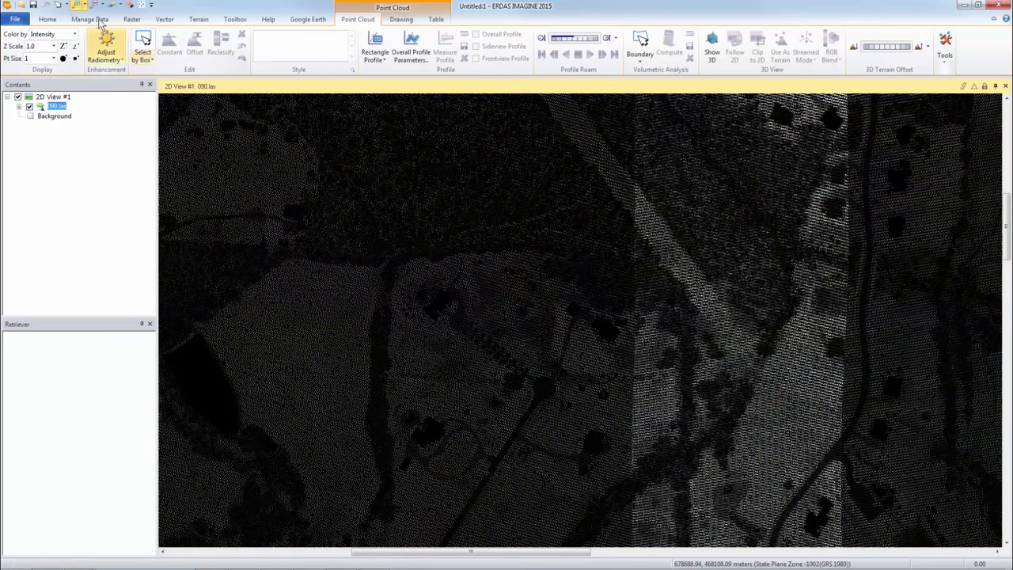
{"action": "left_click", "coordinate": [128, 4]}
{"action": "left_click_drag", "start_coordinate": [746, 315], "coordinate": [404, 420]}
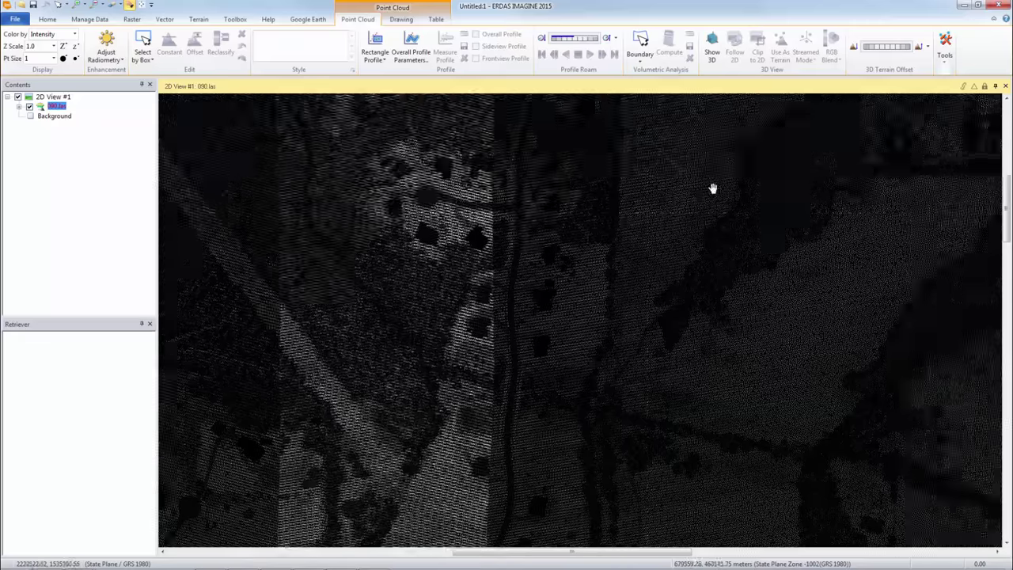
Step: Zoom in on the subdivision detail and recolour the points by Last/Int/First returns
{"action": "scroll", "coordinate": [506, 290], "scroll_direction": "down", "scroll_amount": 5}
{"action": "scroll", "coordinate": [505, 289], "scroll_direction": "down", "scroll_amount": 1}
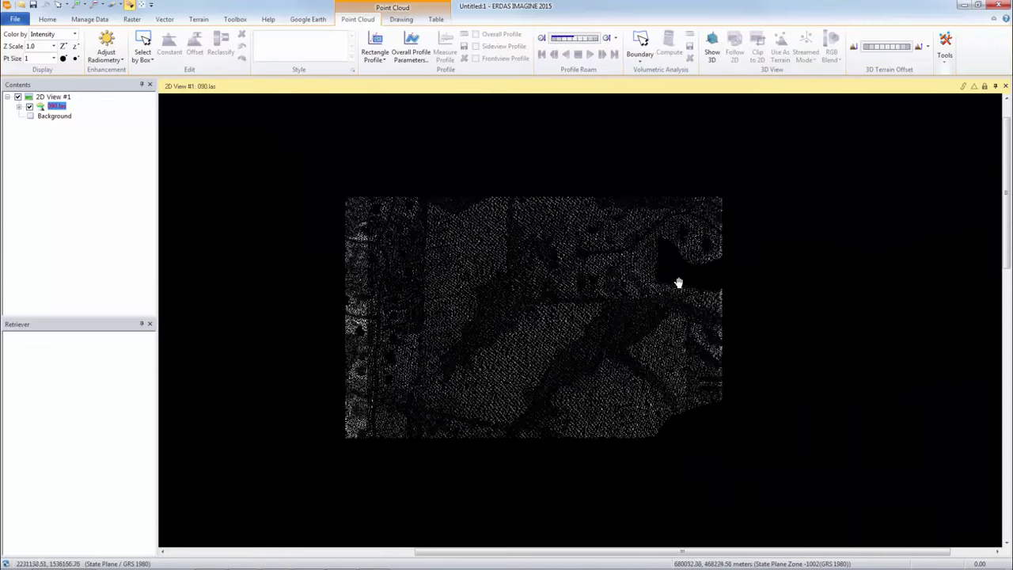
{"action": "scroll", "coordinate": [661, 279], "scroll_direction": "up", "scroll_amount": 5}
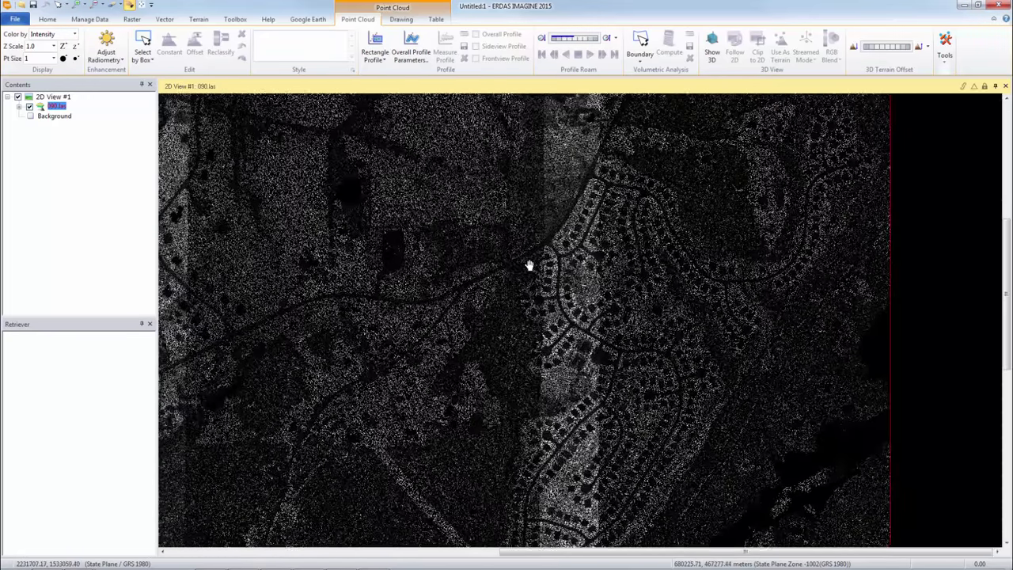
{"action": "left_click_drag", "start_coordinate": [529, 265], "coordinate": [481, 251]}
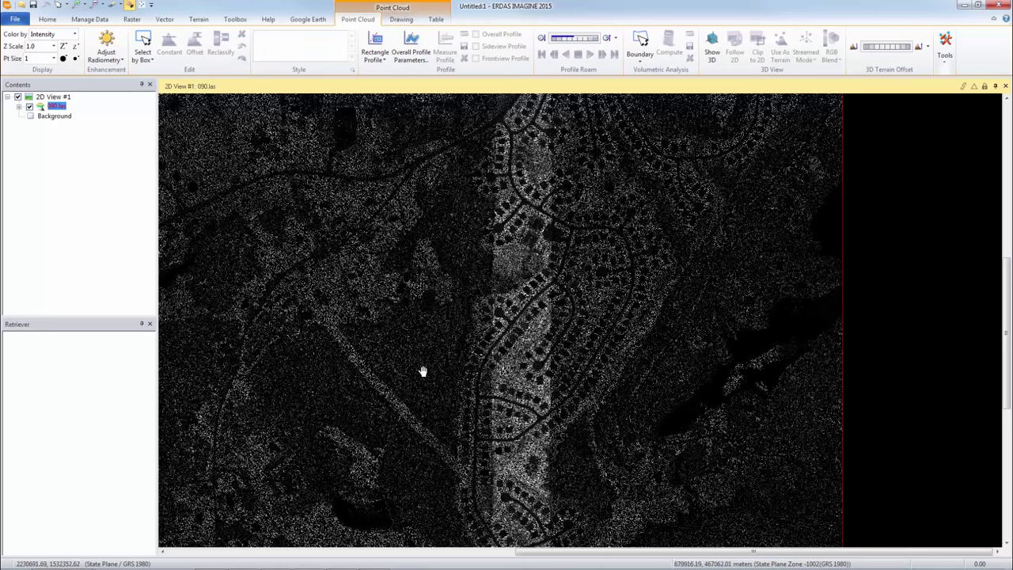
{"action": "left_click", "coordinate": [74, 35]}
{"action": "left_click", "coordinate": [18, 79]}
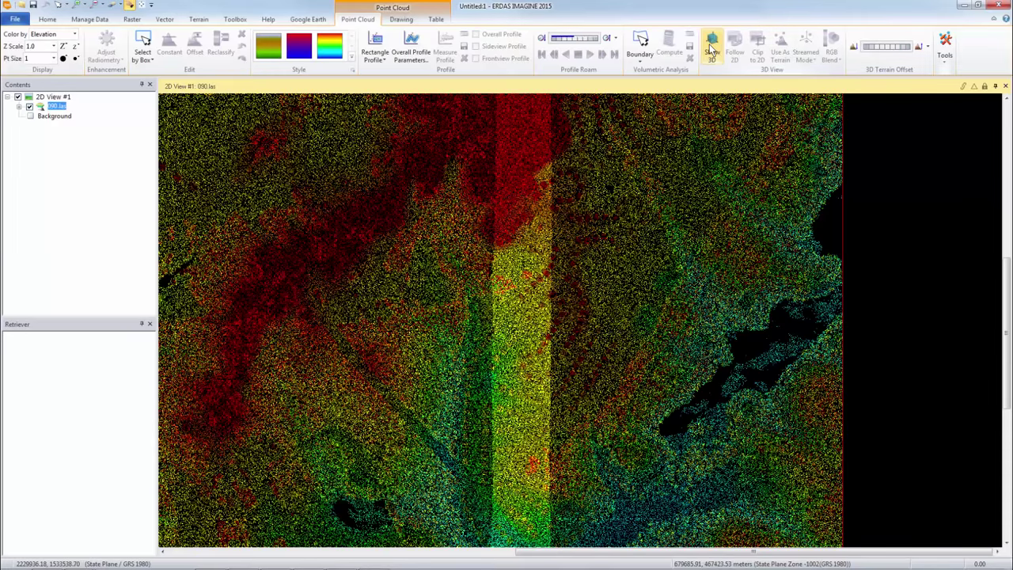
Step: Open 090.las in a 3D display, zoom in, and tilt and rotate it into an oblique terrain view
{"action": "left_click", "coordinate": [712, 47]}
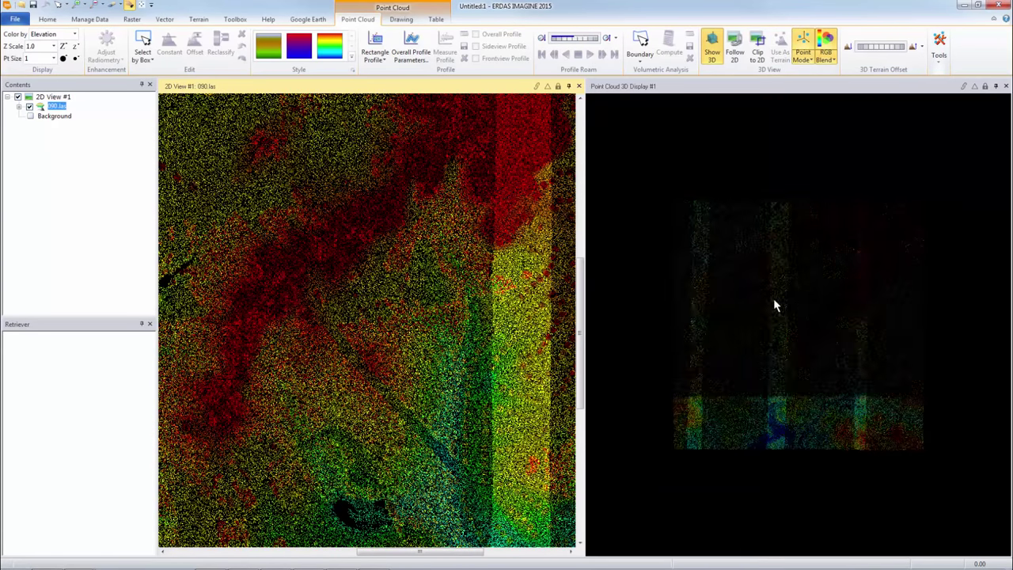
{"action": "scroll", "coordinate": [796, 303], "scroll_direction": "up", "scroll_amount": 5}
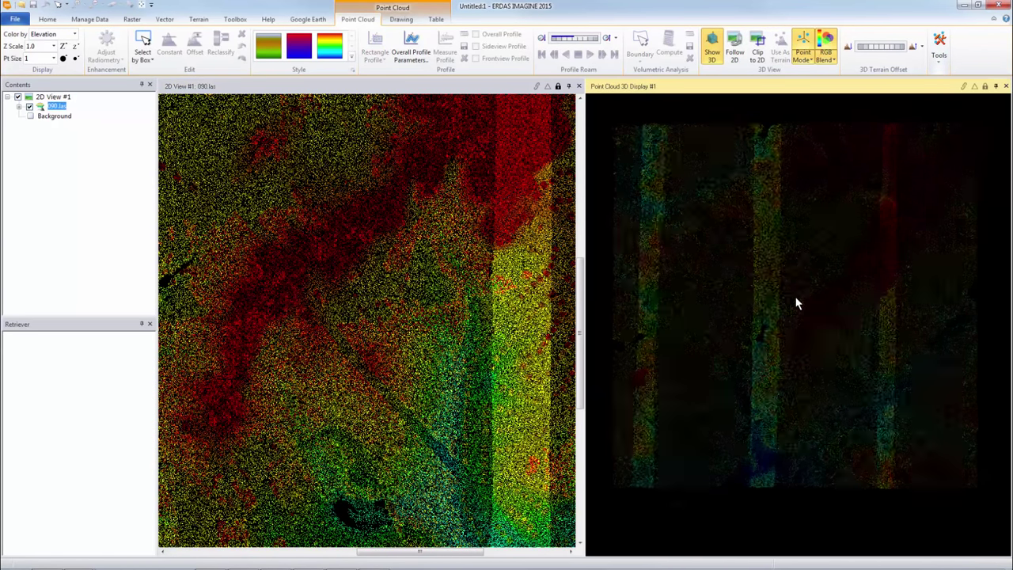
{"action": "scroll", "coordinate": [797, 303], "scroll_direction": "up", "scroll_amount": 2}
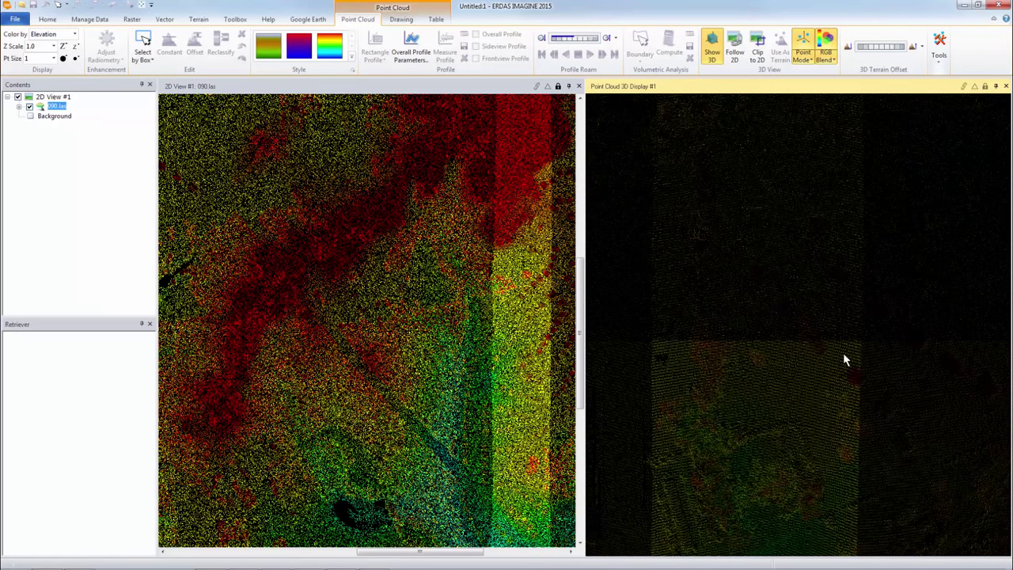
{"action": "left_click_drag", "start_coordinate": [766, 245], "coordinate": [792, 273]}
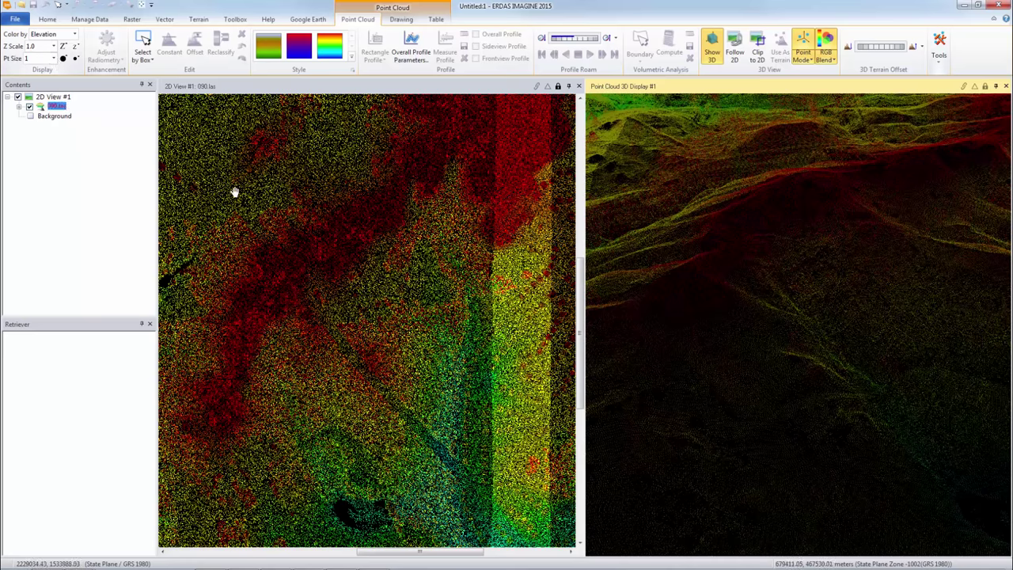
{"action": "left_click_drag", "start_coordinate": [727, 261], "coordinate": [830, 340]}
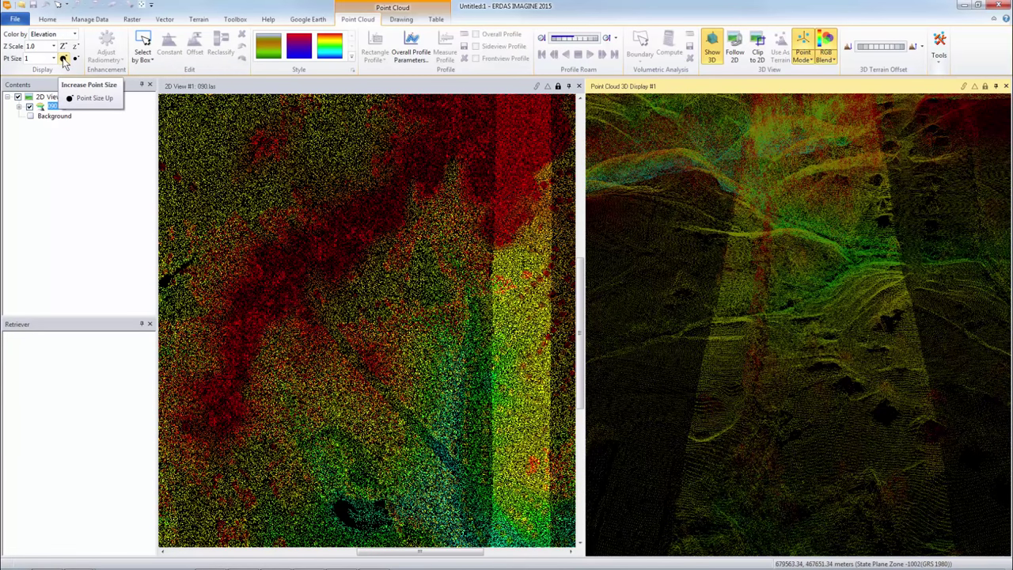
Step: Enlarge the displayed points to size 3 and shift the 2D cloud down and left
{"action": "left_click", "coordinate": [64, 61]}
{"action": "left_click", "coordinate": [64, 61]}
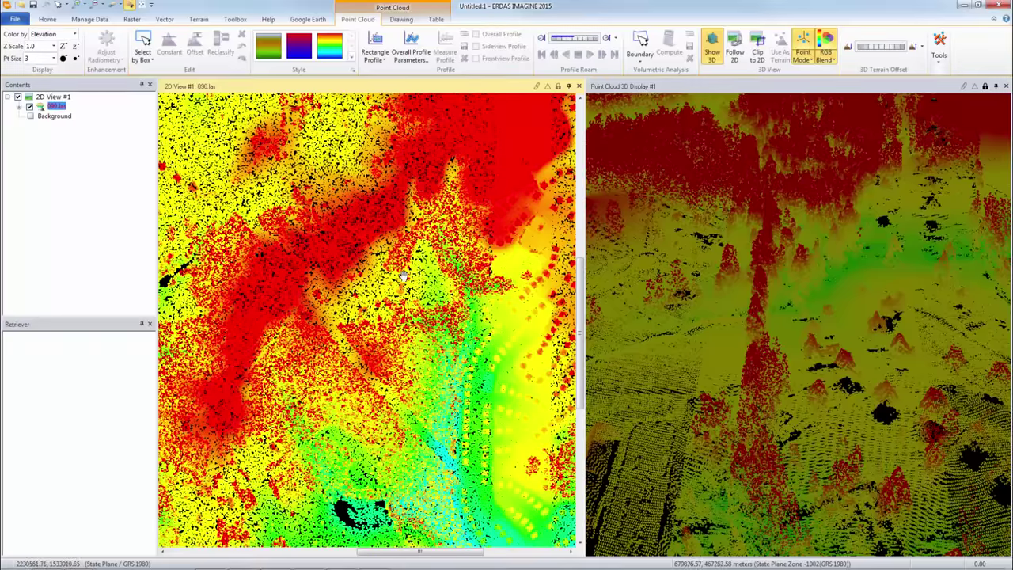
{"action": "left_click_drag", "start_coordinate": [405, 272], "coordinate": [300, 347]}
{"action": "scroll", "coordinate": [363, 316], "scroll_direction": "down", "scroll_amount": 3}
{"action": "scroll", "coordinate": [362, 316], "scroll_direction": "up", "scroll_amount": 3}
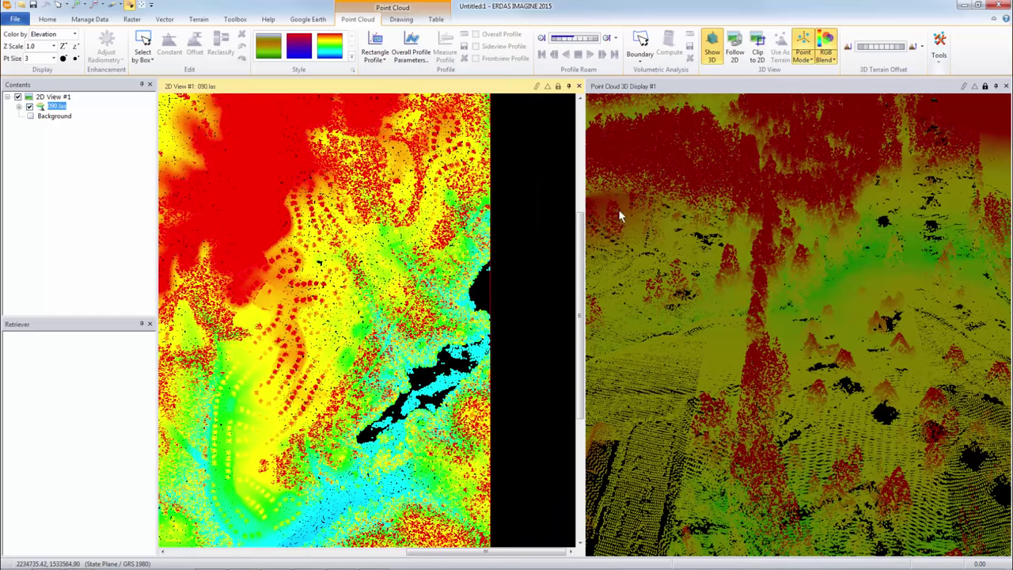
Step: Turn on Follow 2D and extent limiting so the 3D display tracks the panned 2D view
{"action": "left_click", "coordinate": [736, 54]}
{"action": "left_click_drag", "start_coordinate": [388, 316], "coordinate": [369, 268]}
{"action": "scroll", "coordinate": [369, 267], "scroll_direction": "down", "scroll_amount": 3}
{"action": "scroll", "coordinate": [369, 267], "scroll_direction": "up", "scroll_amount": 4}
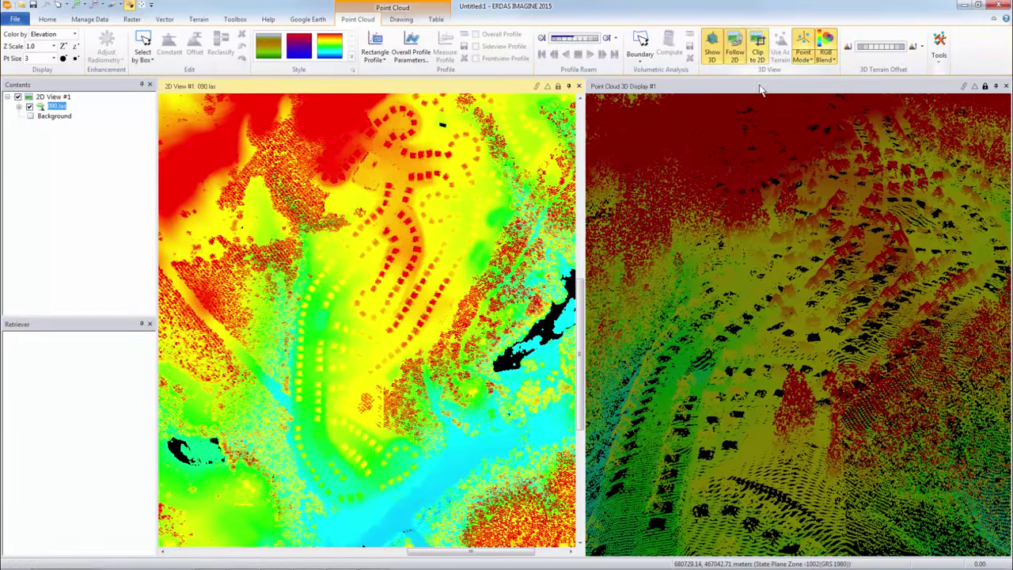
{"action": "left_click", "coordinate": [758, 49]}
{"action": "left_click_drag", "start_coordinate": [399, 285], "coordinate": [381, 240]}
{"action": "scroll", "coordinate": [388, 254], "scroll_direction": "up", "scroll_amount": 3}
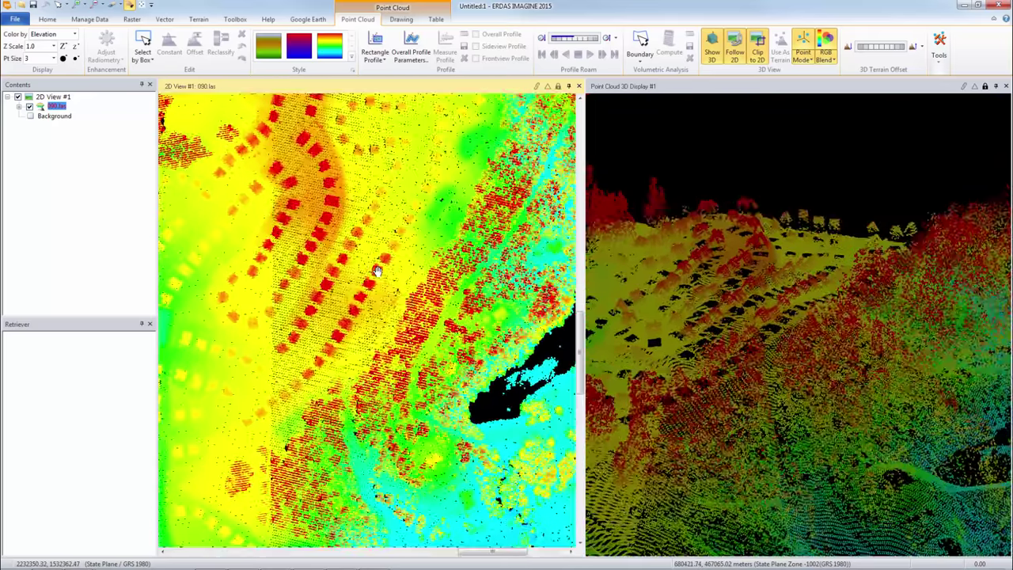
{"action": "left_click_drag", "start_coordinate": [418, 281], "coordinate": [502, 241]}
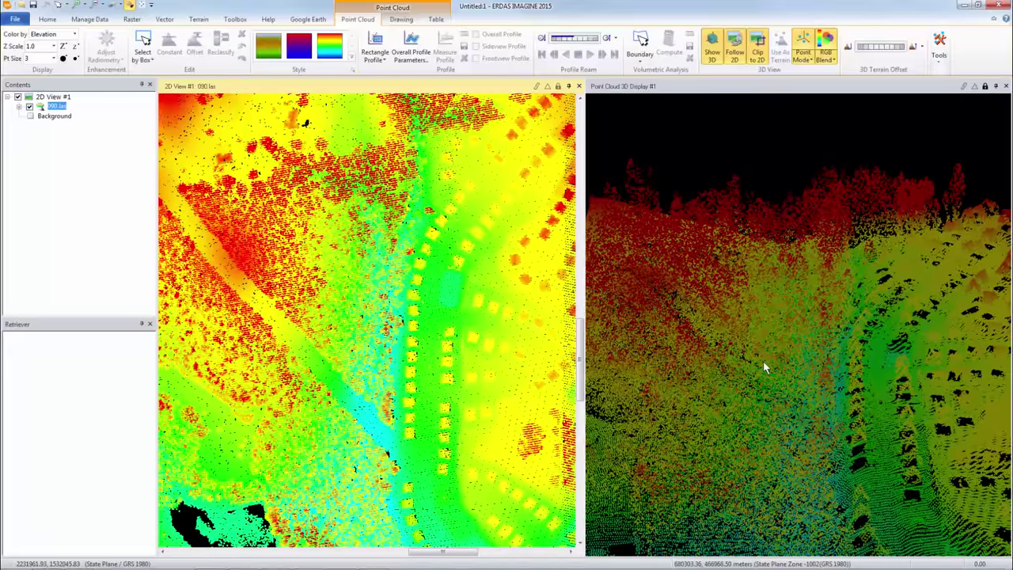
{"action": "left_click", "coordinate": [763, 360]}
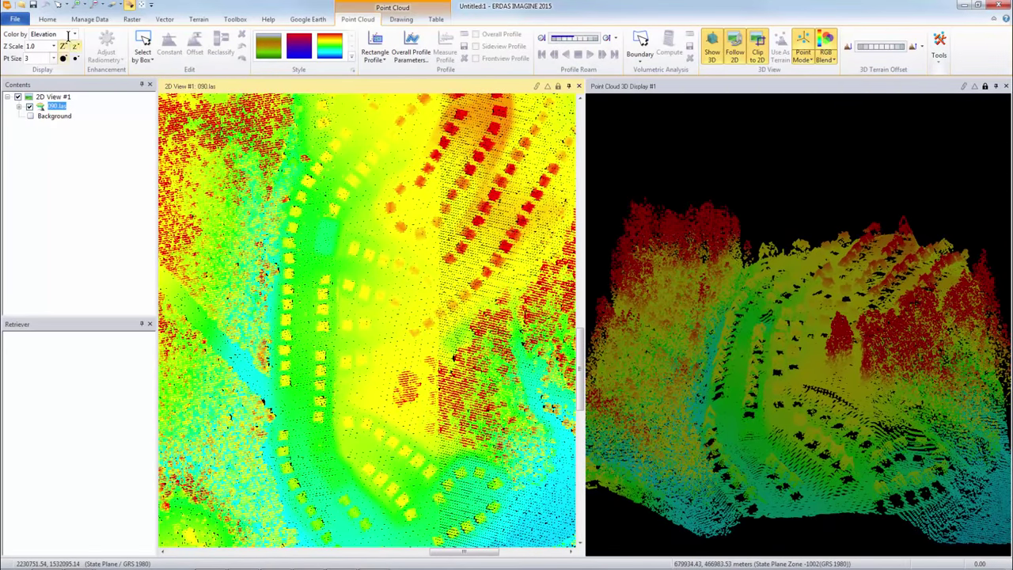
Step: Colour points by Intensity, toggle Follow 2D, close the 3D display, and remove 090.las from the view
{"action": "left_click", "coordinate": [75, 35]}
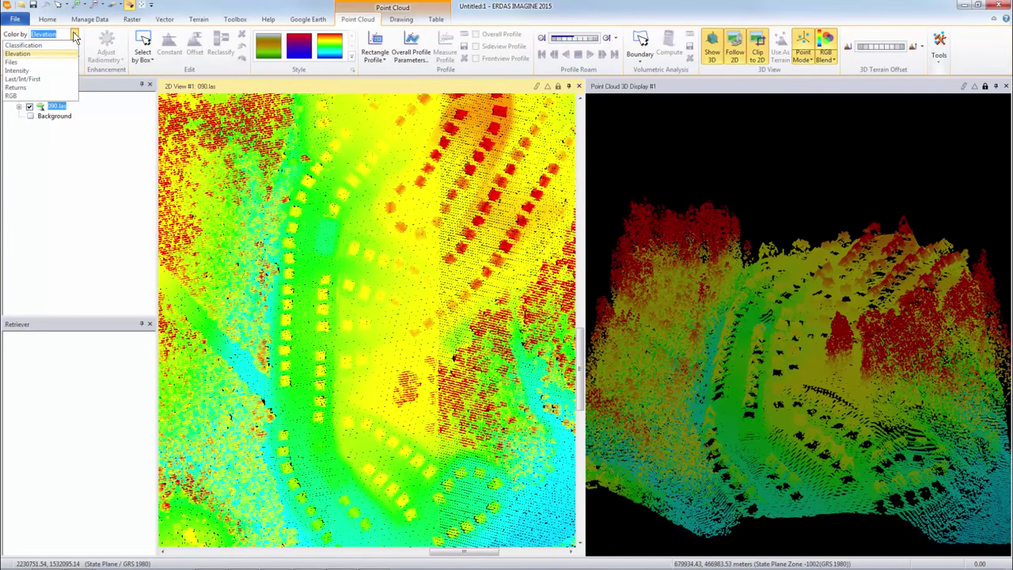
{"action": "left_click", "coordinate": [41, 71]}
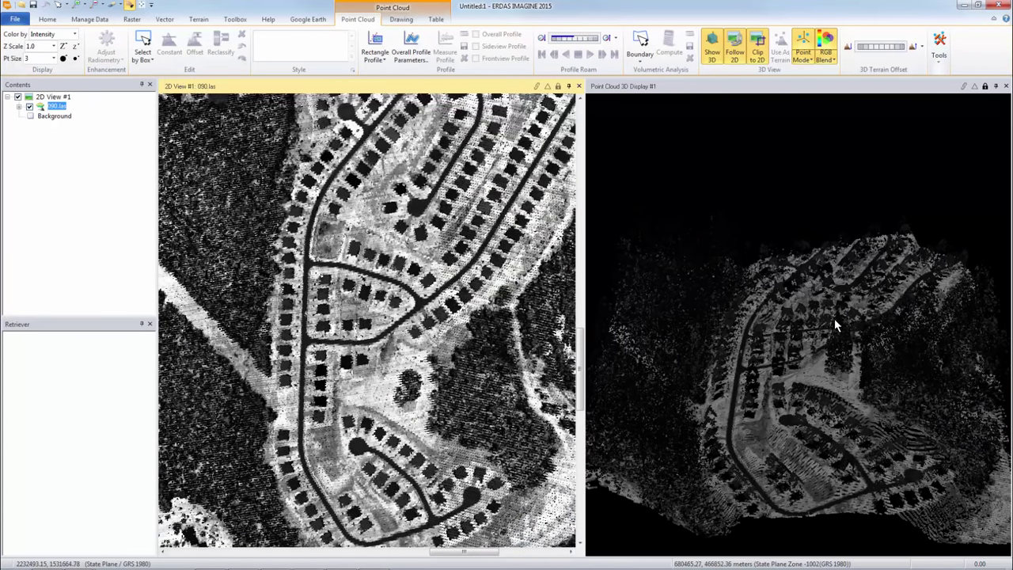
{"action": "left_click", "coordinate": [735, 49]}
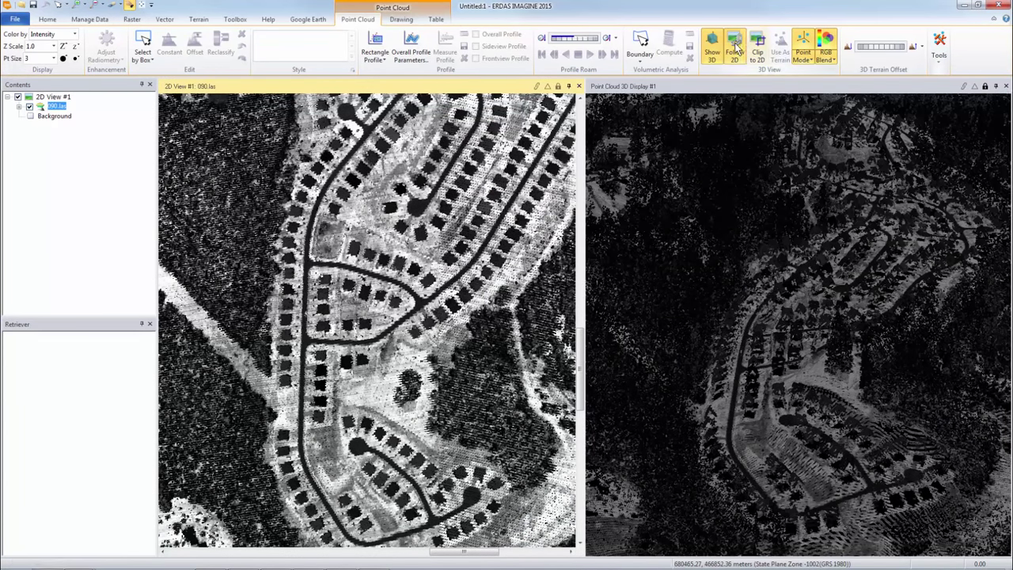
{"action": "left_click", "coordinate": [1006, 86]}
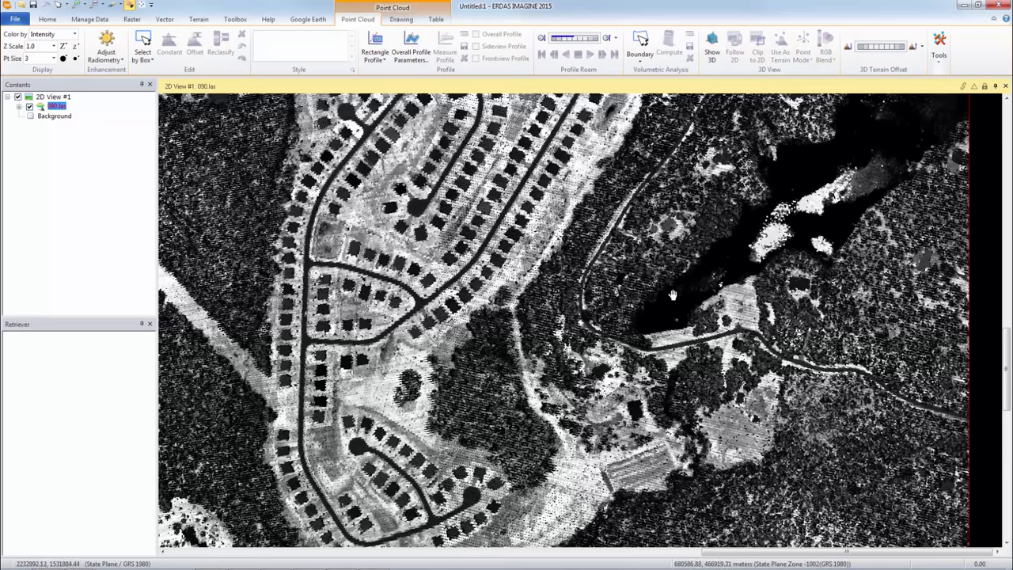
{"action": "left_click", "coordinate": [111, 5]}
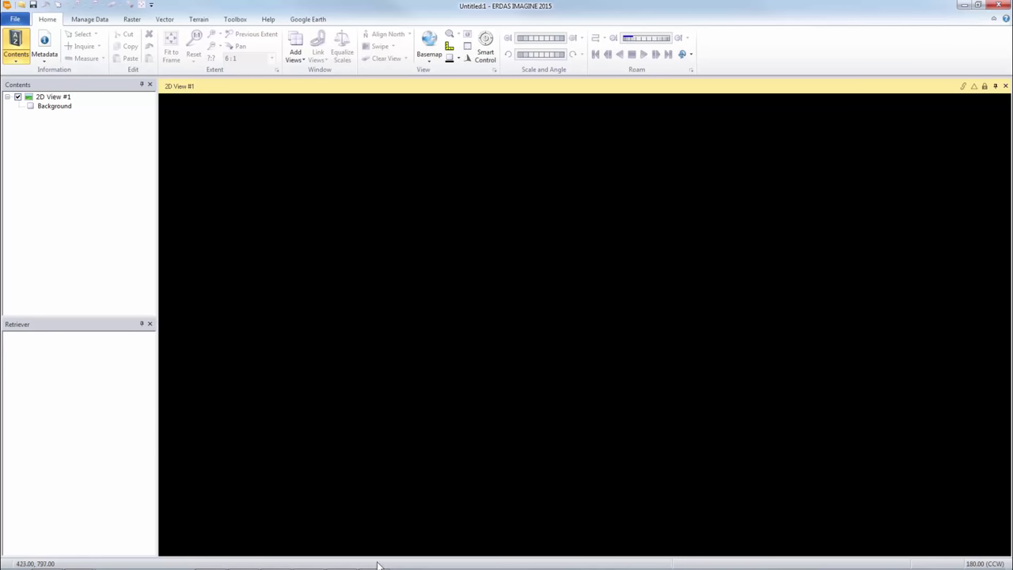
Step: Restore and reposition the tiles-raw Explorer window to review its .las tiles, close it, and show the Terrain tab
{"action": "mouse_move", "coordinate": [78, 559]}
{"action": "left_click", "coordinate": [169, 512]}
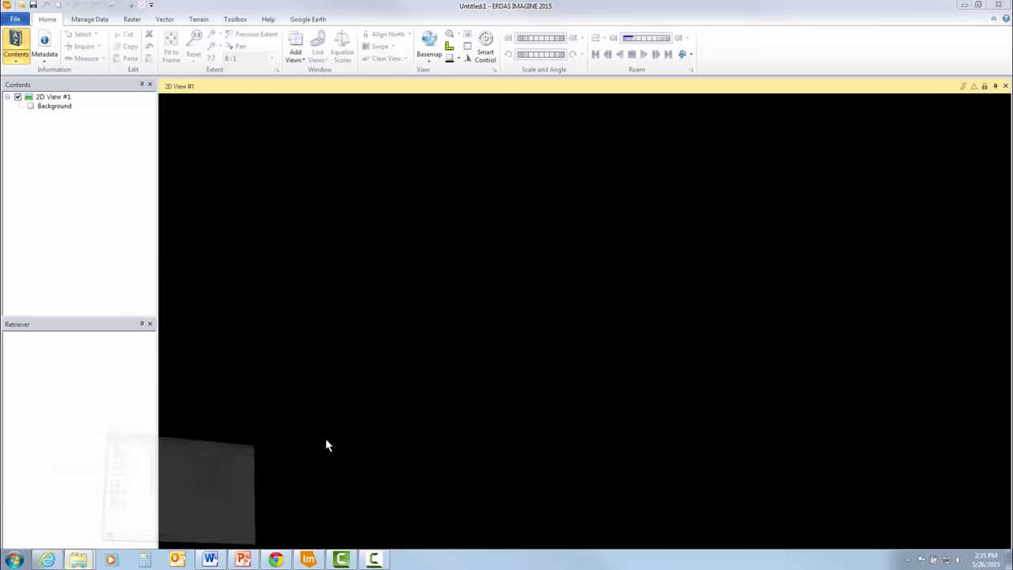
{"action": "left_click_drag", "start_coordinate": [421, 61], "coordinate": [477, 52]}
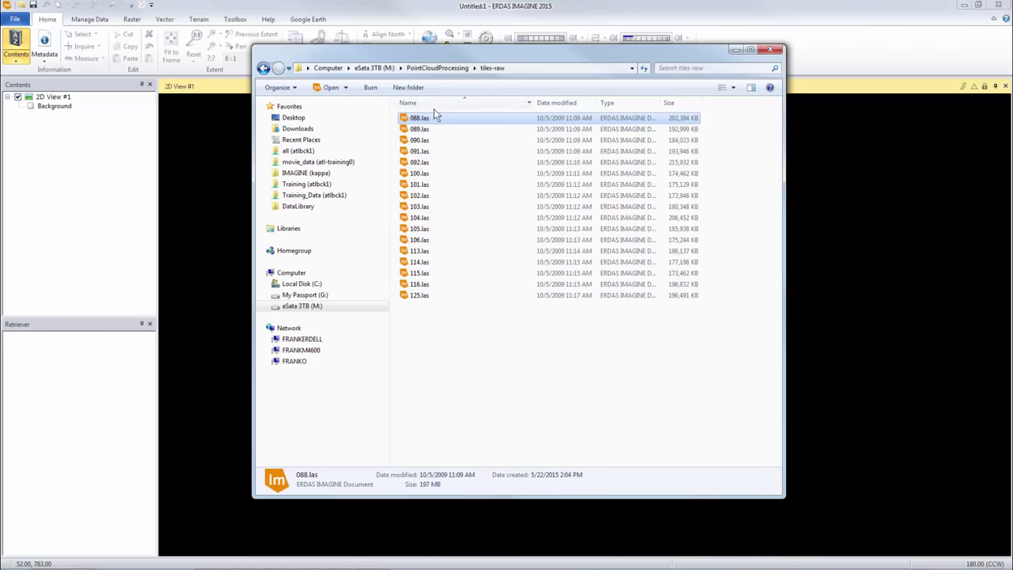
{"action": "left_click_drag", "start_coordinate": [462, 61], "coordinate": [580, 105]}
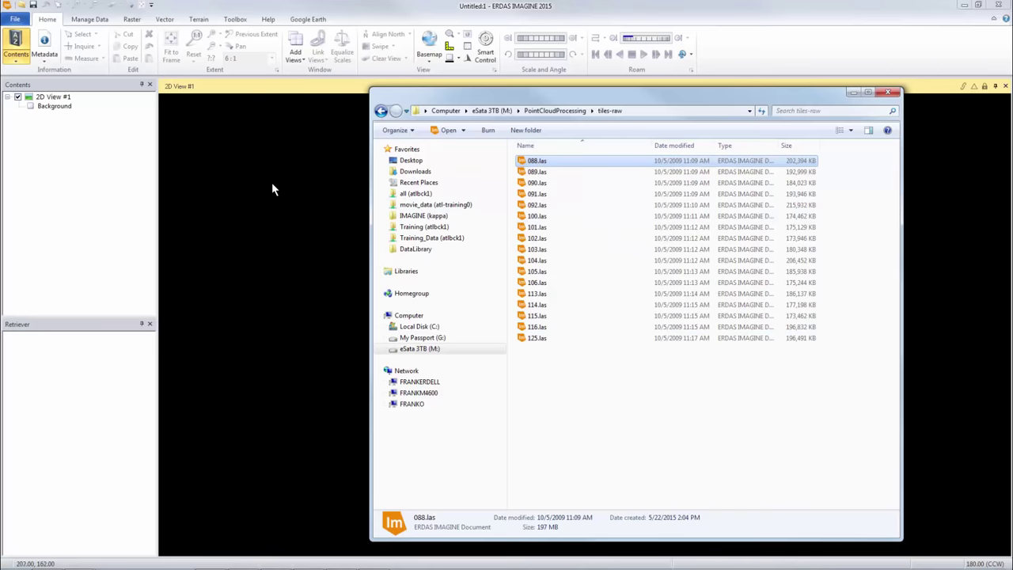
{"action": "key", "text": "Escape"}
{"action": "left_click", "coordinate": [199, 19]}
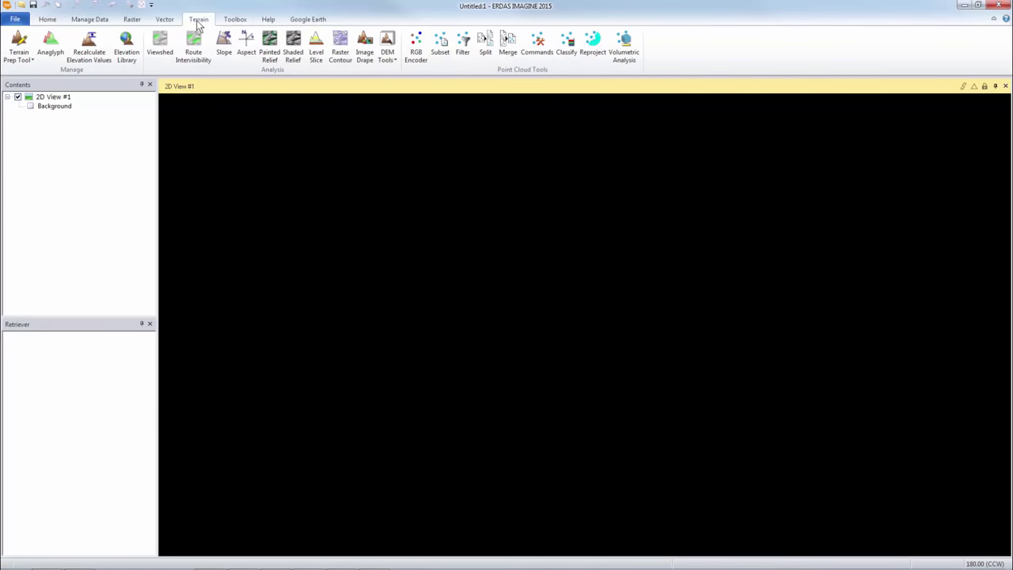
Step: Open the Lidar Command Tool from Commands and move its dialog to the centre
{"action": "left_click", "coordinate": [538, 45]}
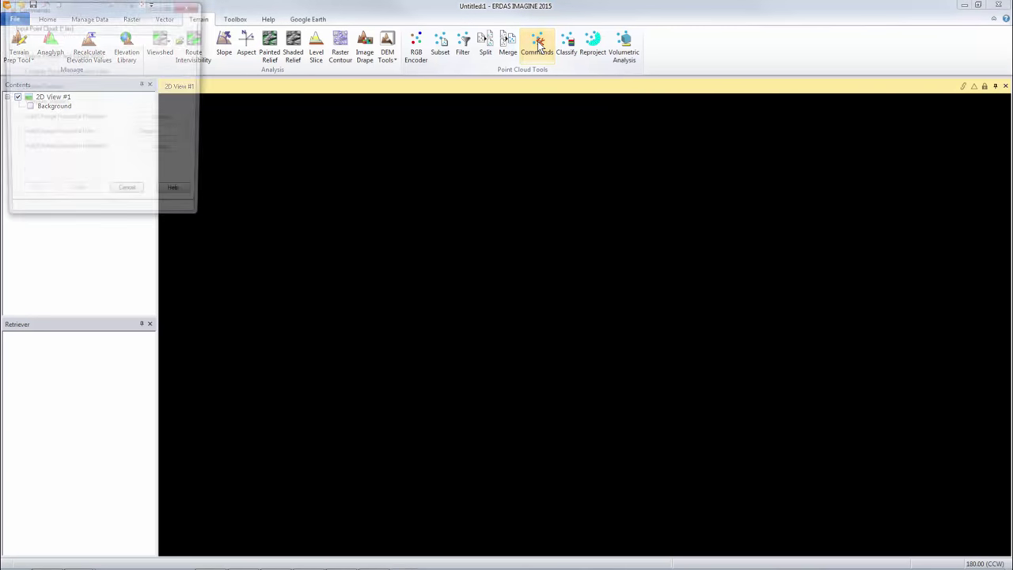
{"action": "left_click_drag", "start_coordinate": [88, 16], "coordinate": [451, 41]}
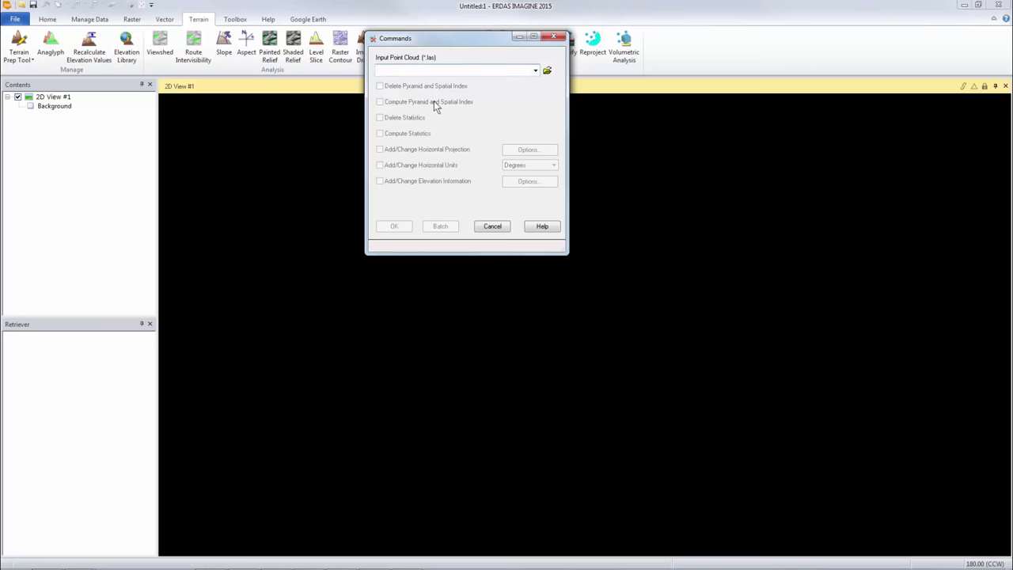
Step: Browse into tiles-raw and set 088.las as the Input Point Cloud
{"action": "left_click", "coordinate": [546, 71]}
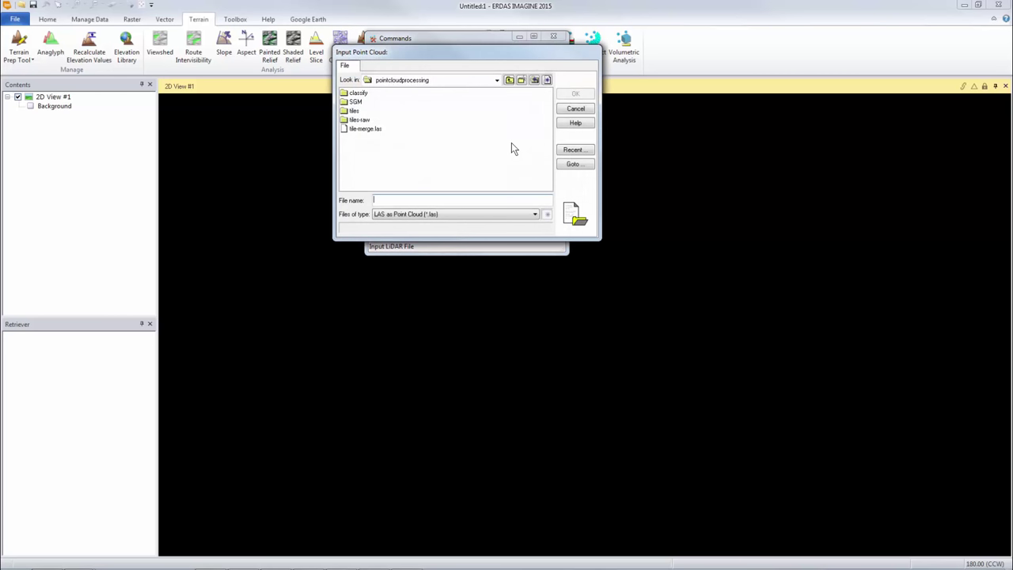
{"action": "double_click", "coordinate": [353, 121]}
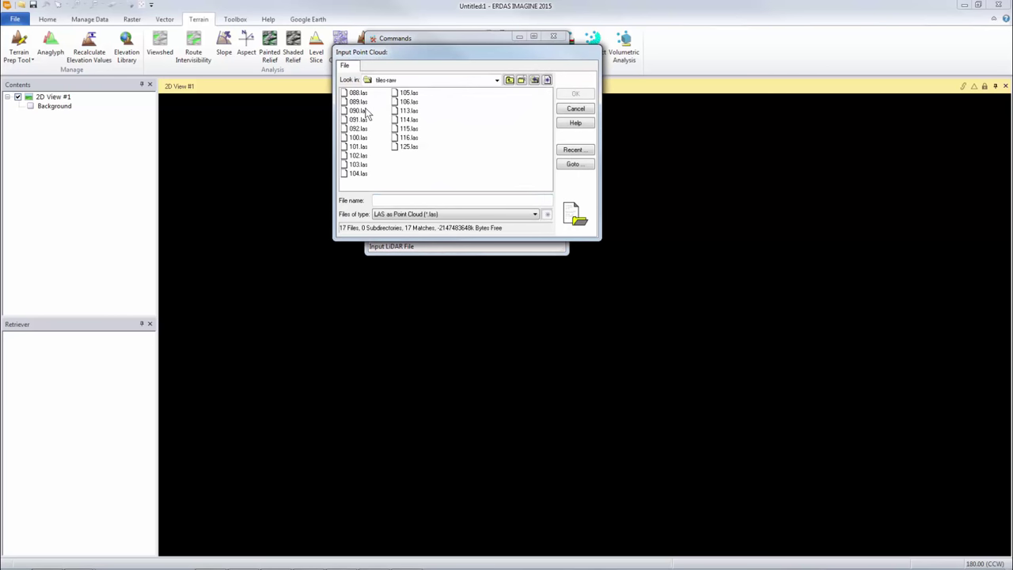
{"action": "left_click", "coordinate": [358, 93]}
{"action": "left_click", "coordinate": [575, 94]}
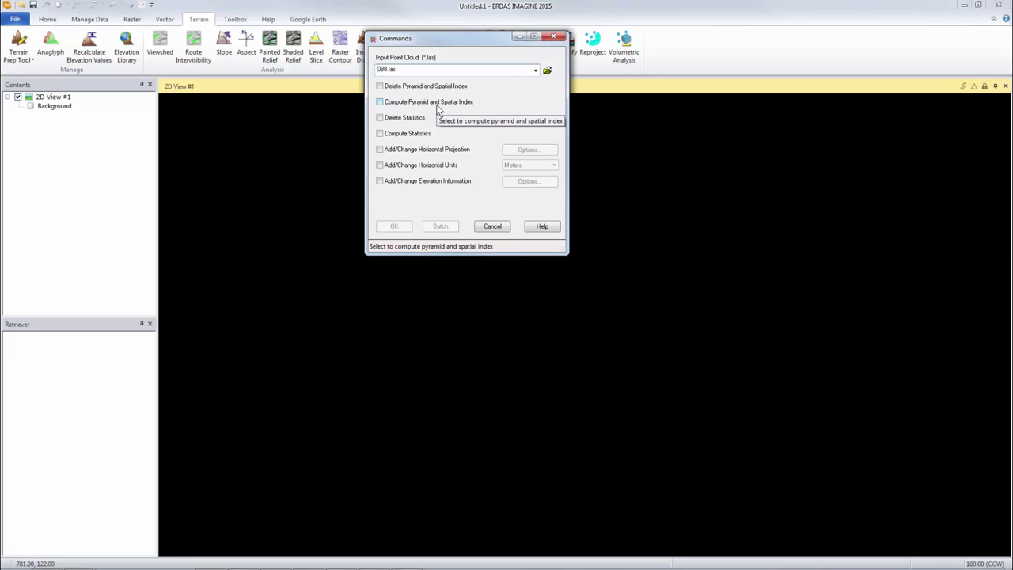
Step: Check Compute Pyramid and Spatial Index, Compute Statistics and Add/Change Horizontal Projection for 088.las
{"action": "left_click", "coordinate": [380, 103]}
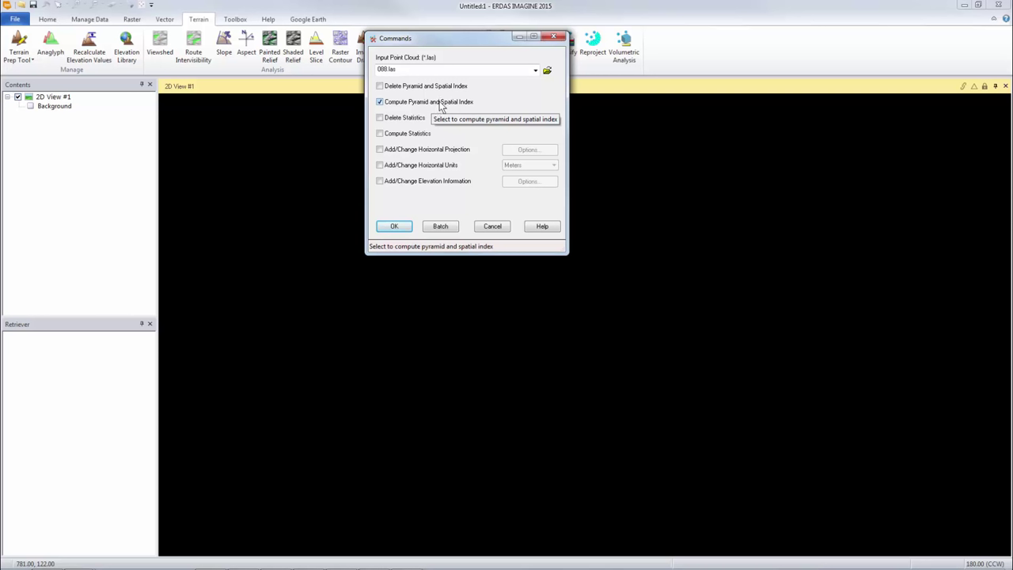
{"action": "left_click", "coordinate": [379, 135]}
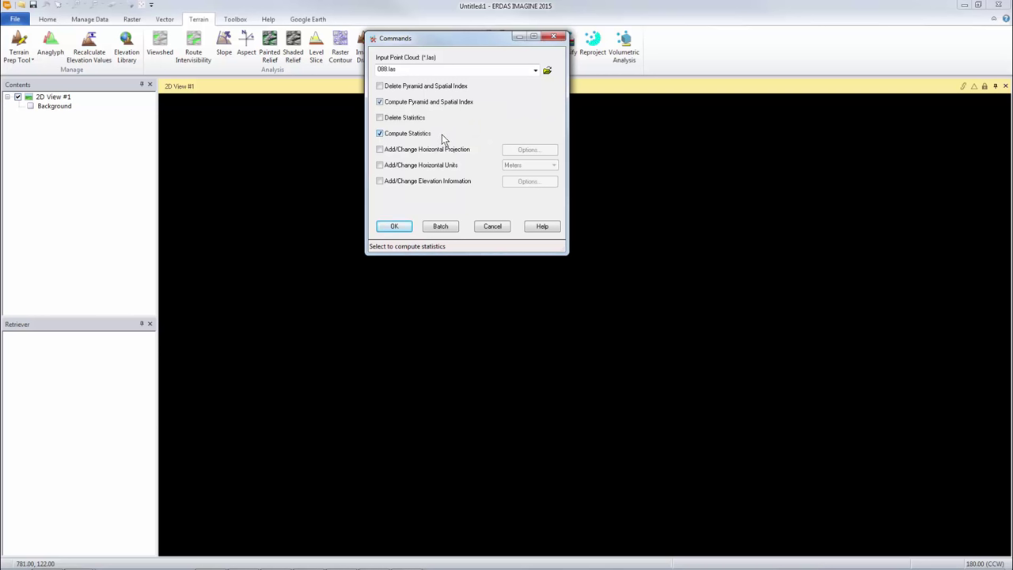
{"action": "left_click", "coordinate": [380, 150]}
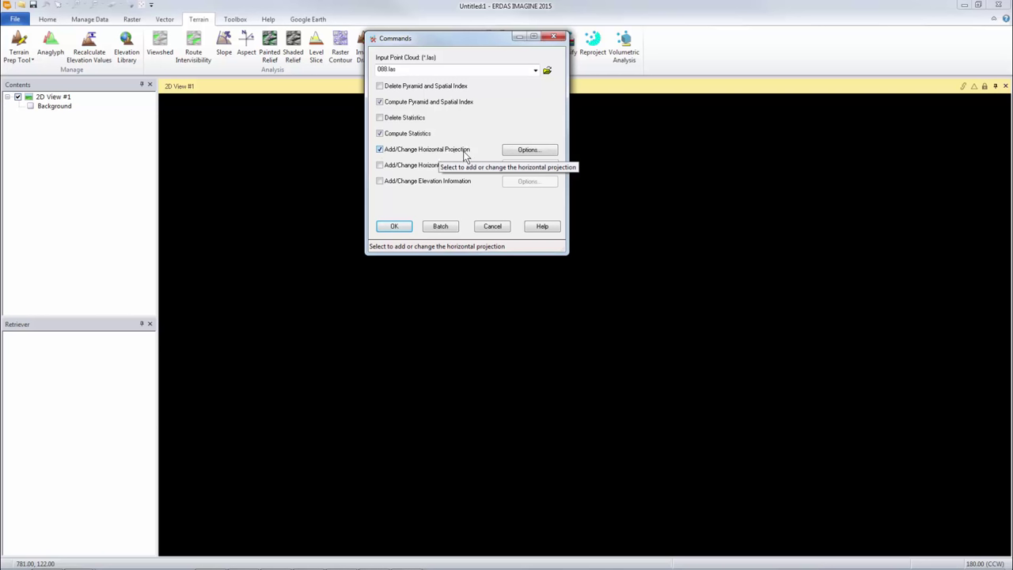
Step: Pick the US State Plane NAD83 FIPS category and the GEORGIA WEST (1002) zone as the horizontal projection
{"action": "left_click", "coordinate": [520, 151]}
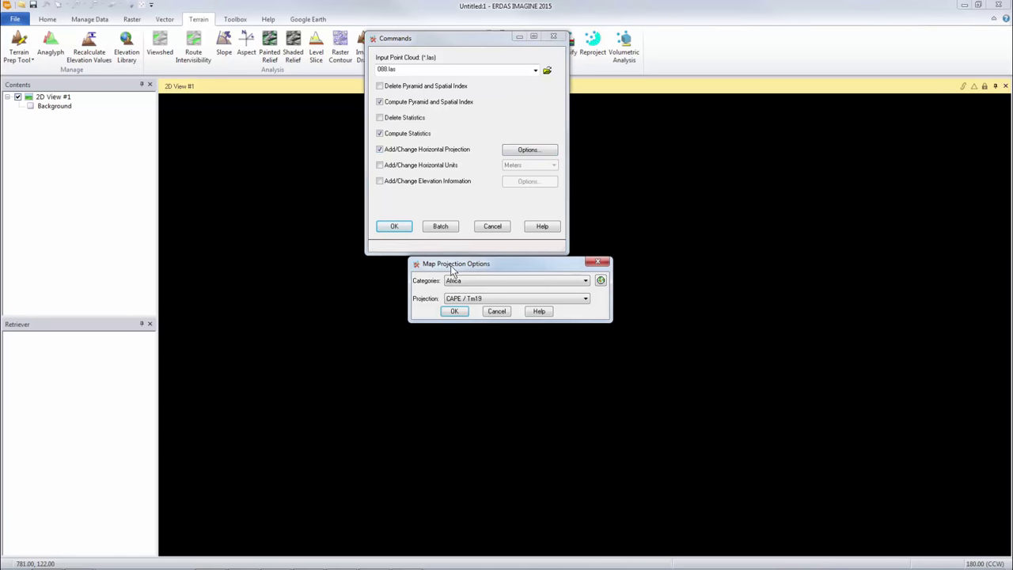
{"action": "left_click", "coordinate": [469, 280]}
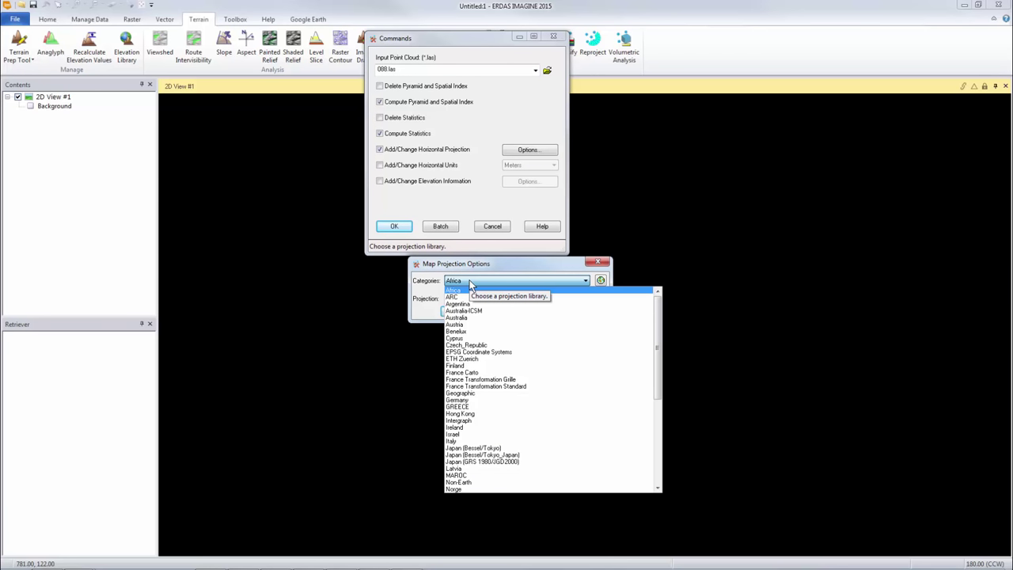
{"action": "key", "text": "s"}
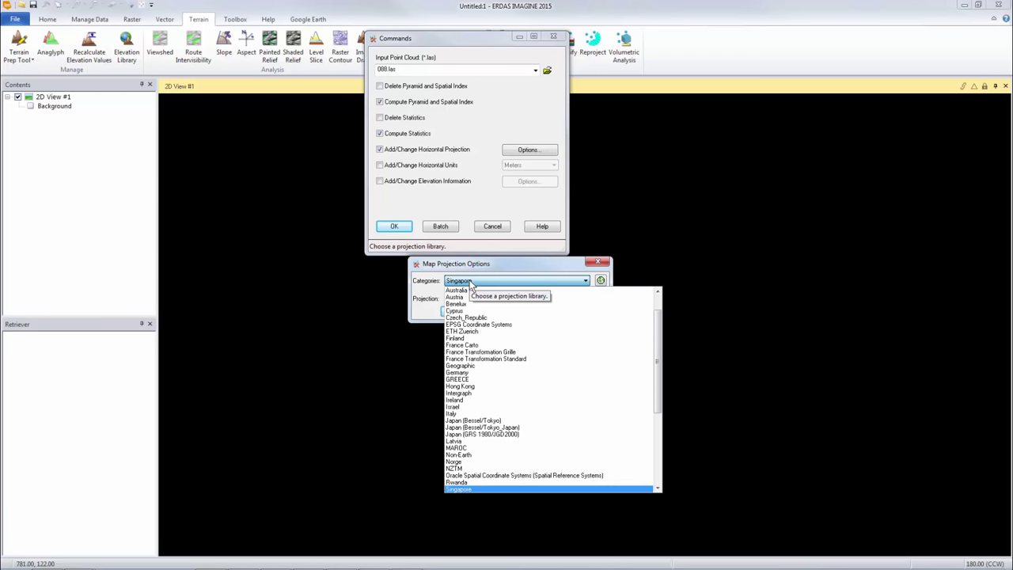
{"action": "type", "text": "pot"}
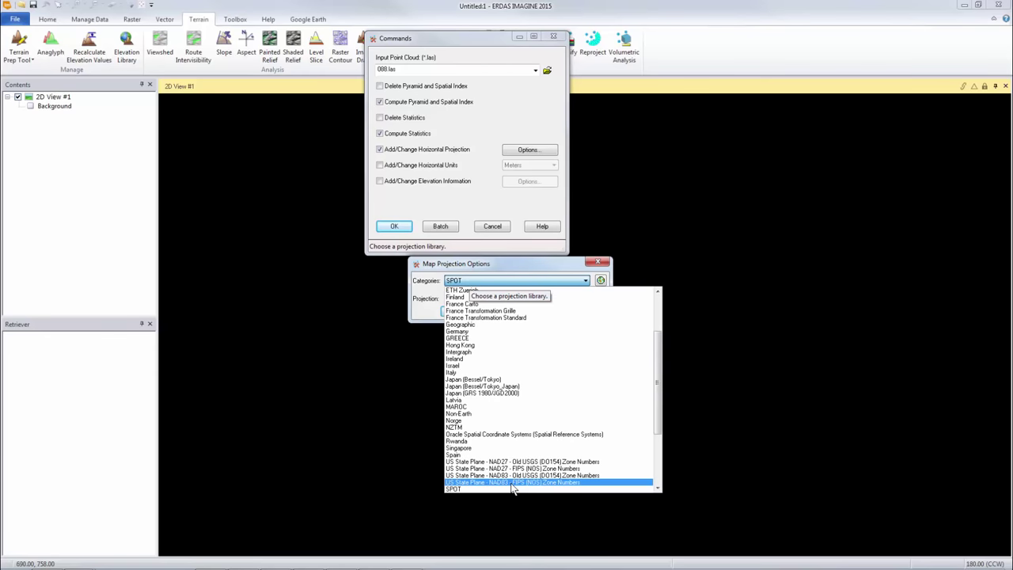
{"action": "left_click", "coordinate": [511, 483]}
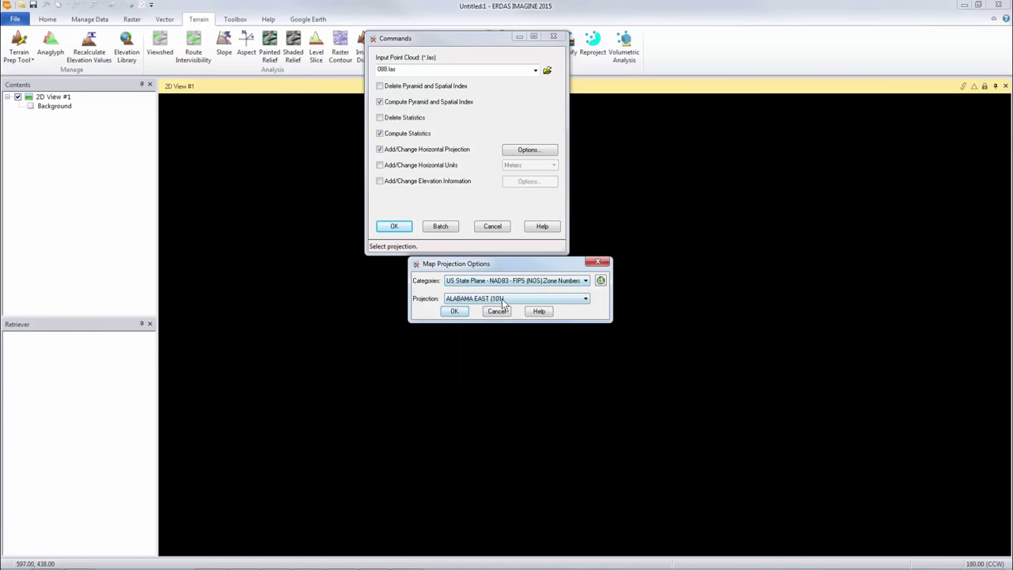
{"action": "left_click", "coordinate": [511, 300]}
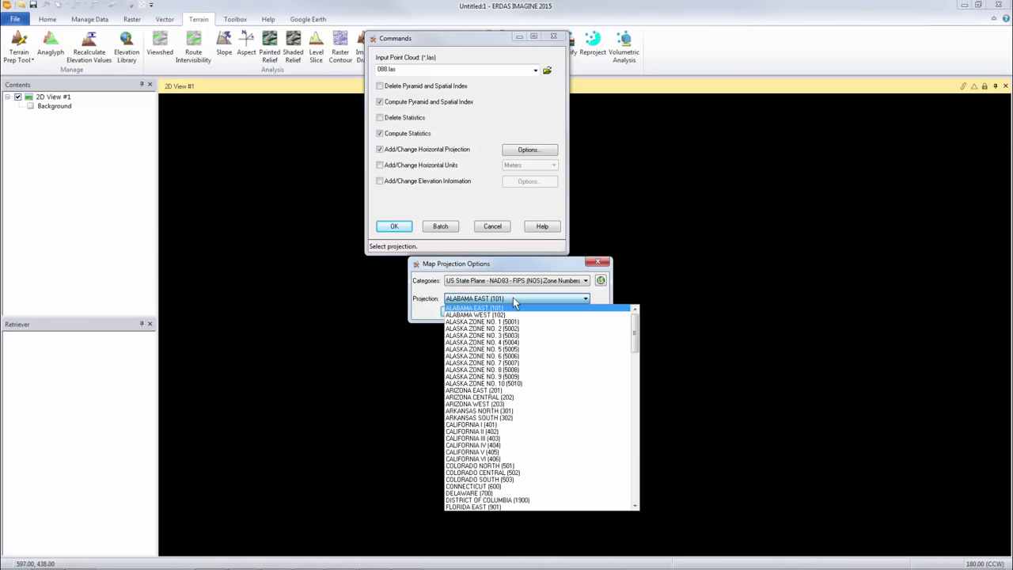
{"action": "key", "text": "Down"}
{"action": "key", "text": "Down"}
{"action": "key", "text": "Down"}
{"action": "key", "text": "Down"}
{"action": "key", "text": "Down"}
{"action": "key", "text": "Down"}
{"action": "key", "text": "Down"}
{"action": "key", "text": "Down"}
{"action": "key", "text": "Down"}
{"action": "key", "text": "Down"}
{"action": "key", "text": "Down"}
{"action": "key", "text": "Down"}
{"action": "key", "text": "Down"}
{"action": "key", "text": "Down"}
{"action": "key", "text": "Down"}
{"action": "key", "text": "Down"}
{"action": "key", "text": "Down"}
{"action": "key", "text": "Down"}
{"action": "key", "text": "Down"}
{"action": "key", "text": "Down"}
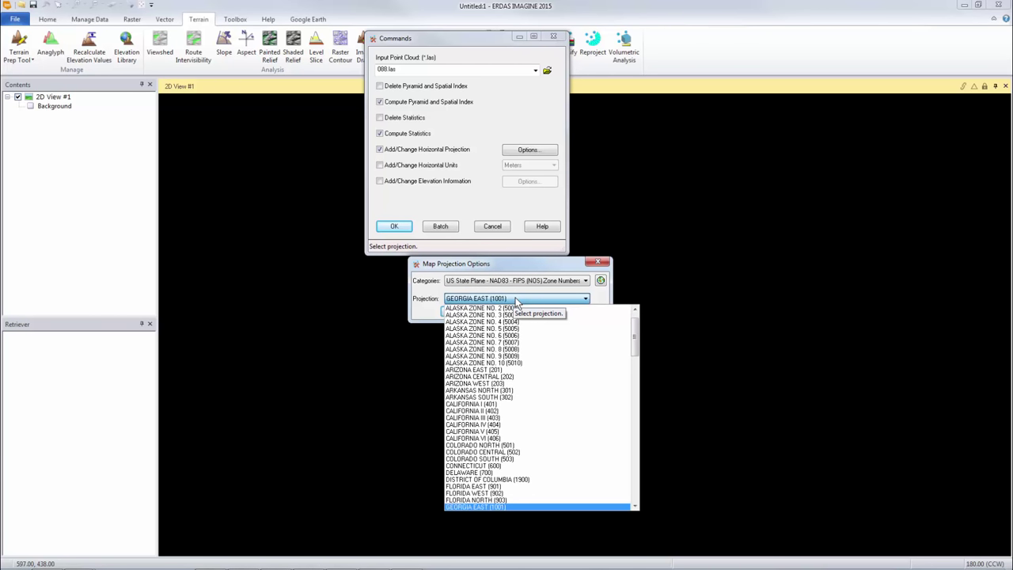
{"action": "left_click", "coordinate": [516, 299]}
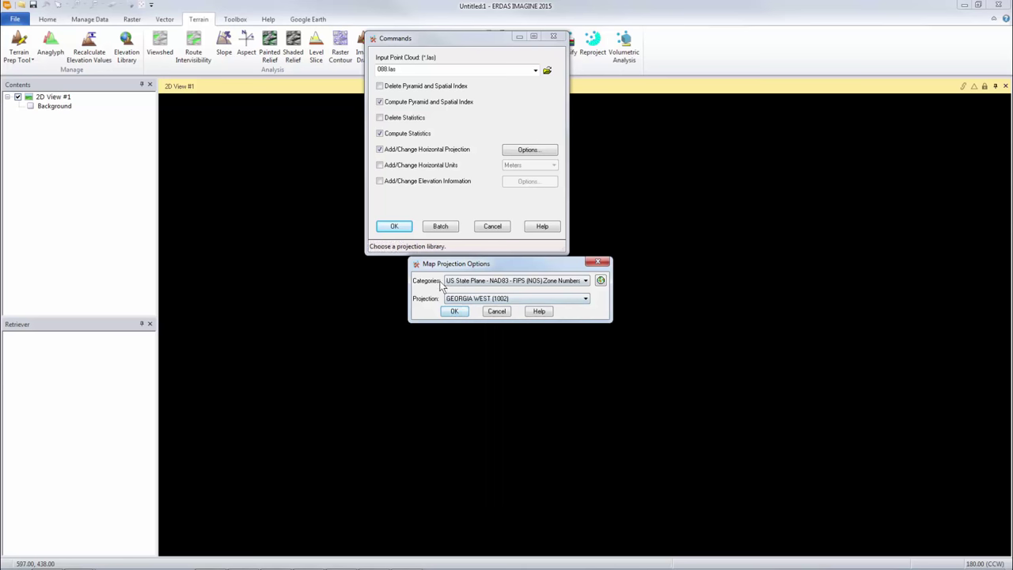
Step: Accept the GEORGIA WEST projection and set Add/Change Horizontal Units to US Survey Feet
{"action": "left_click", "coordinate": [455, 313]}
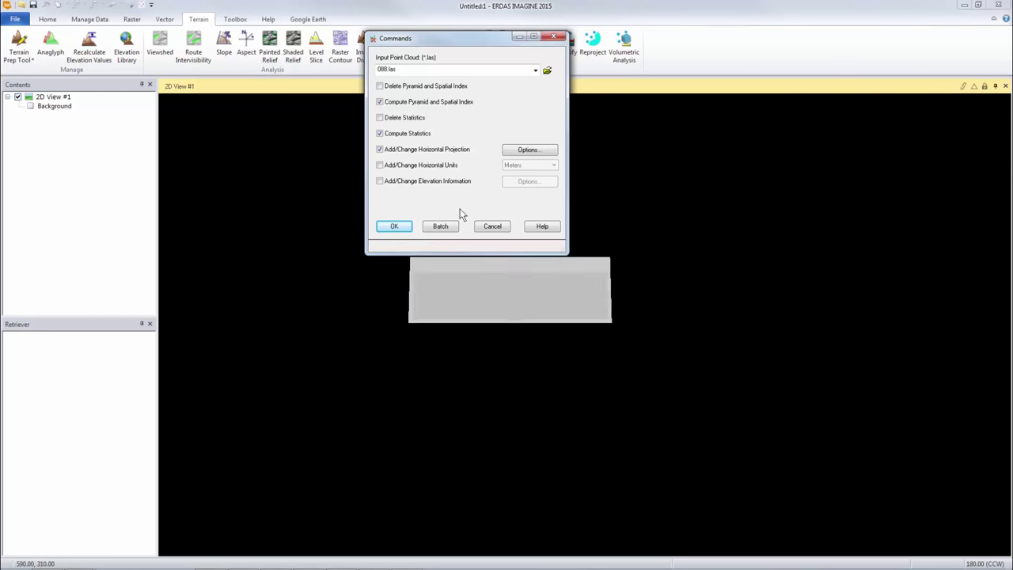
{"action": "left_click", "coordinate": [379, 165]}
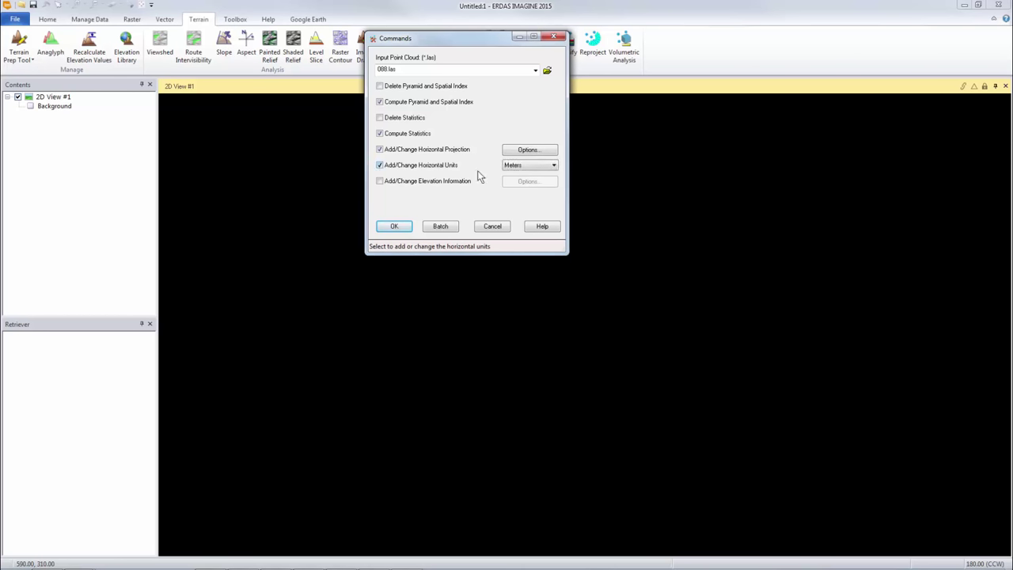
{"action": "left_click", "coordinate": [531, 165]}
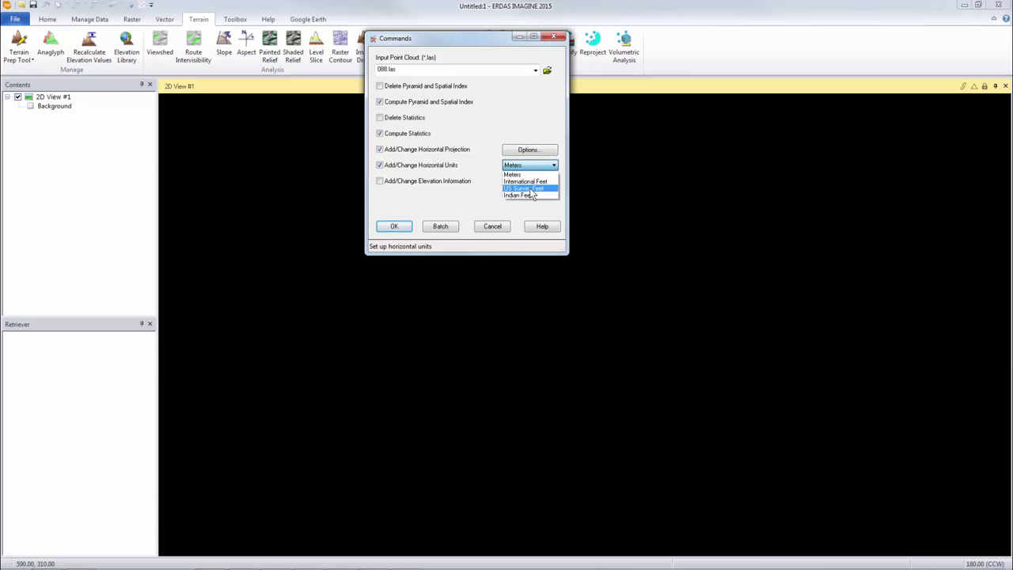
{"action": "left_click", "coordinate": [530, 189]}
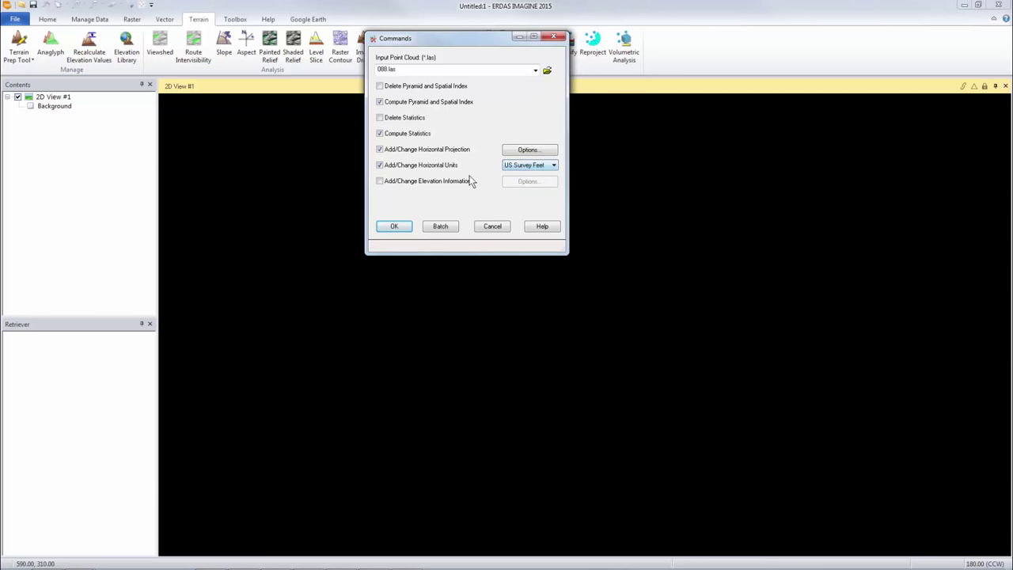
{"action": "left_click", "coordinate": [389, 68]}
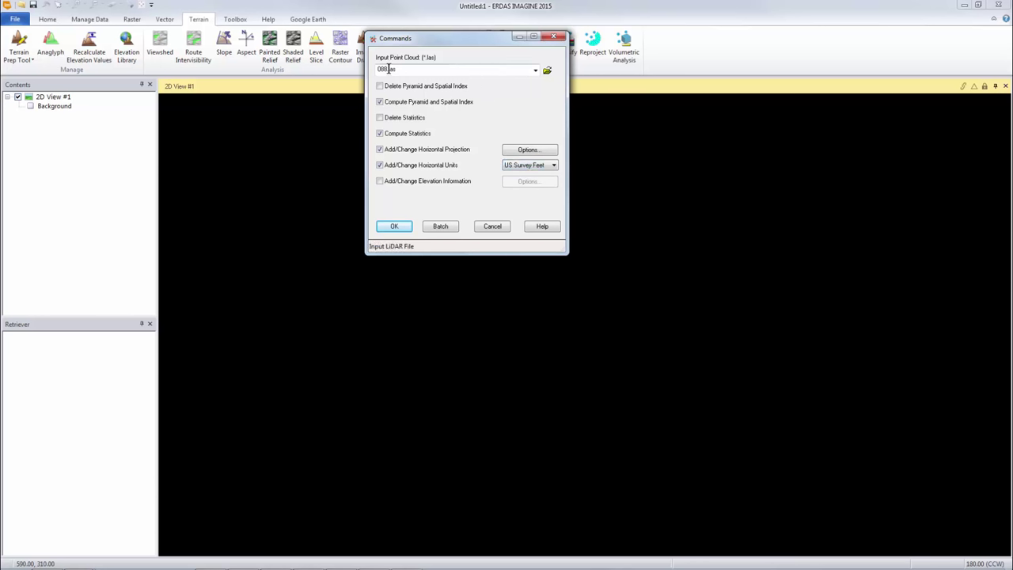
Step: Start a batch for the command using the 'One input, one or more outputs' variable pattern
{"action": "left_click", "coordinate": [440, 226]}
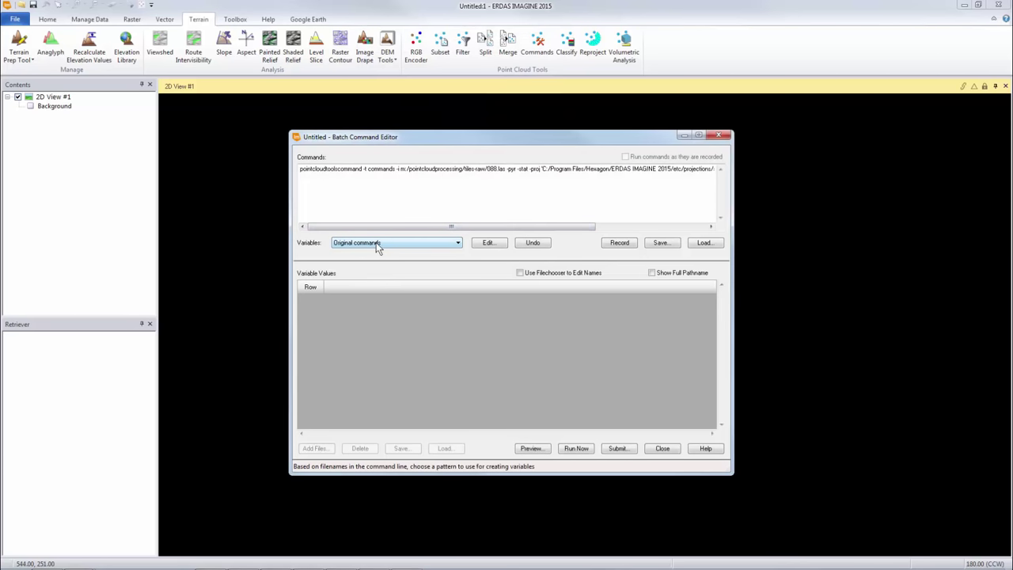
{"action": "left_click", "coordinate": [375, 242]}
{"action": "left_click", "coordinate": [364, 265]}
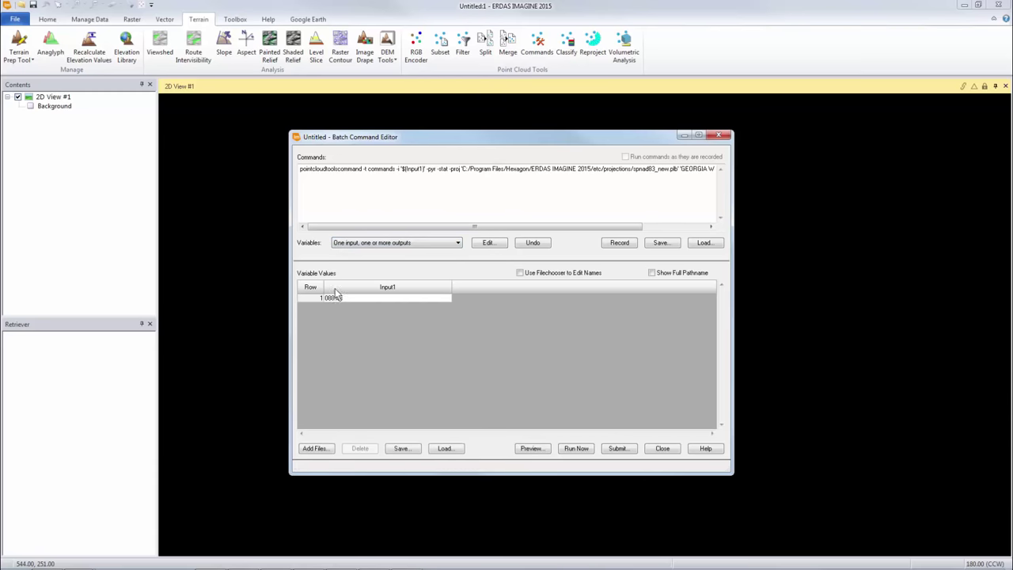
Step: Add tiles 089.las through 125.las as batch inputs, then close the editor, discarding the batch
{"action": "left_click", "coordinate": [315, 448]}
{"action": "left_click", "coordinate": [402, 260]}
{"action": "left_click", "coordinate": [448, 306], "text": "shift"}
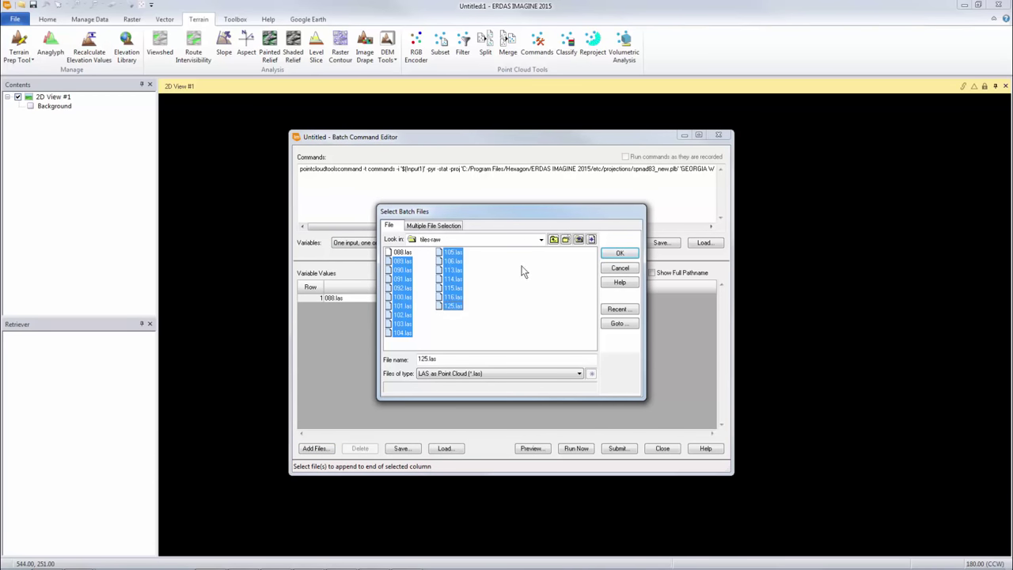
{"action": "left_click", "coordinate": [610, 255]}
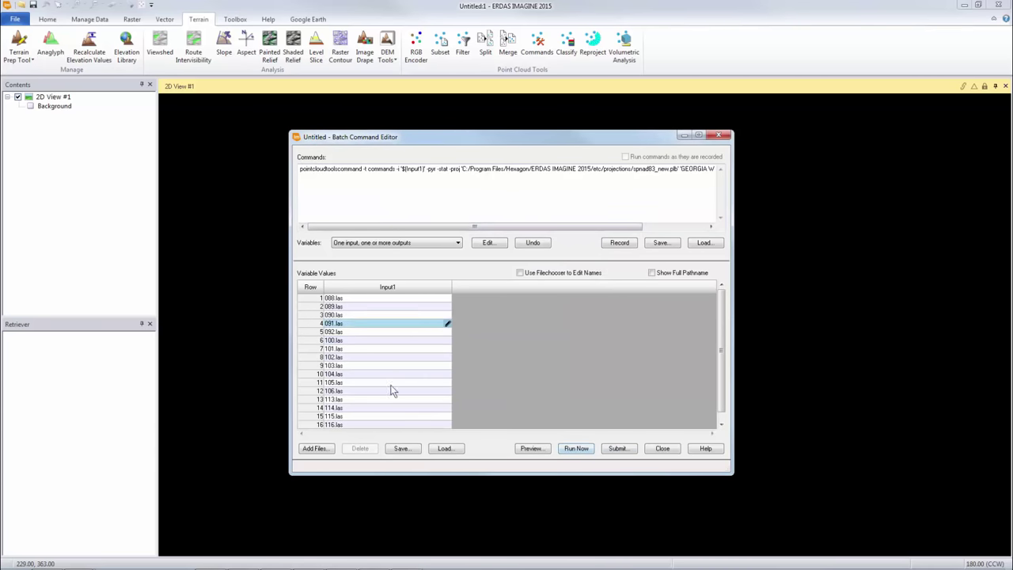
{"action": "left_click", "coordinate": [657, 448]}
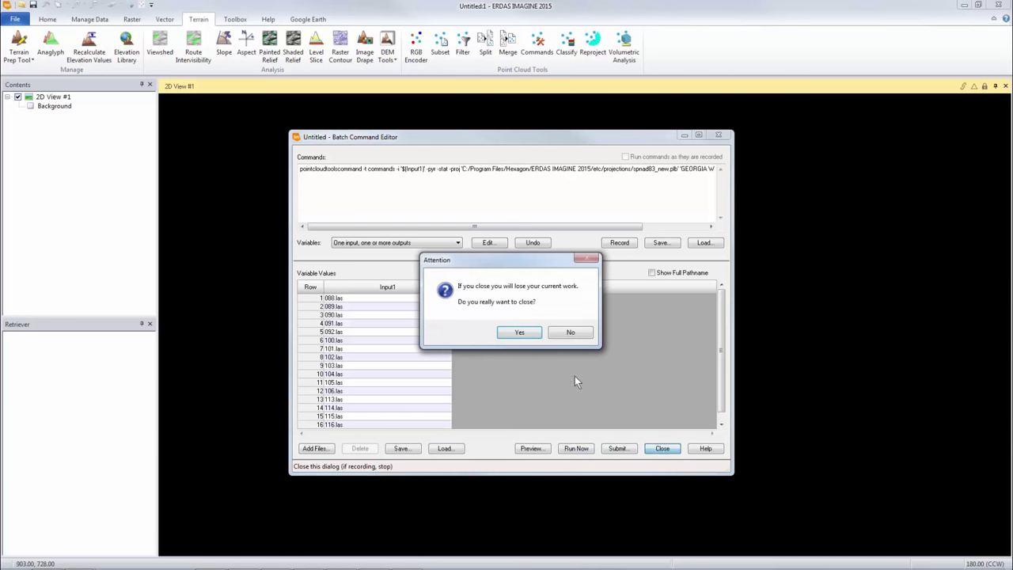
{"action": "left_click", "coordinate": [519, 332]}
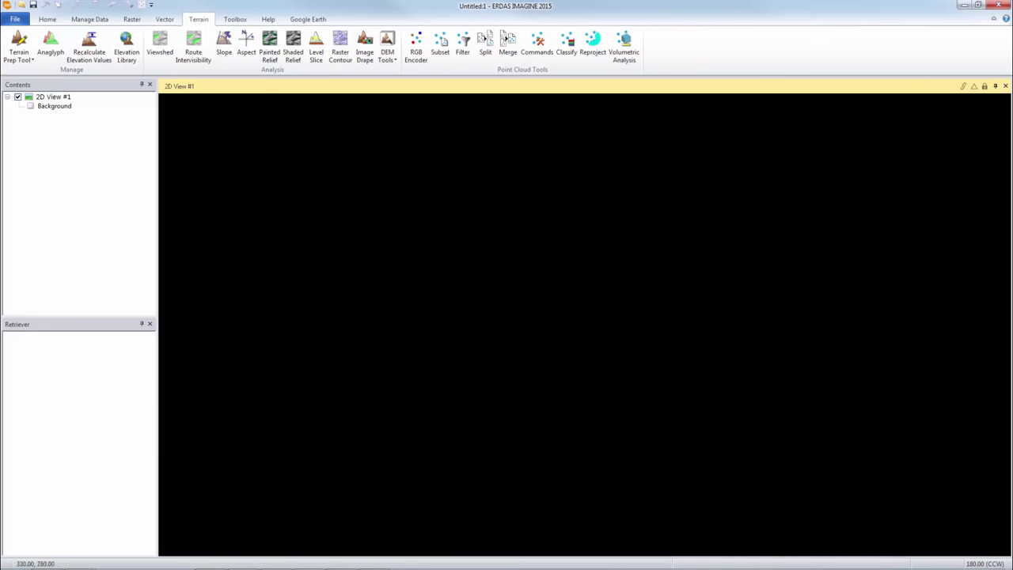
Step: Bring forward the Explorer tiles window and drag the selected .las tiles onto 2D View #1
{"action": "mouse_move", "coordinate": [76, 560]}
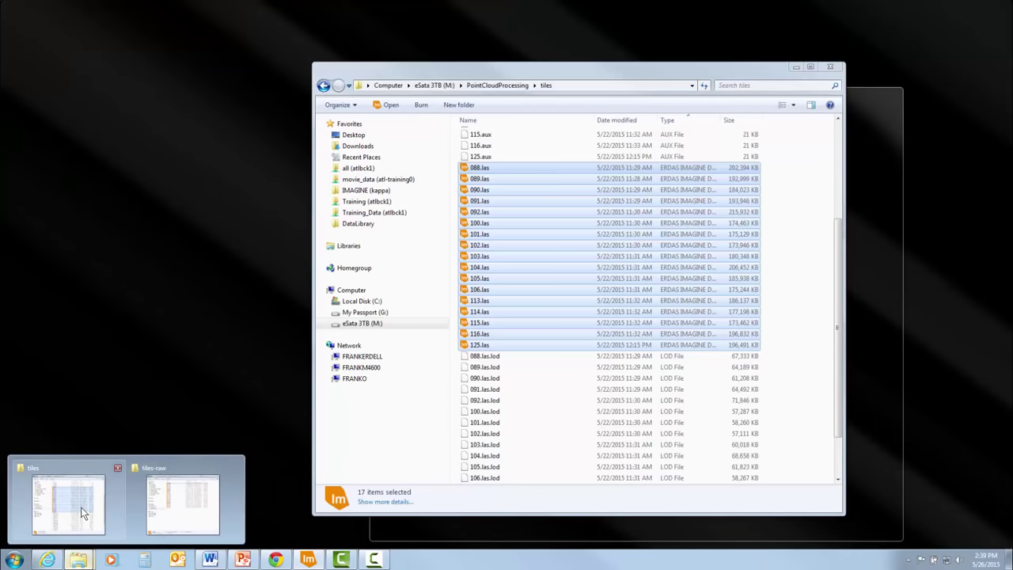
{"action": "left_click", "coordinate": [84, 514]}
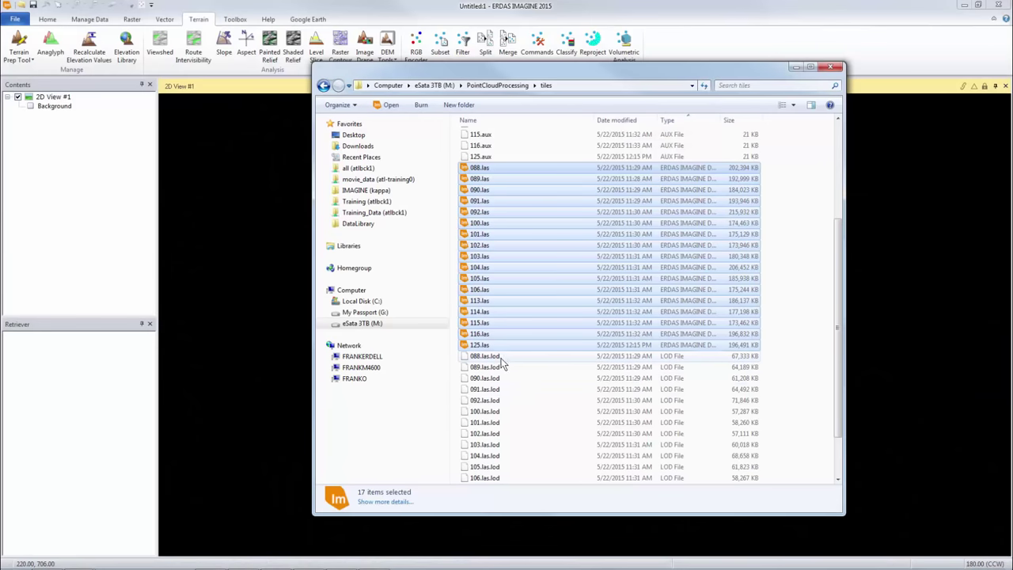
{"action": "left_click_drag", "start_coordinate": [842, 261], "coordinate": [831, 407]}
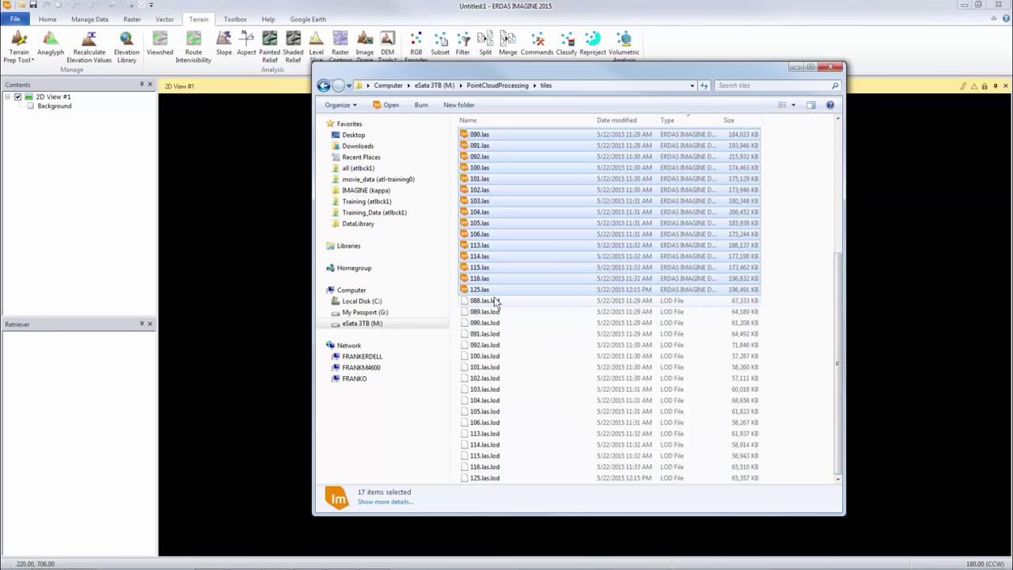
{"action": "left_click_drag", "start_coordinate": [836, 322], "coordinate": [829, 234]}
{"action": "scroll", "coordinate": [791, 233], "scroll_direction": "down", "scroll_amount": 1}
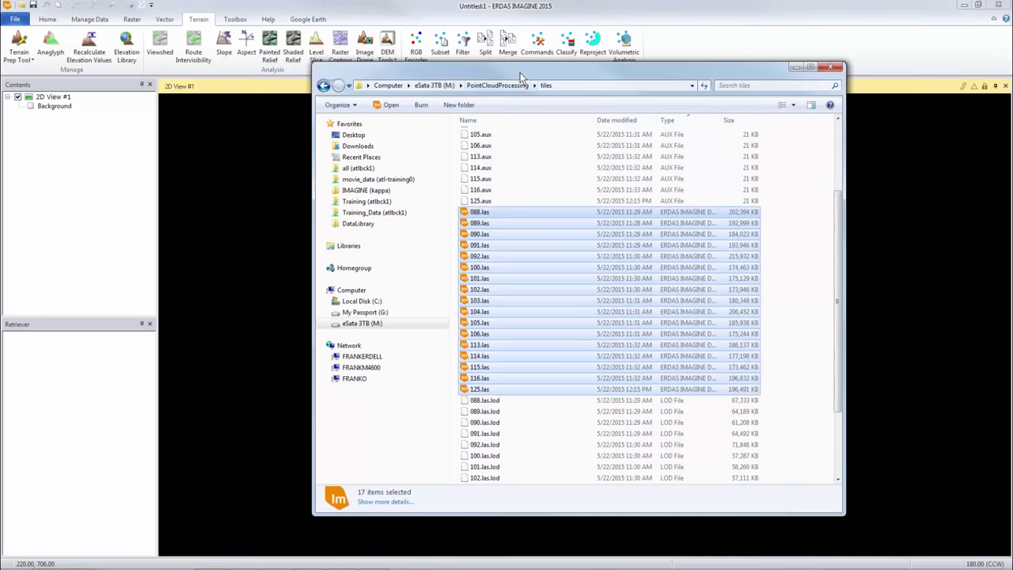
{"action": "left_click_drag", "start_coordinate": [520, 77], "coordinate": [644, 55]}
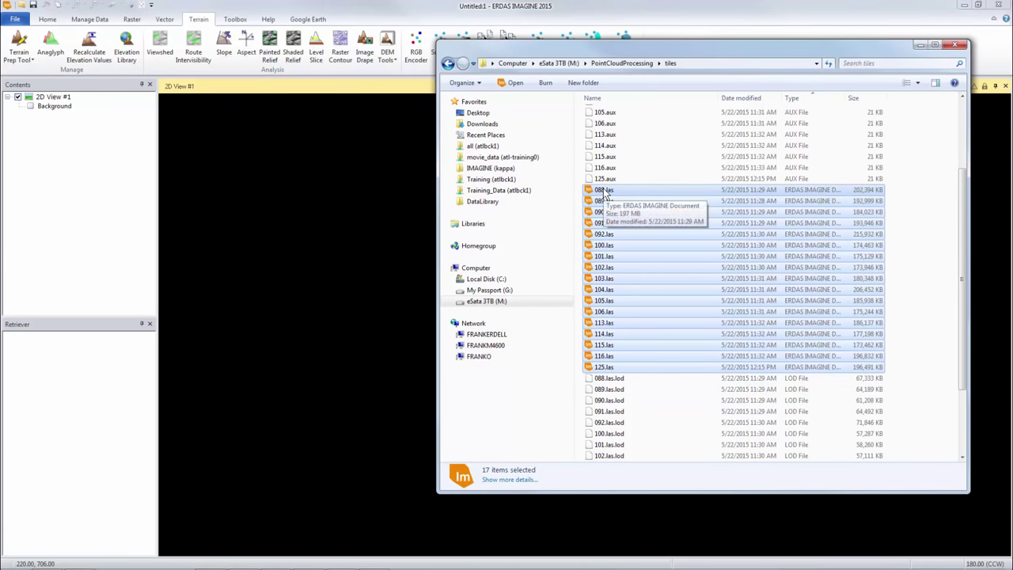
{"action": "left_click_drag", "start_coordinate": [605, 192], "coordinate": [282, 196]}
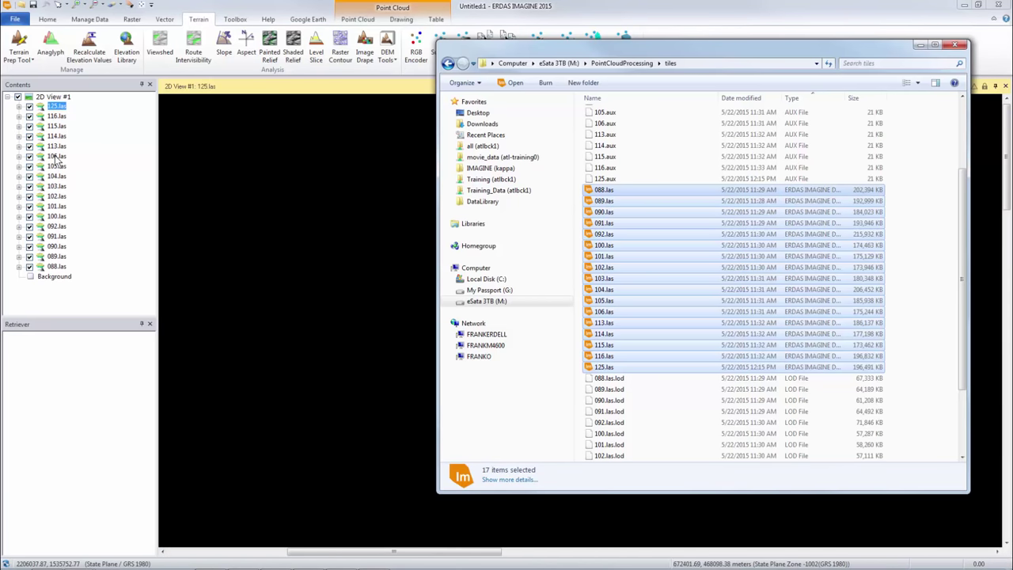
Step: Close Explorer and shift-select all tile layers from 125.las to 088.las in Contents
{"action": "left_click", "coordinate": [916, 48]}
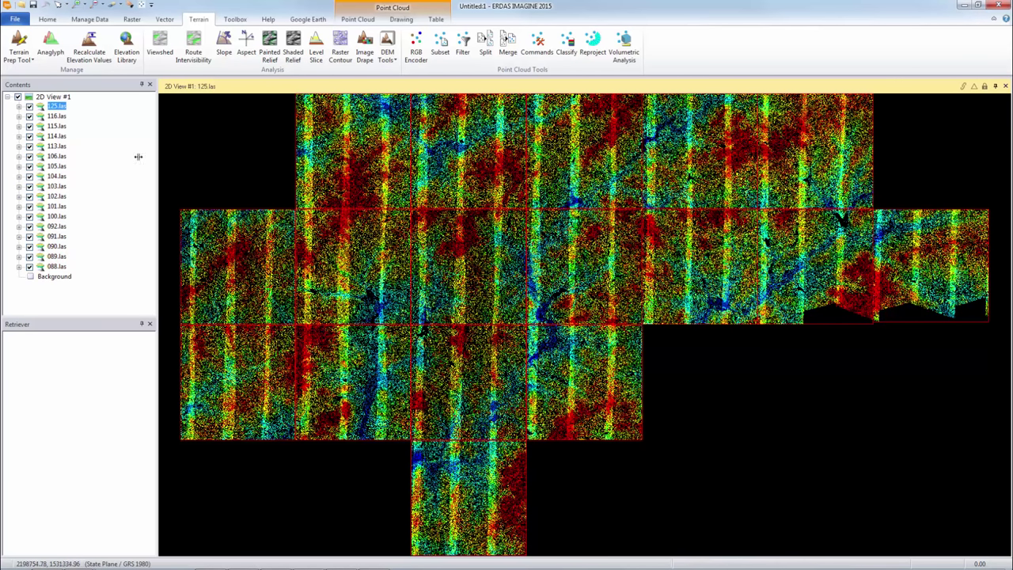
{"action": "left_click", "coordinate": [54, 268], "text": "shift"}
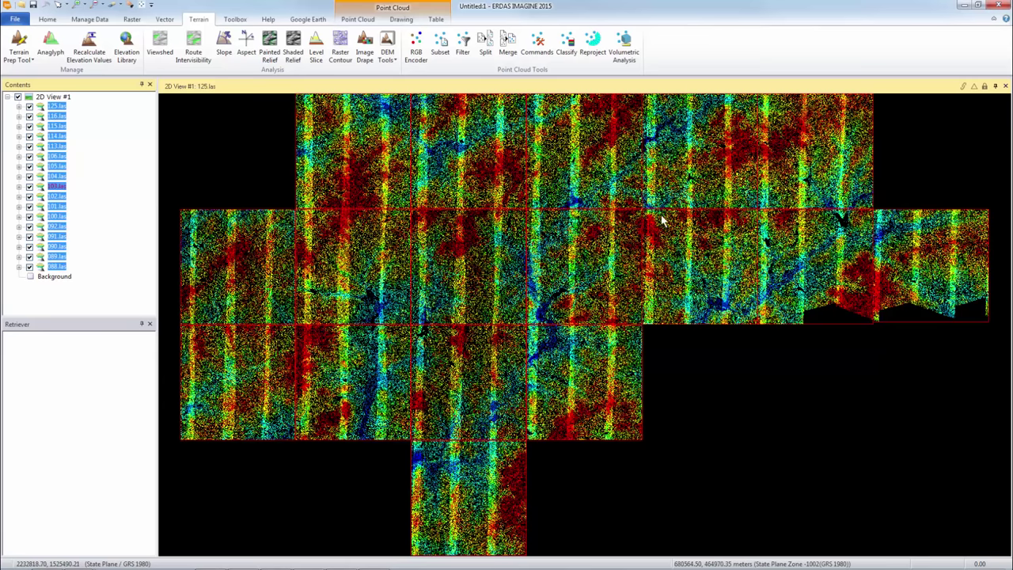
{"action": "left_click", "coordinate": [358, 19]}
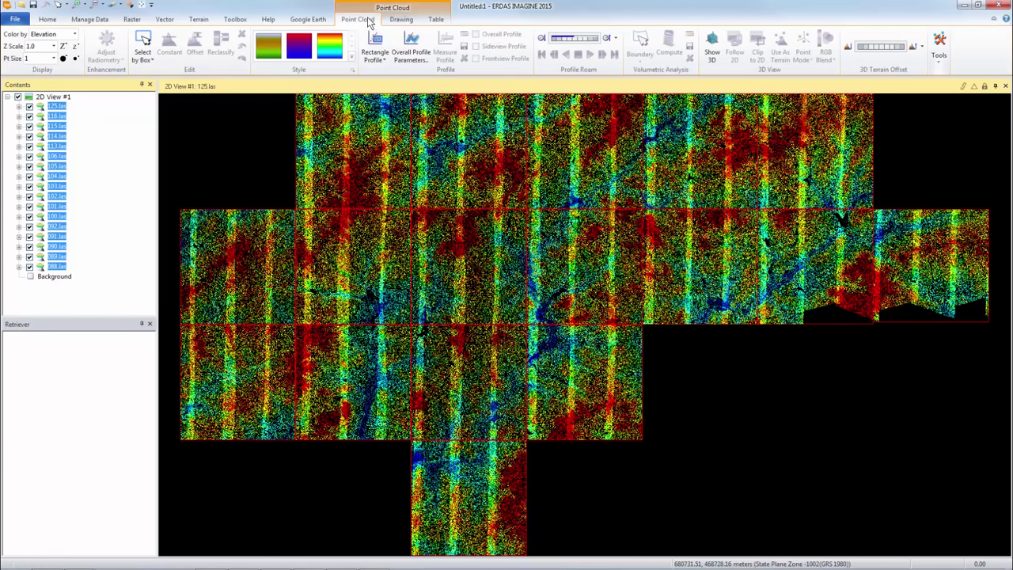
{"action": "left_click", "coordinate": [944, 59]}
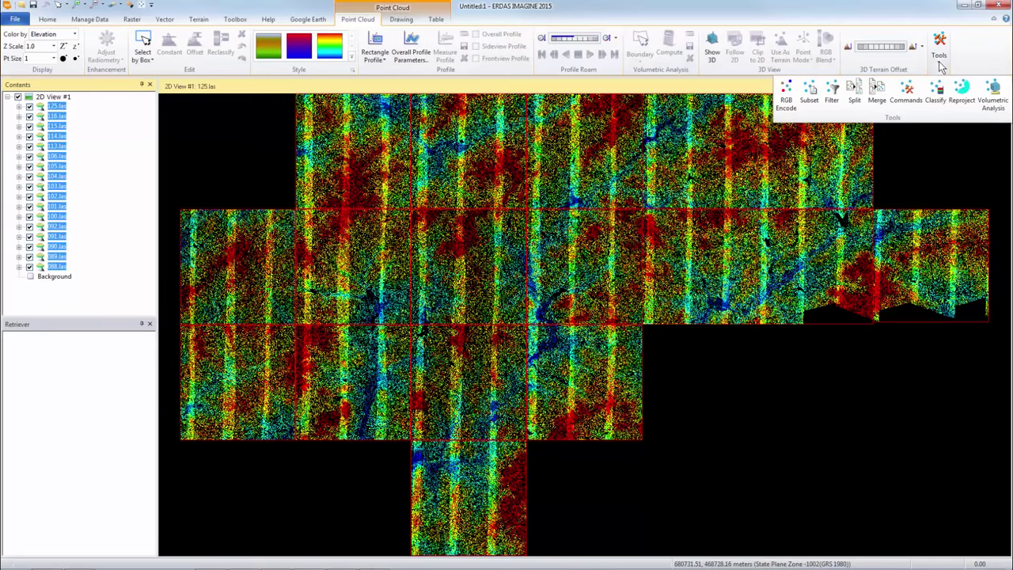
{"action": "left_click", "coordinate": [877, 93]}
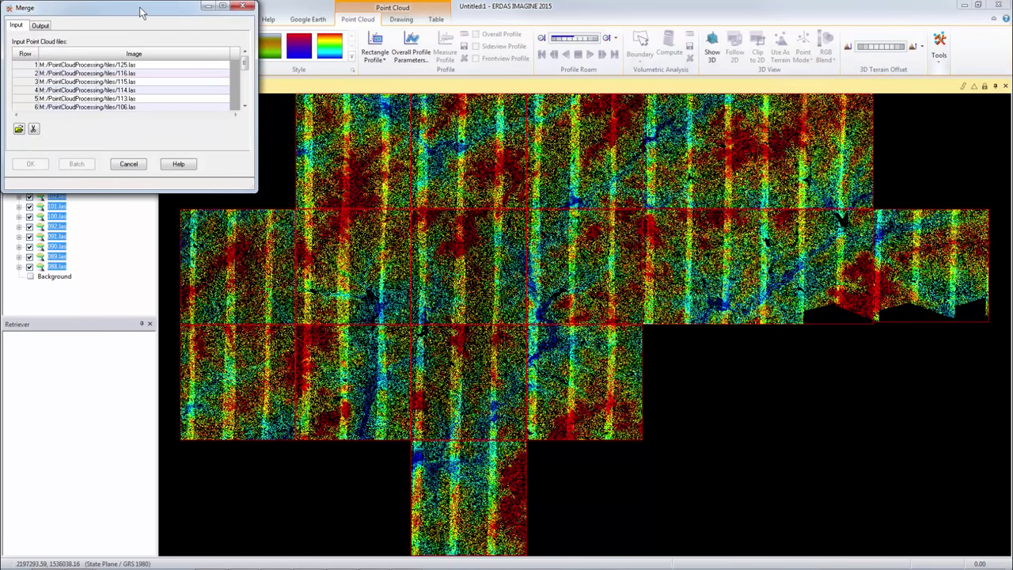
{"action": "left_click_drag", "start_coordinate": [162, 13], "coordinate": [252, 21]}
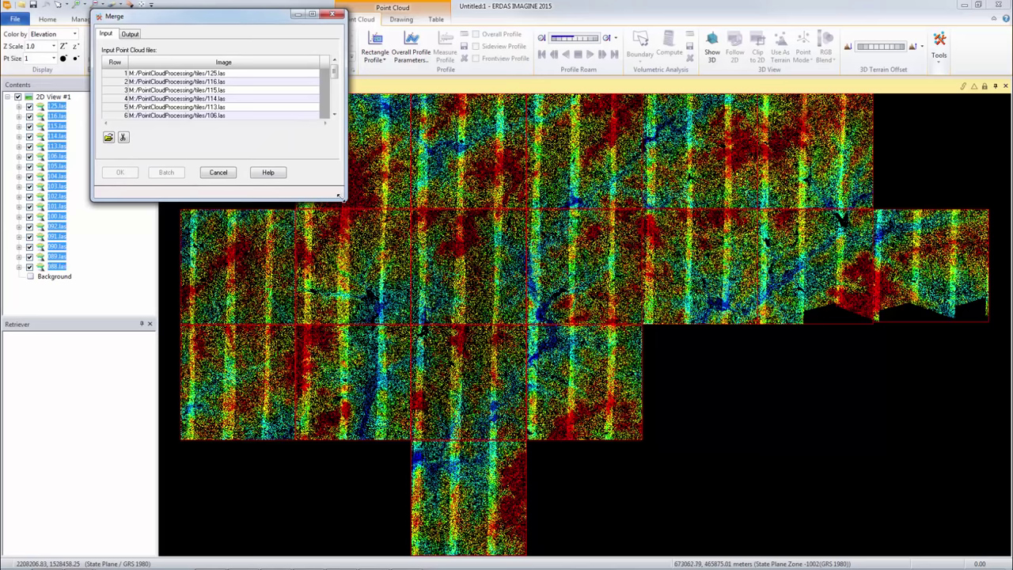
{"action": "left_click_drag", "start_coordinate": [341, 194], "coordinate": [362, 418]}
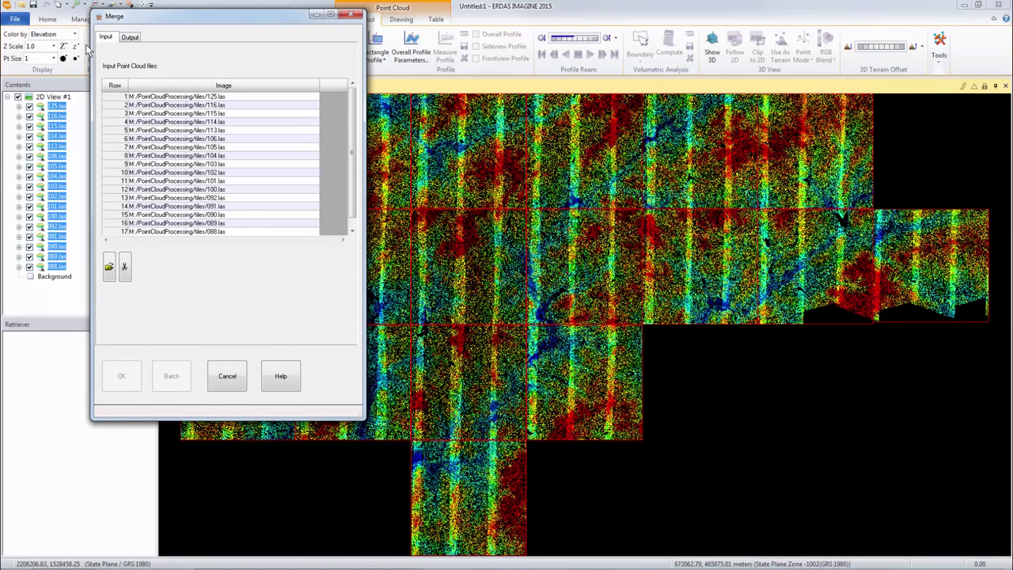
{"action": "left_click", "coordinate": [131, 38]}
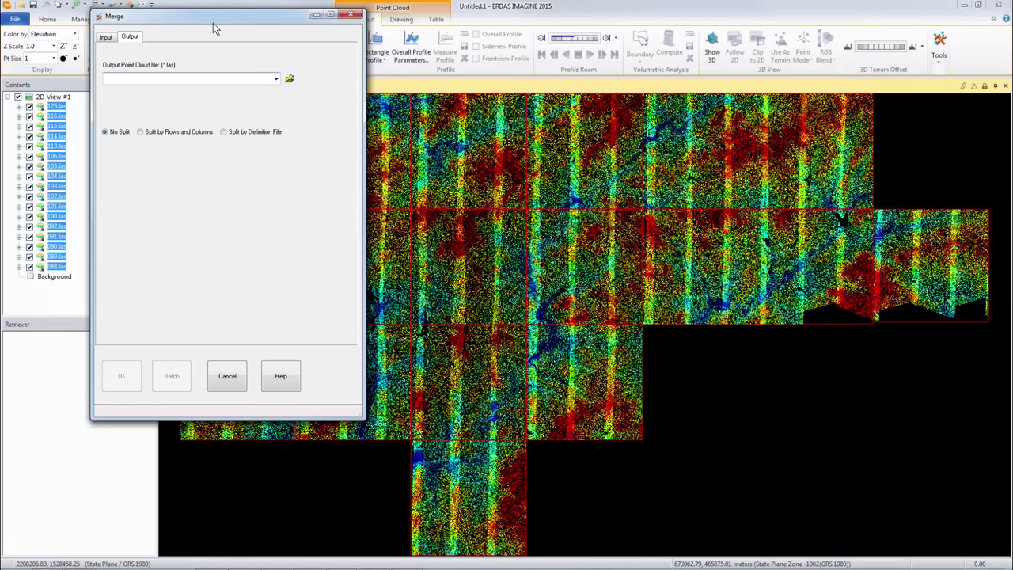
{"action": "left_click", "coordinate": [227, 375]}
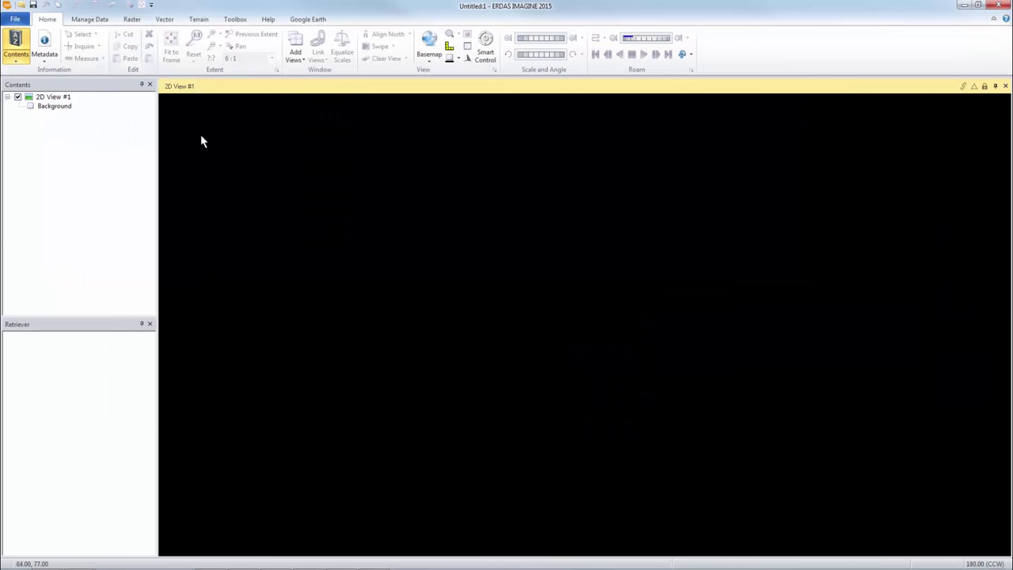
Step: Open tile-merge.las as a point cloud layer in the empty 2D view
{"action": "right_click", "coordinate": [204, 136]}
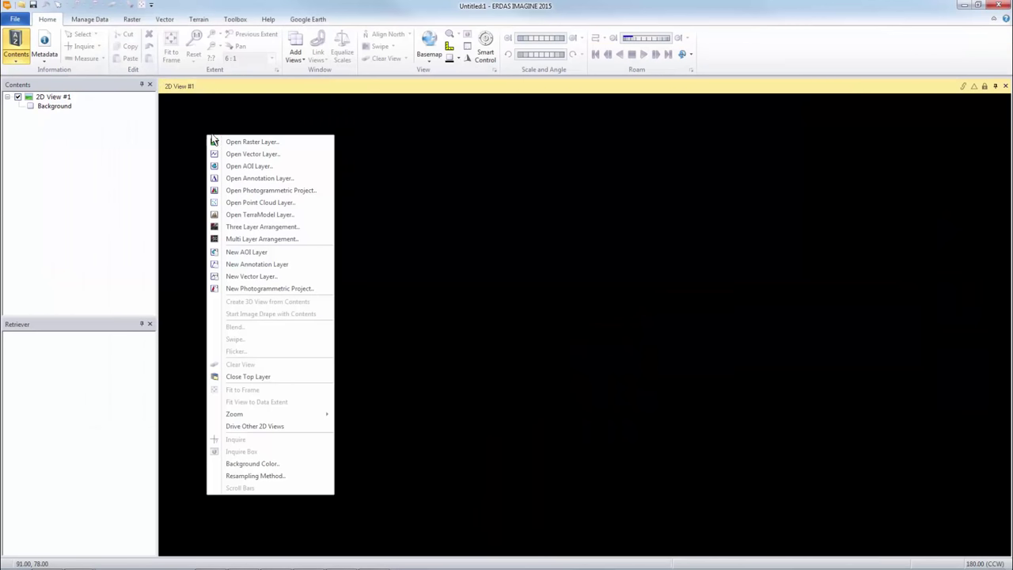
{"action": "left_click", "coordinate": [272, 202]}
{"action": "left_click", "coordinate": [404, 271]}
{"action": "left_click", "coordinate": [614, 236]}
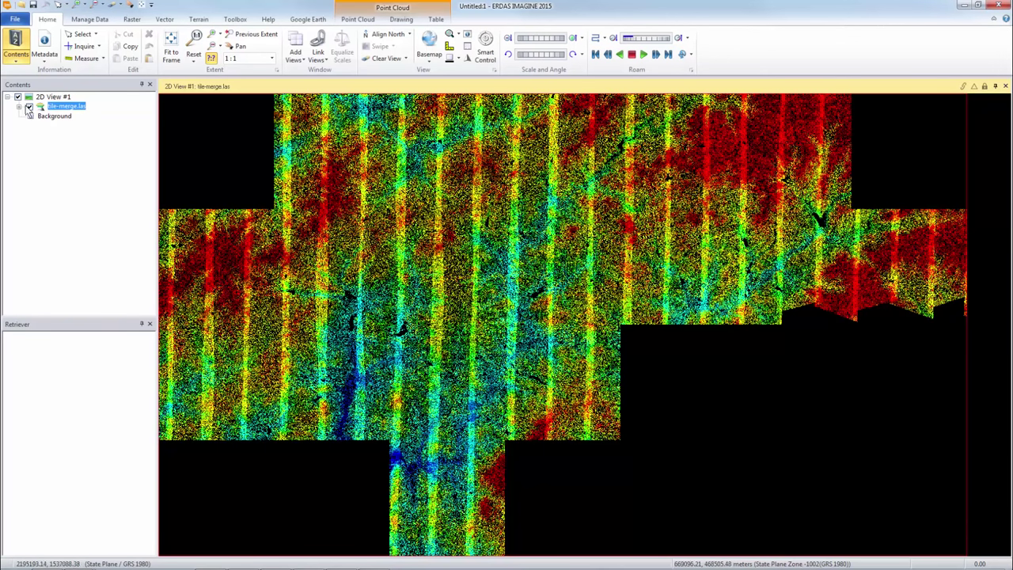
Step: Expand tile-merge.las to show its 879.71–1368.88 elevation legend and box-zoom into part of it
{"action": "left_click", "coordinate": [19, 107]}
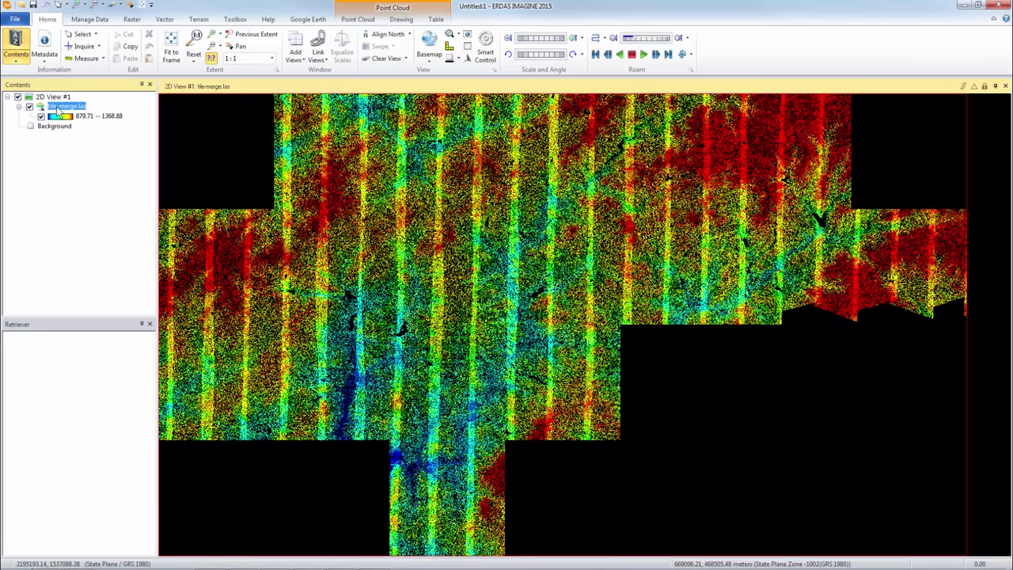
{"action": "left_click", "coordinate": [119, 120]}
{"action": "left_click", "coordinate": [212, 34]}
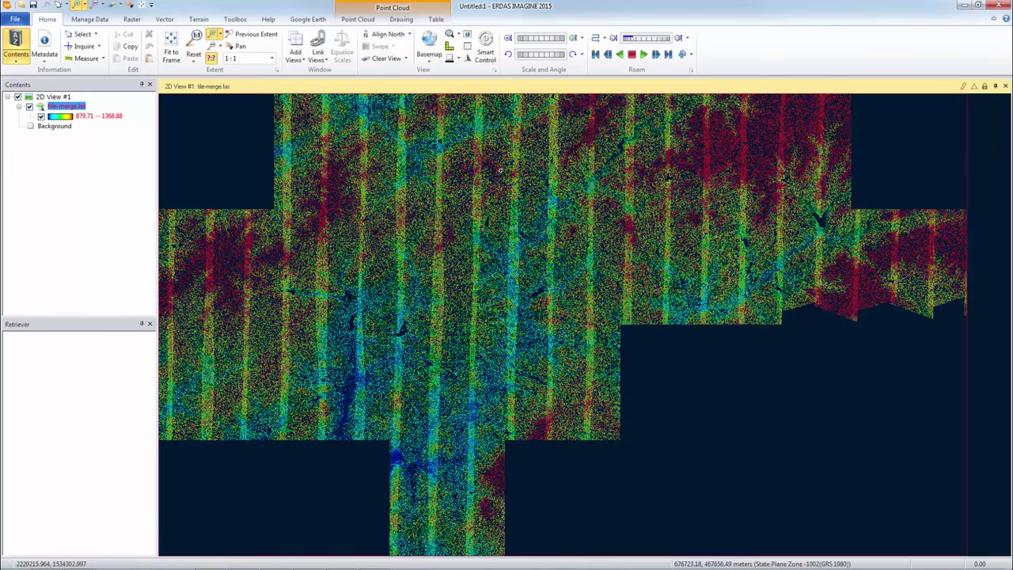
{"action": "left_click_drag", "start_coordinate": [459, 139], "coordinate": [595, 228]}
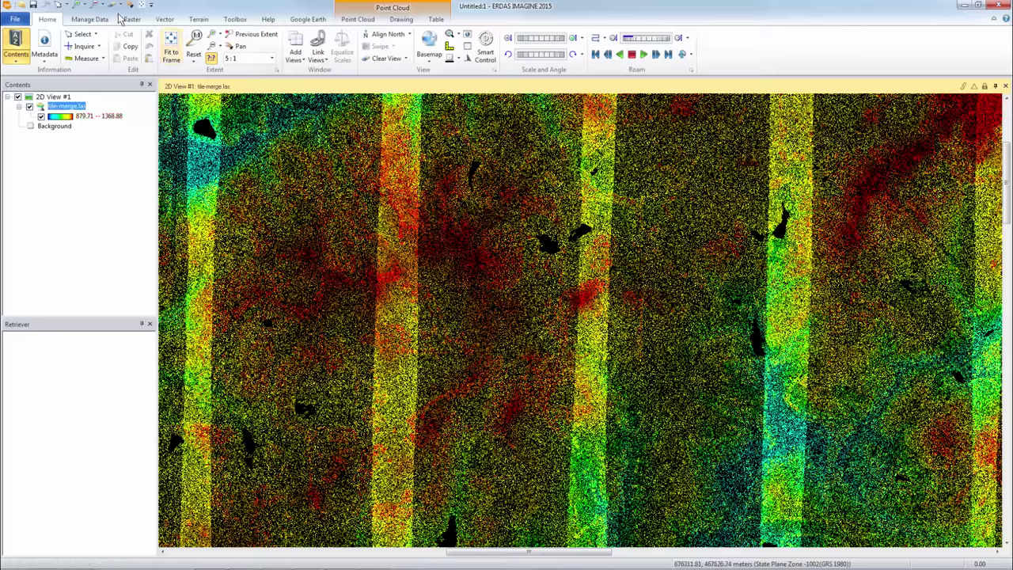
Step: Box-zoom further into a small patch of the merged point cloud
{"action": "left_click", "coordinate": [212, 34]}
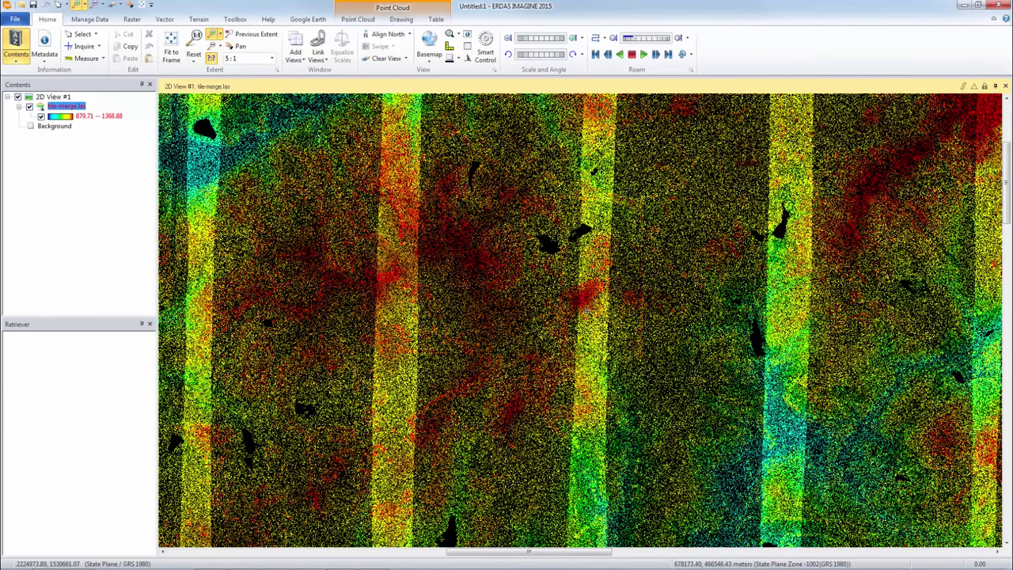
{"action": "left_click_drag", "start_coordinate": [565, 203], "coordinate": [599, 223]}
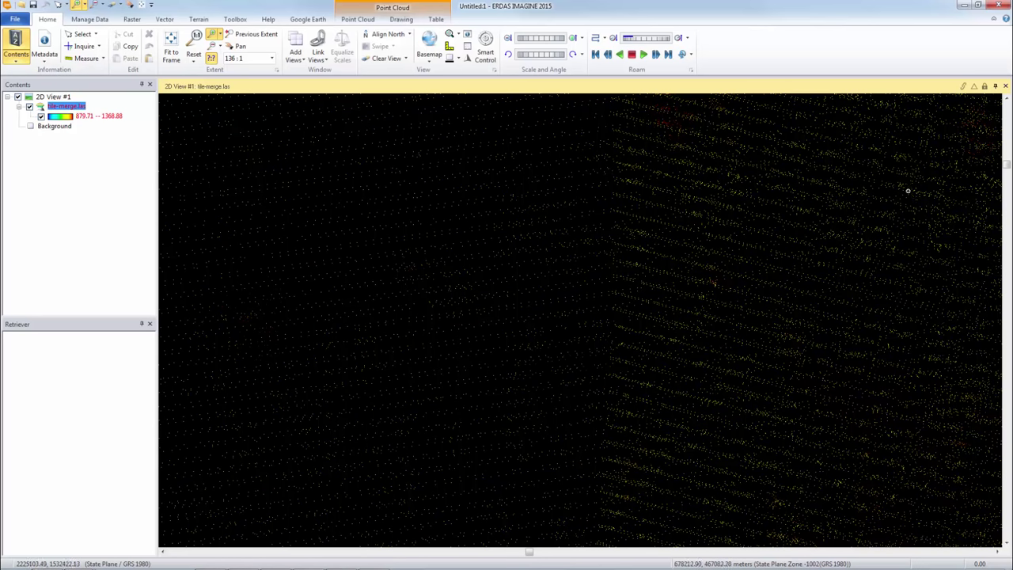
{"action": "left_click_drag", "start_coordinate": [556, 174], "coordinate": [747, 281]}
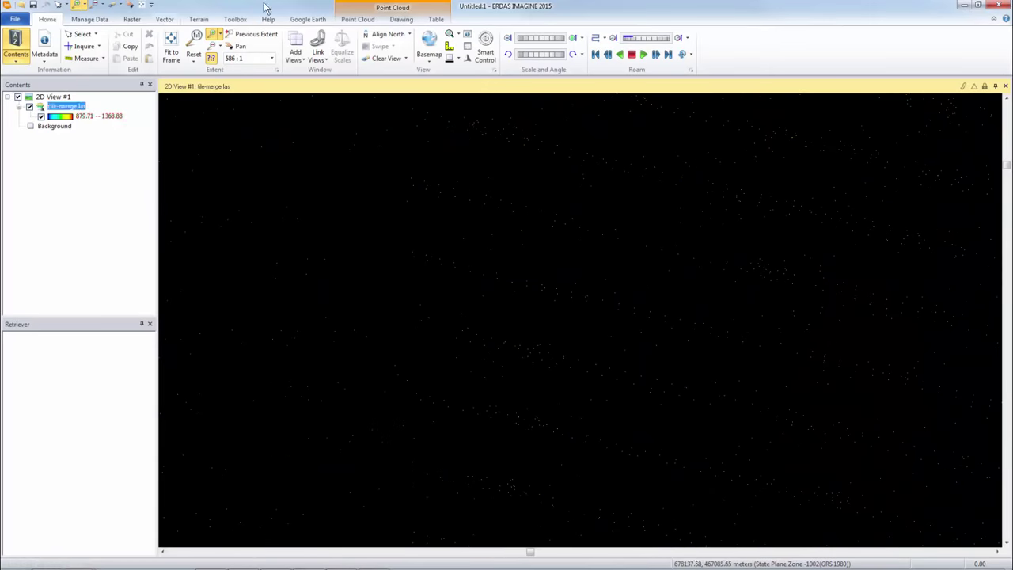
Step: Set point size to 3 and fit the whole merged cloud to the frame
{"action": "left_click", "coordinate": [357, 19]}
{"action": "left_click", "coordinate": [65, 60]}
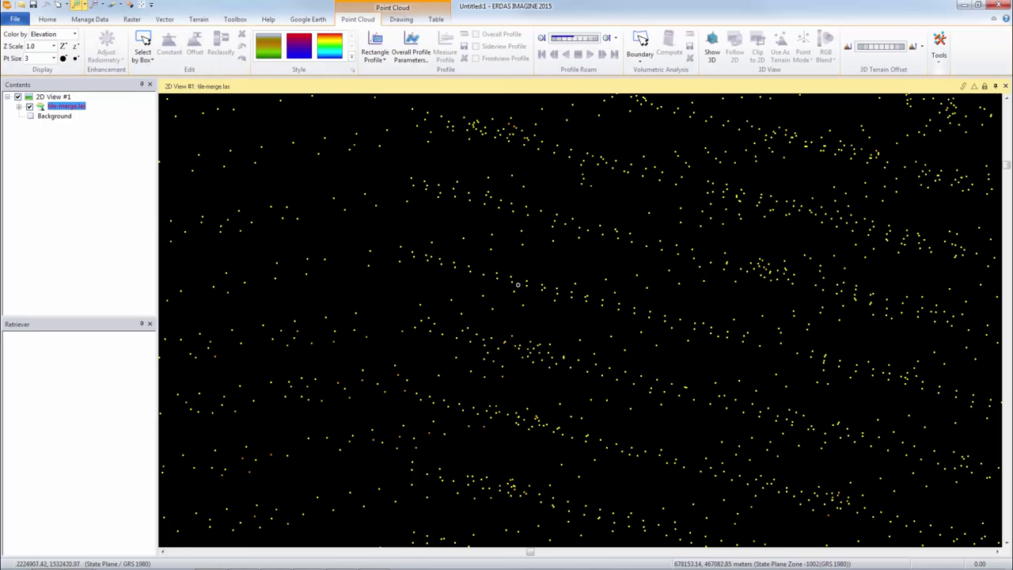
{"action": "left_click", "coordinate": [140, 7]}
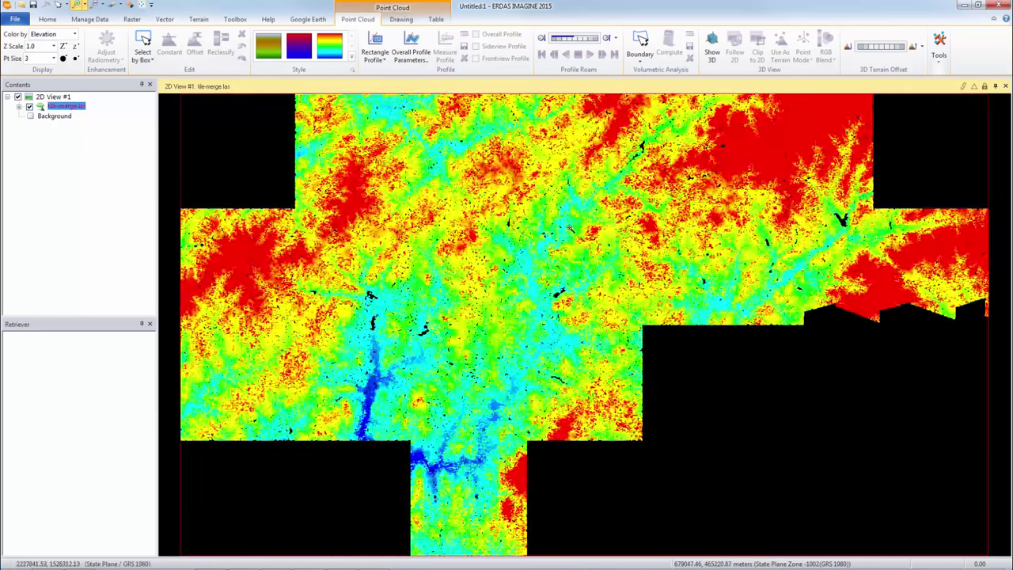
Step: Return point size to 1 and bring up the Inquire Box coordinates window, moved aside
{"action": "left_click", "coordinate": [75, 59]}
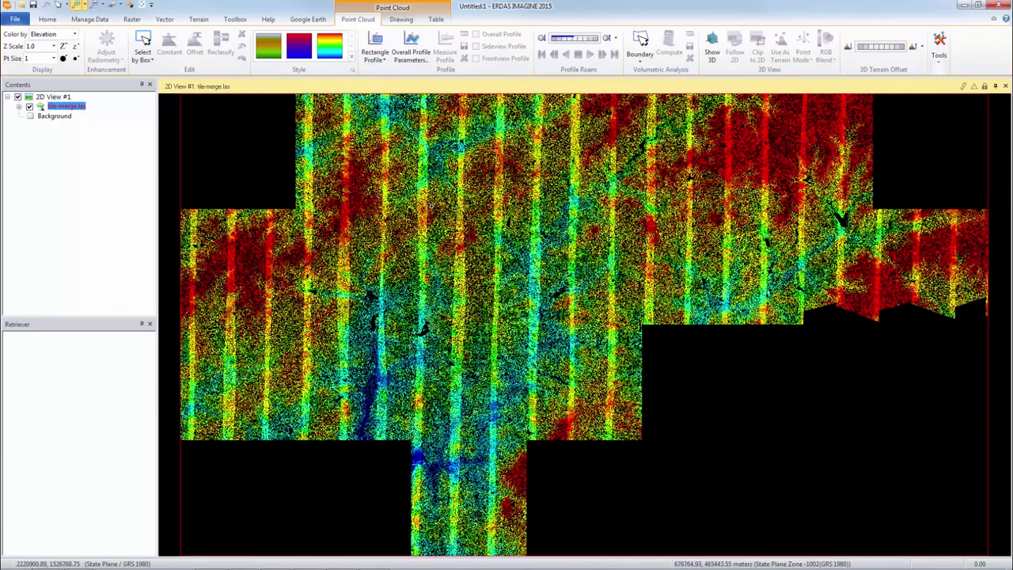
{"action": "left_click", "coordinate": [46, 20]}
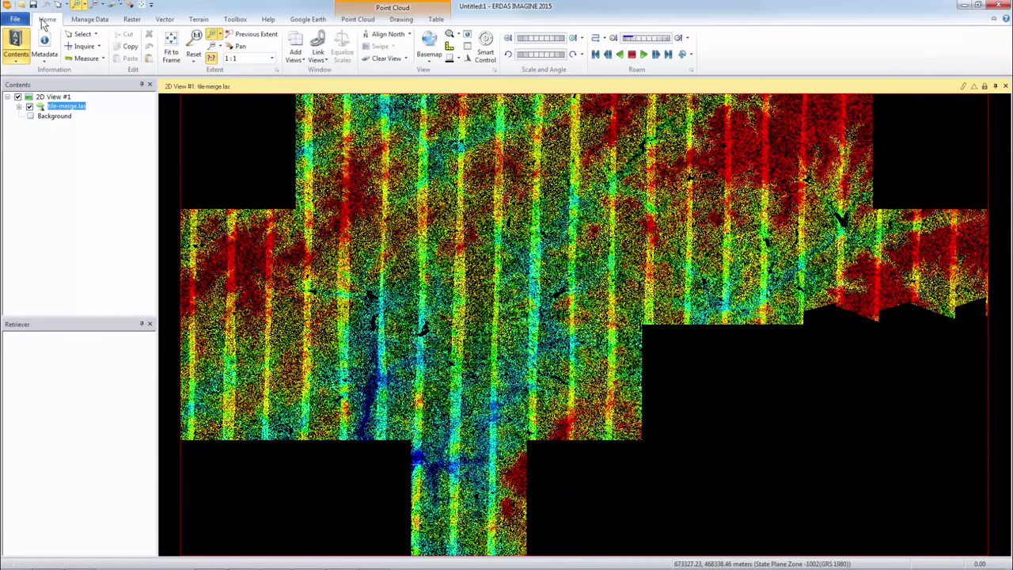
{"action": "left_click", "coordinate": [87, 46]}
{"action": "left_click", "coordinate": [94, 71]}
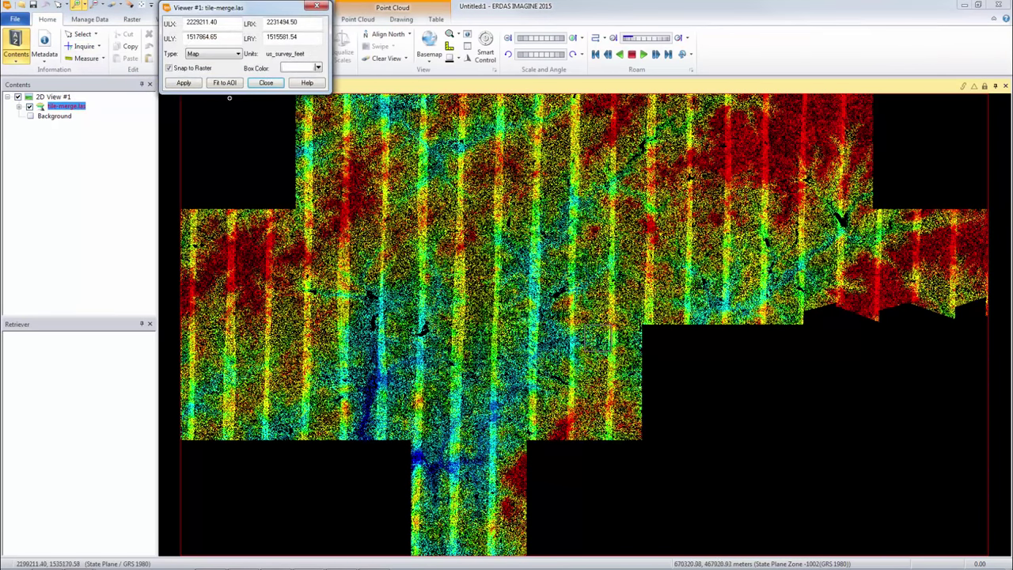
{"action": "left_click_drag", "start_coordinate": [239, 9], "coordinate": [92, 141]}
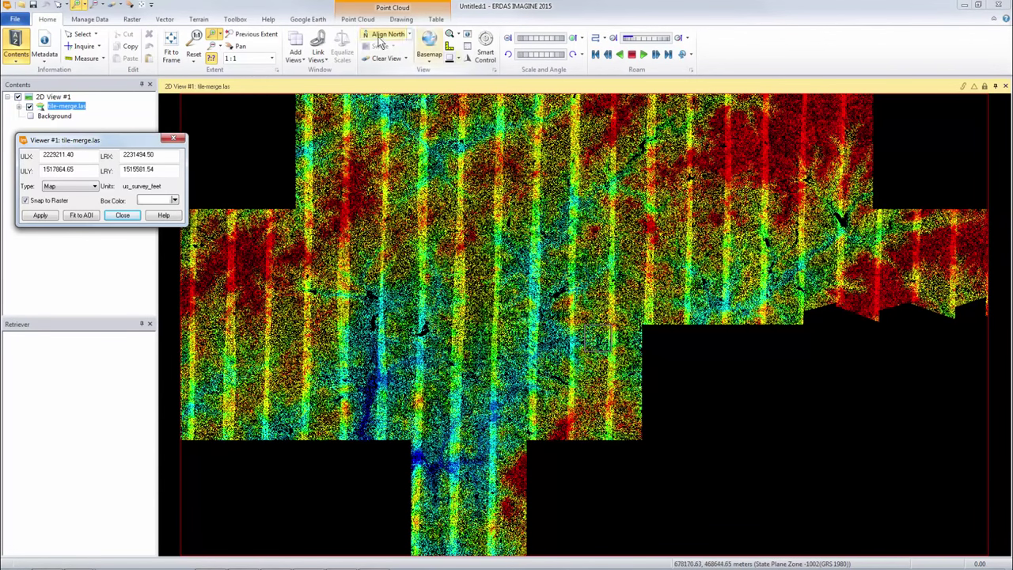
Step: Open the Point Cloud Subset tool for tile-merge.las and set its window aside
{"action": "left_click", "coordinate": [360, 19]}
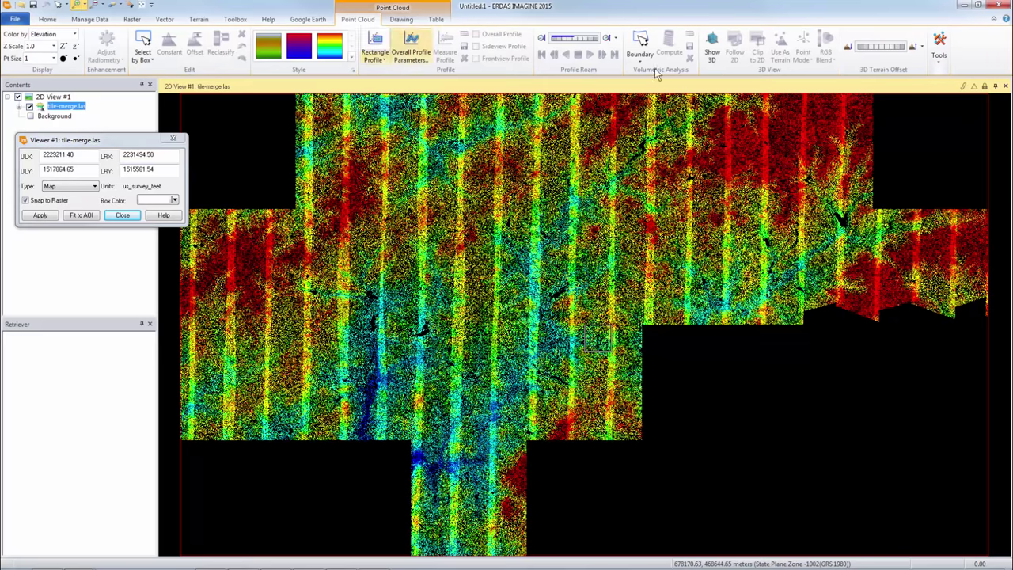
{"action": "left_click", "coordinate": [940, 62]}
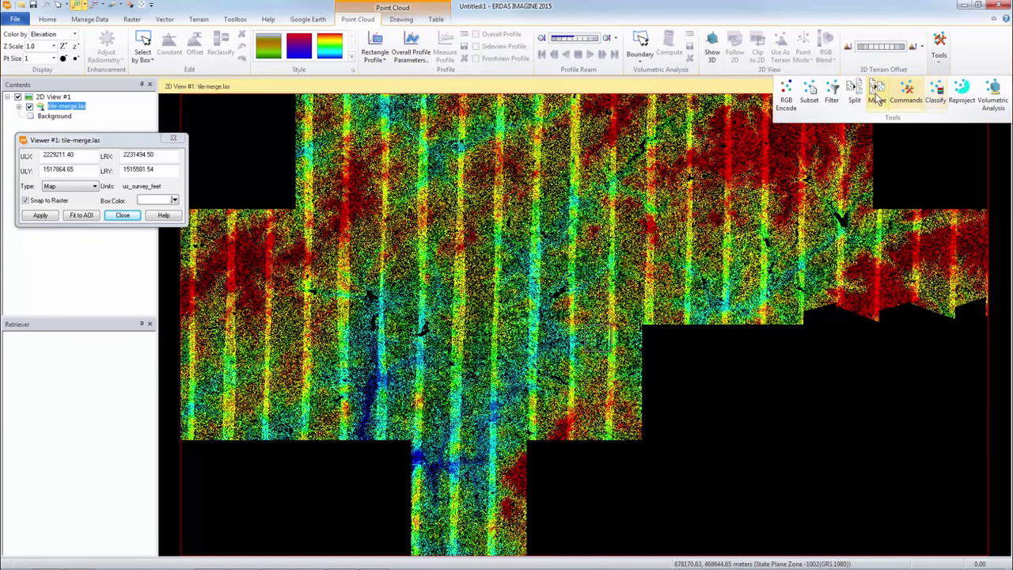
{"action": "left_click", "coordinate": [808, 94]}
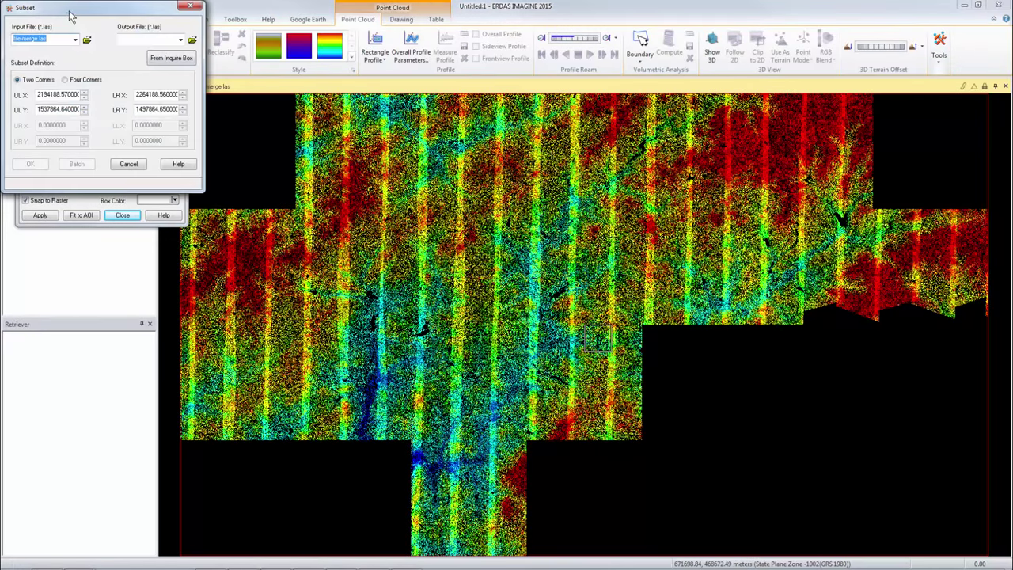
{"action": "left_click_drag", "start_coordinate": [72, 14], "coordinate": [84, 248]}
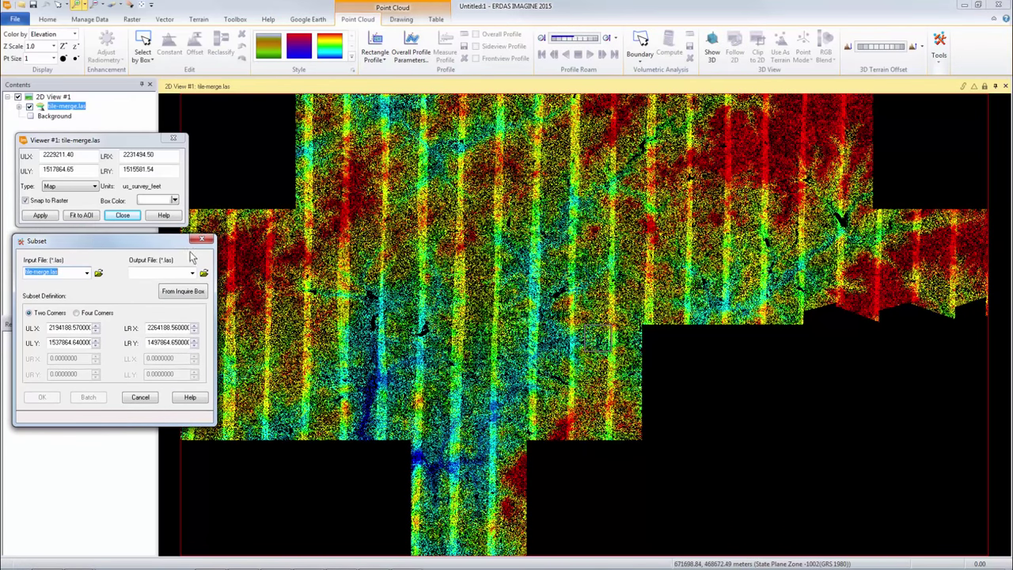
{"action": "left_click_drag", "start_coordinate": [106, 144], "coordinate": [102, 142]}
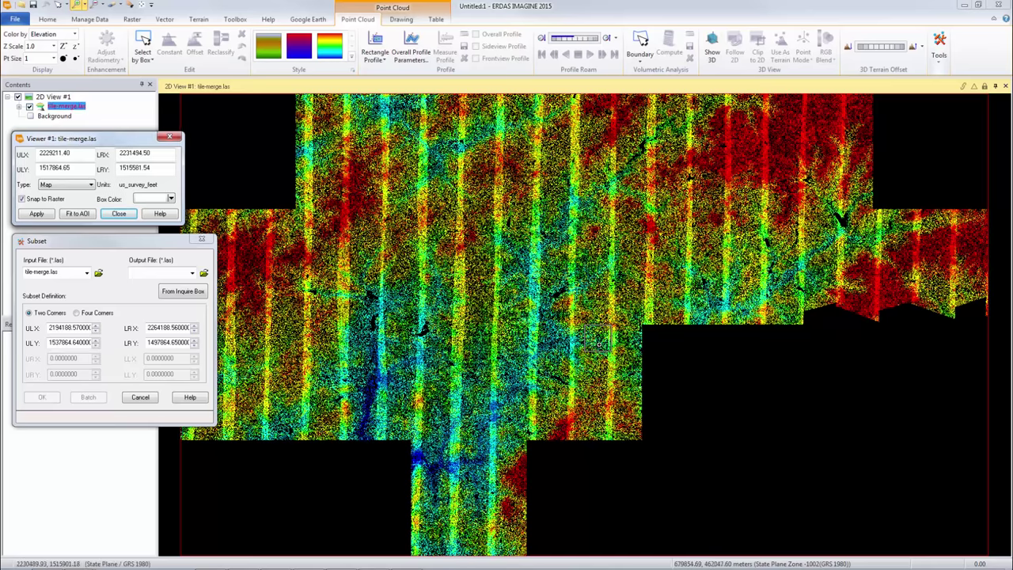
Step: Stretch the inquire box over the dataset's upper right and fill Subset corners from it
{"action": "left_click", "coordinate": [62, 5]}
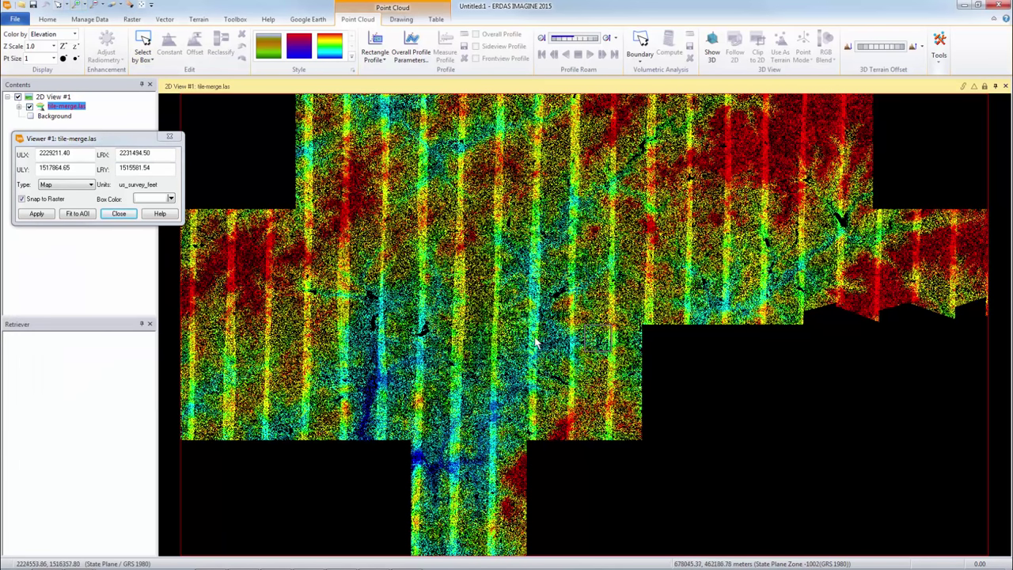
{"action": "left_click_drag", "start_coordinate": [589, 346], "coordinate": [769, 197]}
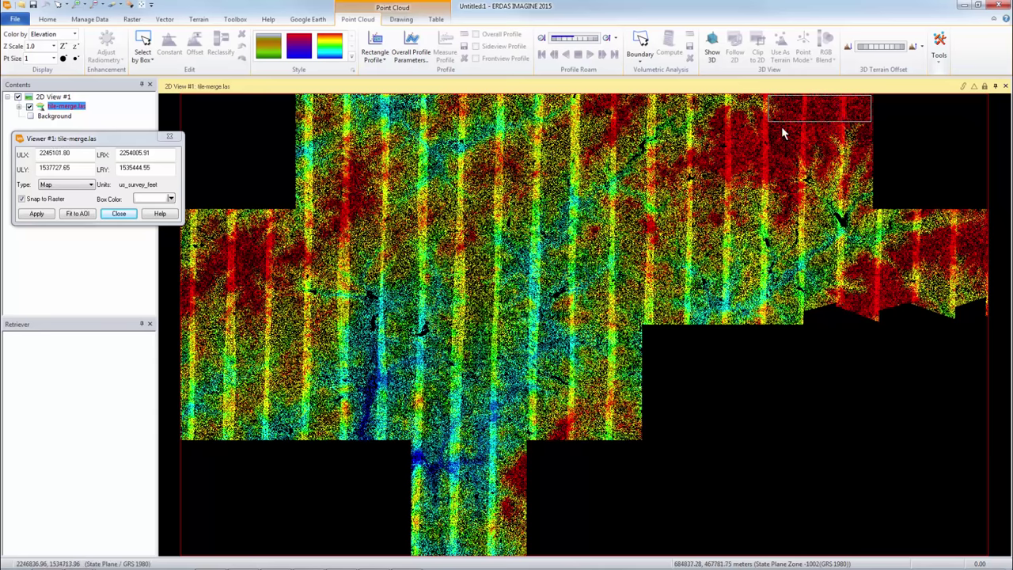
{"action": "left_click_drag", "start_coordinate": [771, 128], "coordinate": [523, 326]}
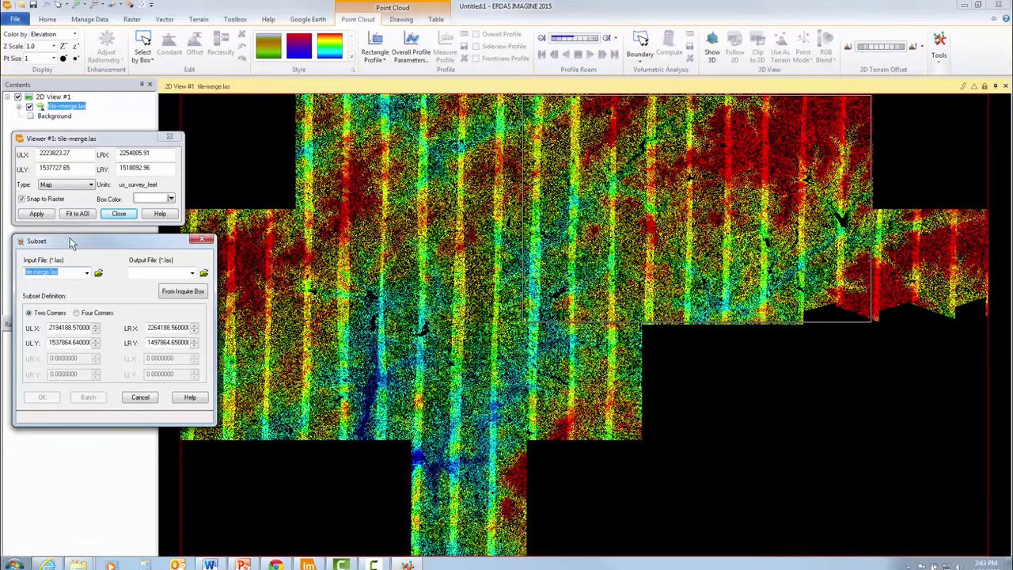
{"action": "left_click", "coordinate": [184, 294]}
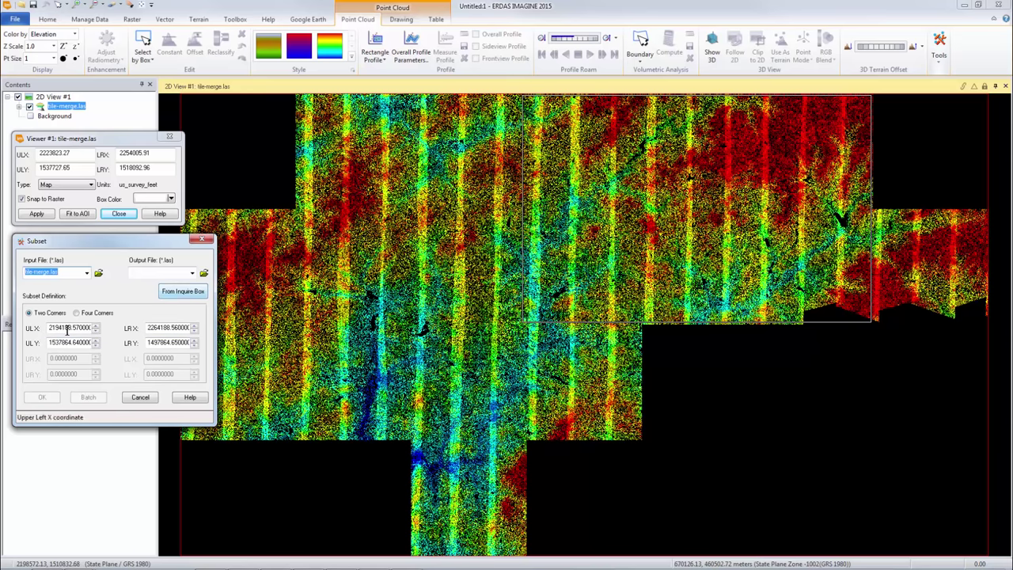
{"action": "left_click", "coordinate": [180, 292]}
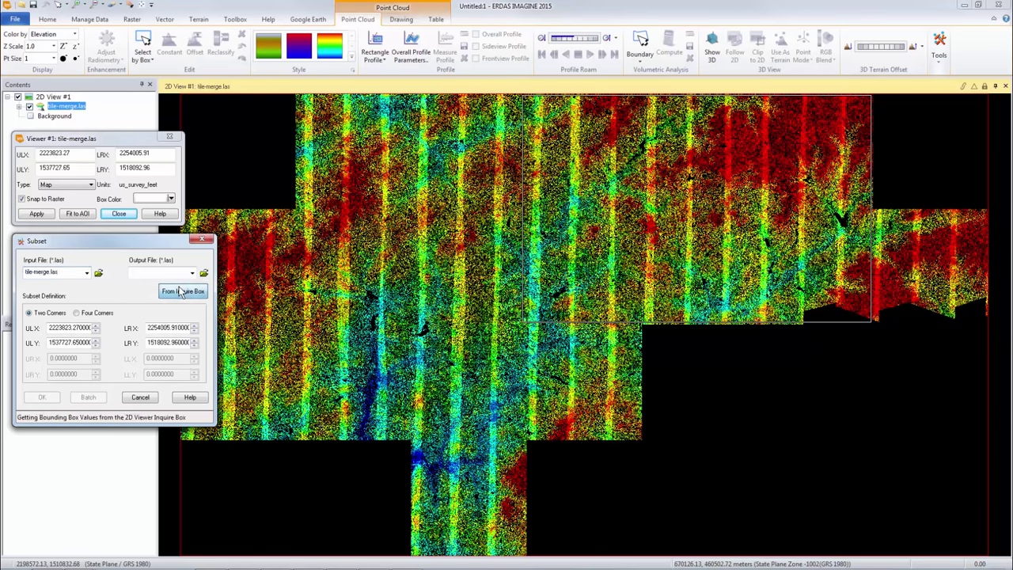
Step: Cancel the subset, close the inquire box window and clear tile-merge.las from the view
{"action": "left_click", "coordinate": [143, 274]}
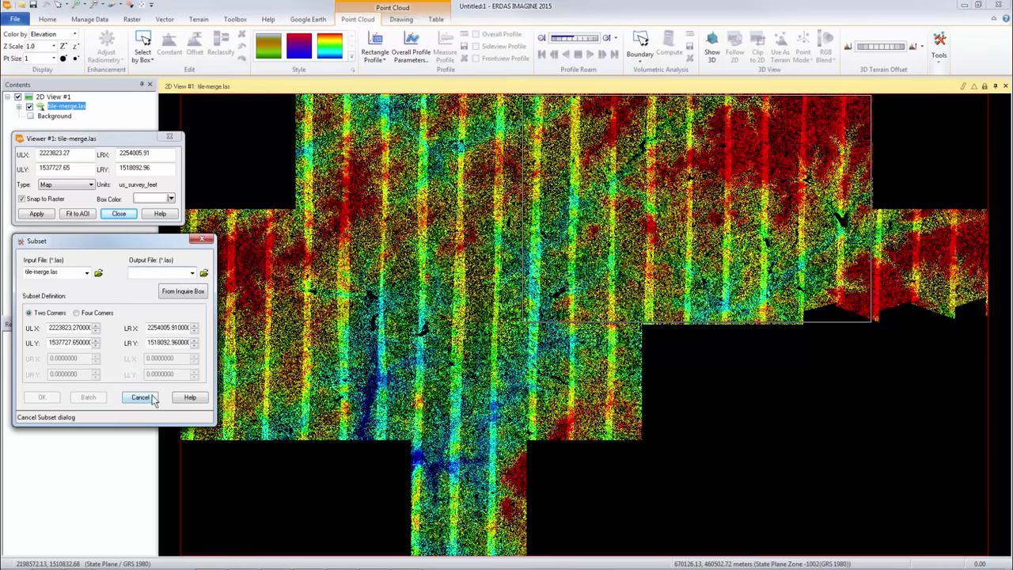
{"action": "left_click", "coordinate": [140, 396]}
{"action": "left_click", "coordinate": [118, 214]}
{"action": "left_click", "coordinate": [113, 6]}
Step: Open class7.las from the classify folder as a point cloud layer in 2D View #1
{"action": "right_click", "coordinate": [250, 144]}
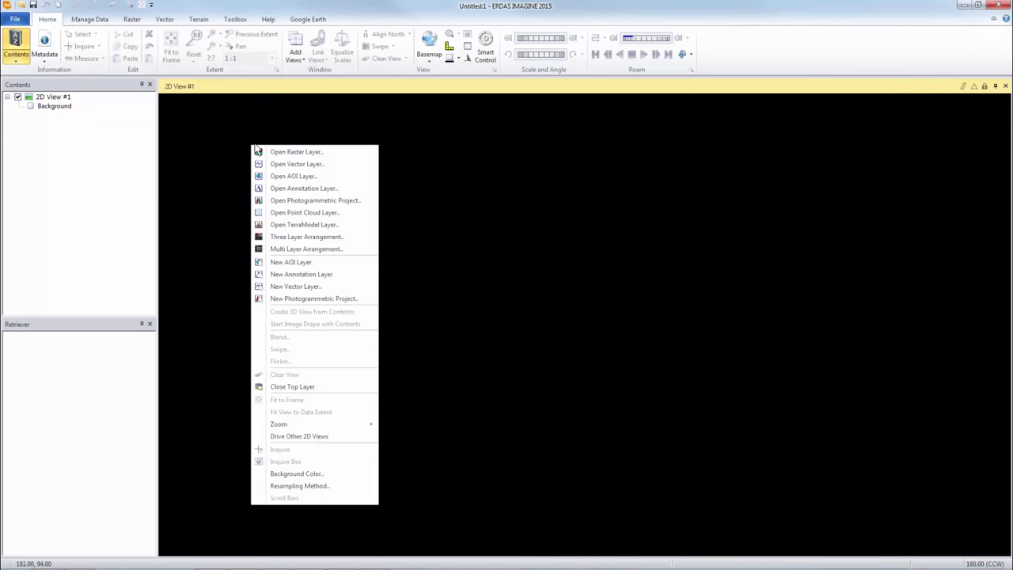
{"action": "left_click", "coordinate": [314, 212]}
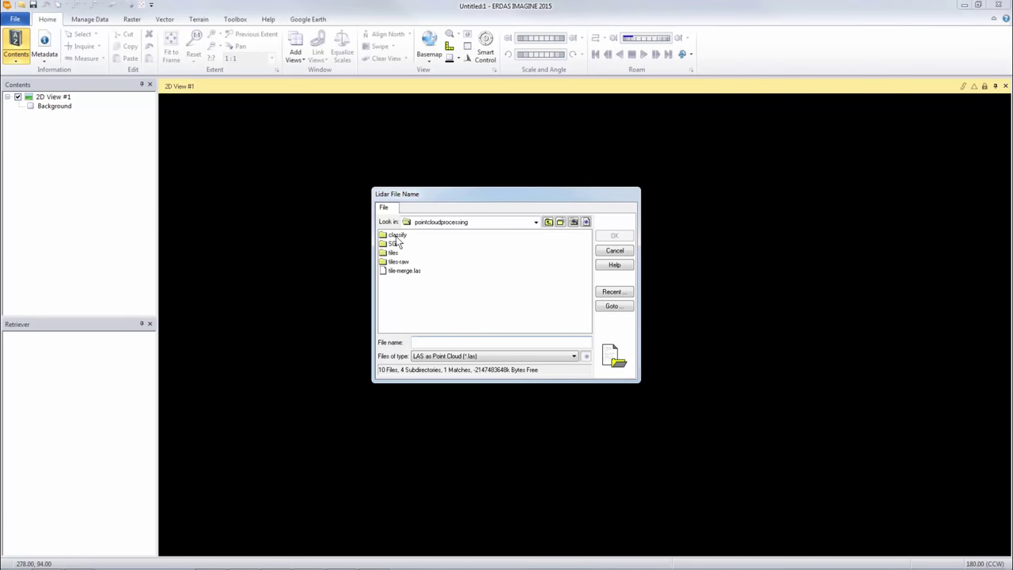
{"action": "double_click", "coordinate": [395, 235]}
{"action": "left_click", "coordinate": [397, 244]}
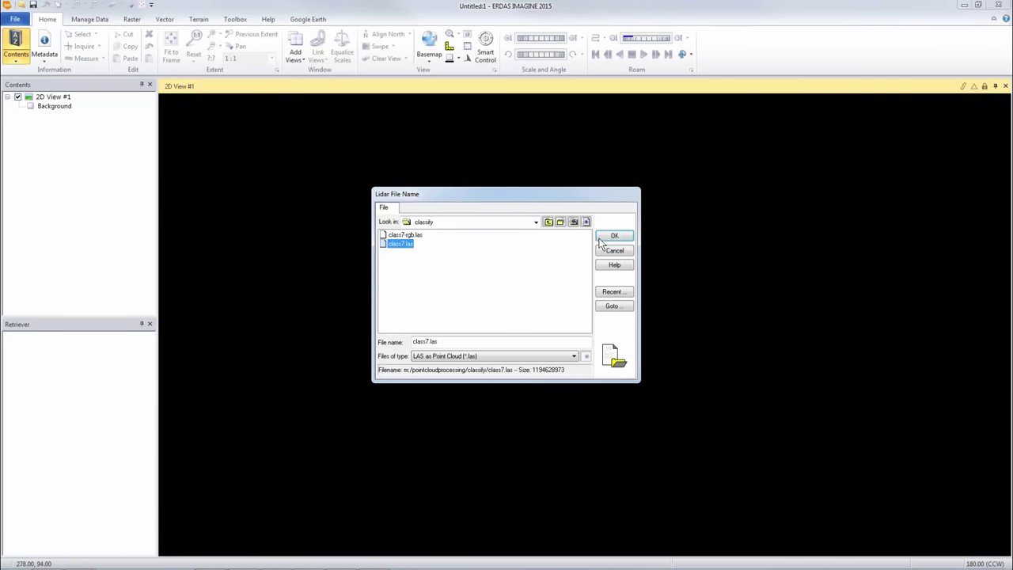
{"action": "left_click", "coordinate": [614, 235]}
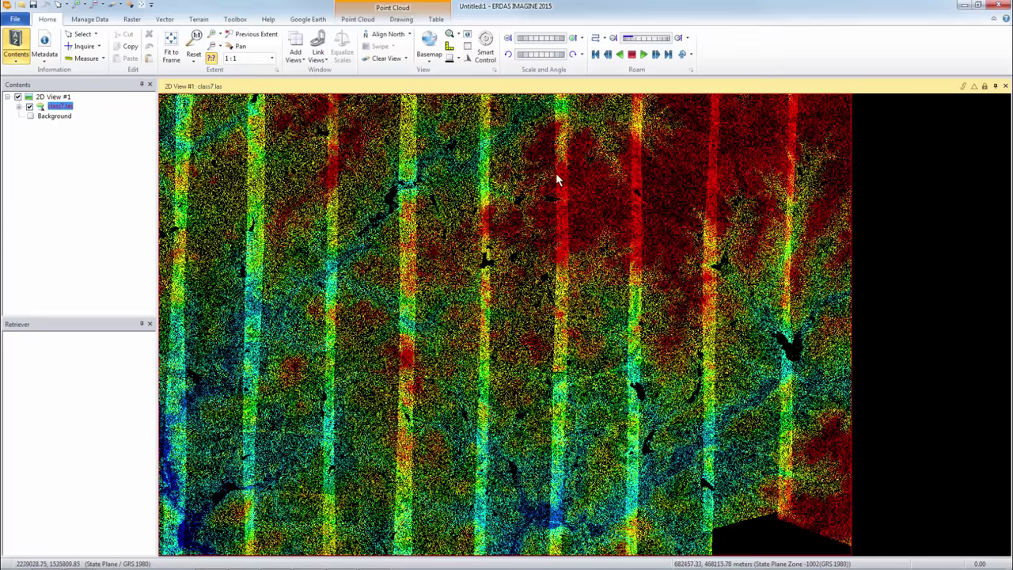
Step: Add the chero2009-mos1-sub1.ecw orthoimage as a raster layer, filtering files to ECW
{"action": "right_click", "coordinate": [257, 107]}
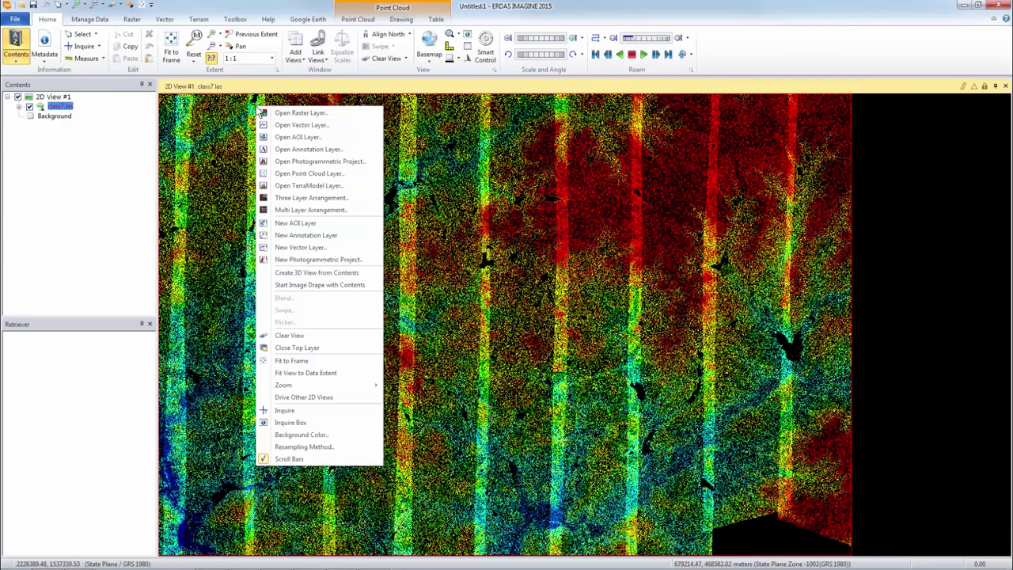
{"action": "left_click", "coordinate": [325, 115]}
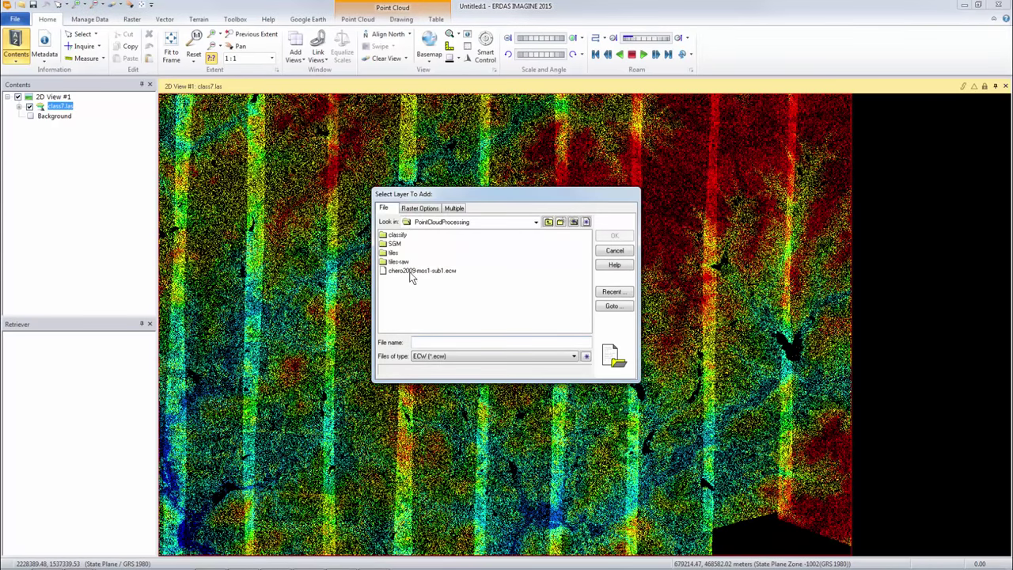
{"action": "left_click", "coordinate": [431, 363]}
{"action": "scroll", "coordinate": [461, 400], "scroll_direction": "up", "scroll_amount": 4}
{"action": "left_click", "coordinate": [459, 400]}
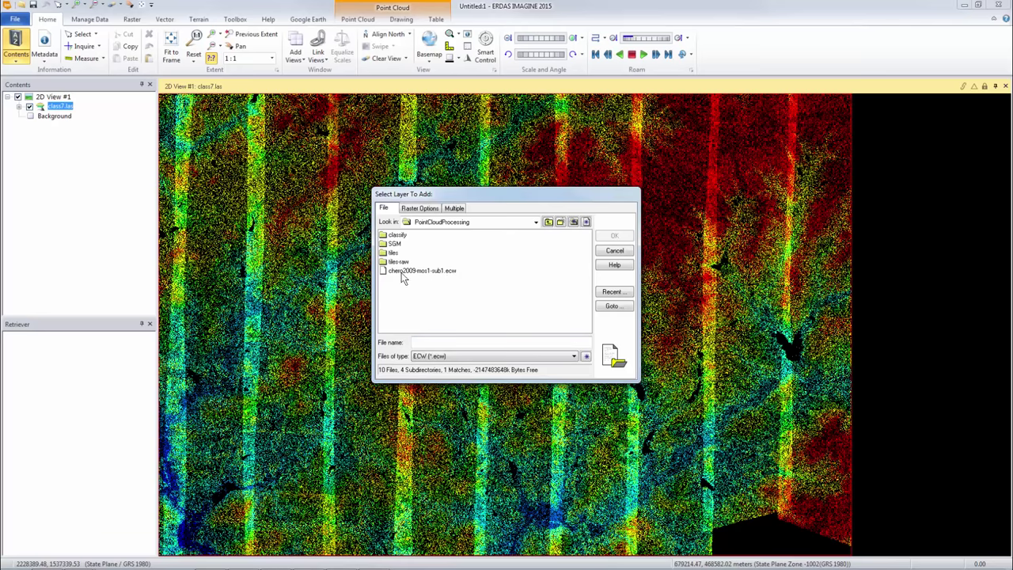
{"action": "left_click", "coordinate": [431, 271]}
{"action": "left_click", "coordinate": [614, 236]}
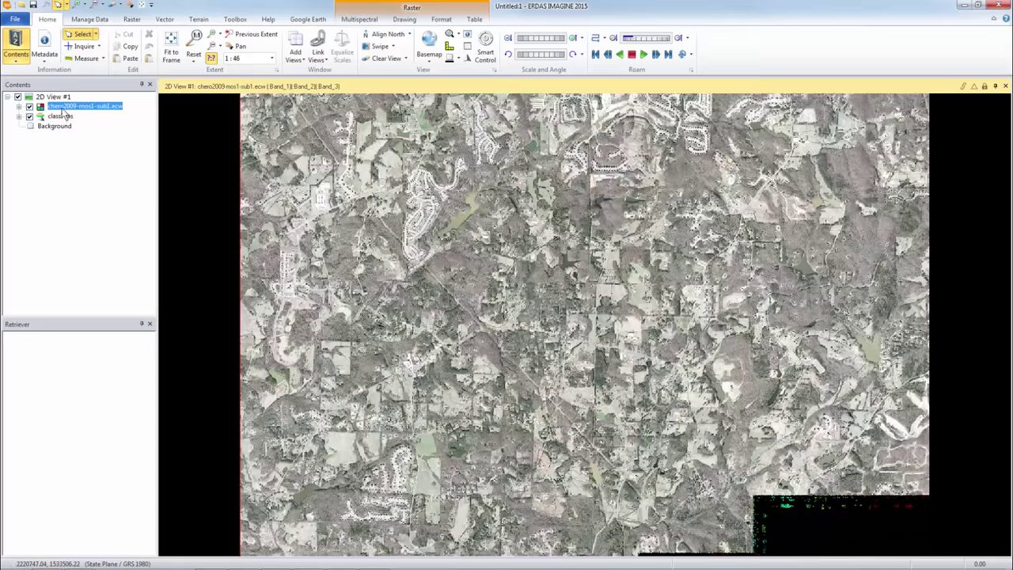
Step: Move class7.las above the orthoimage, zoom in beside the lake, and select class7.las
{"action": "left_click_drag", "start_coordinate": [64, 113], "coordinate": [56, 132]}
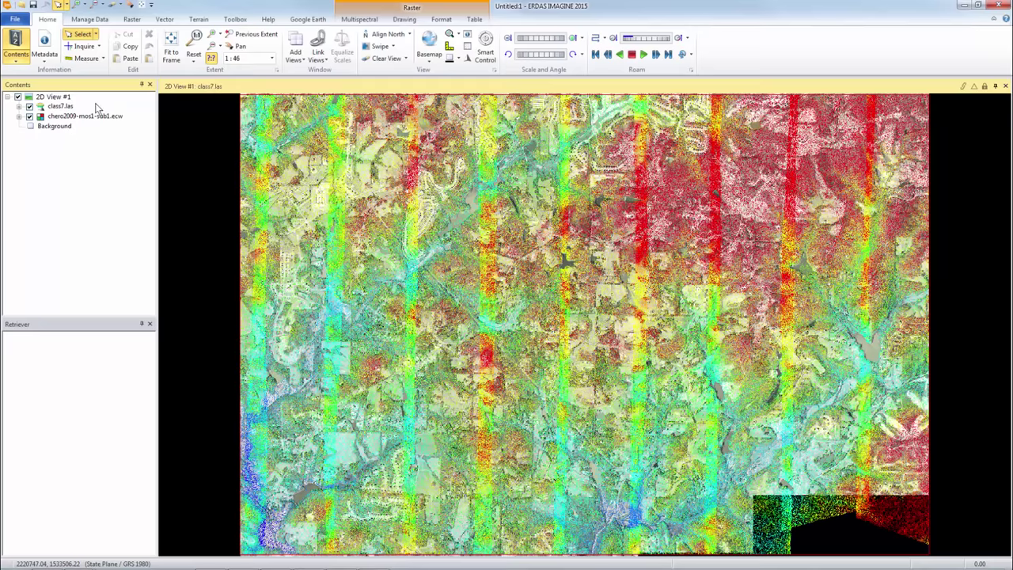
{"action": "left_click", "coordinate": [76, 4]}
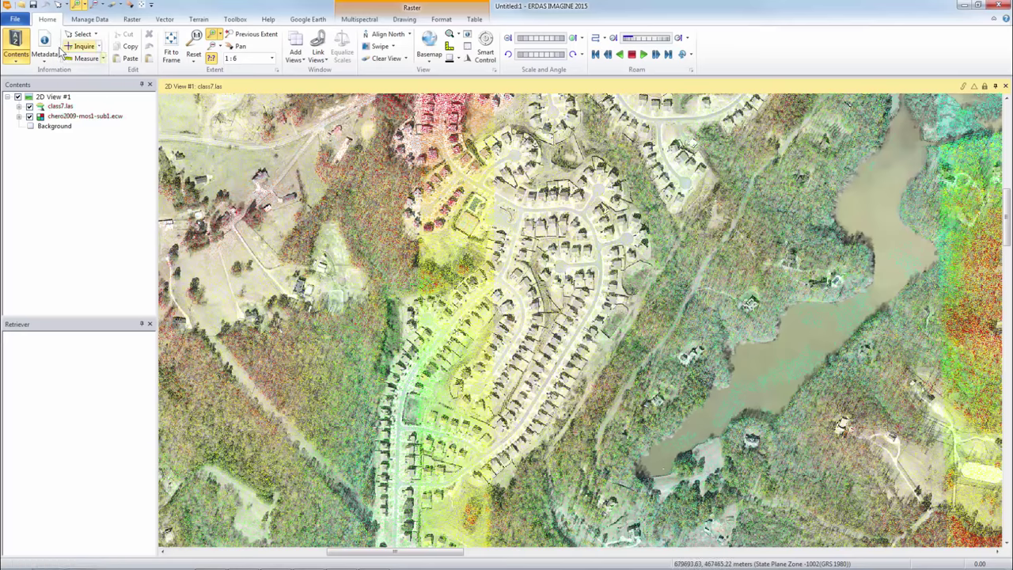
{"action": "left_click", "coordinate": [60, 107]}
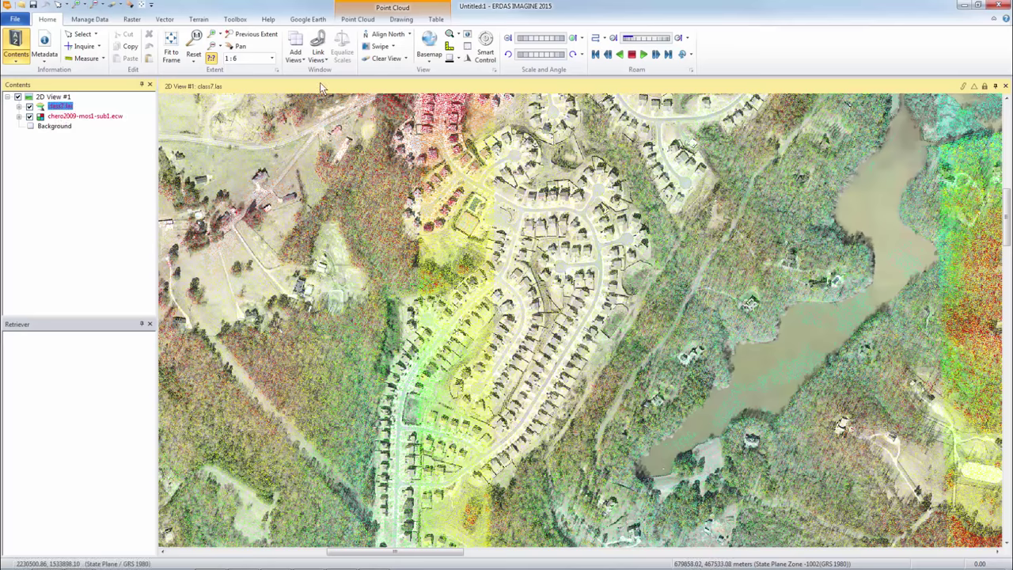
Step: Enlarge the class7.las points to size 3 and colour them by Intensity
{"action": "left_click", "coordinate": [356, 20]}
{"action": "left_click", "coordinate": [64, 59]}
{"action": "left_click", "coordinate": [64, 58]}
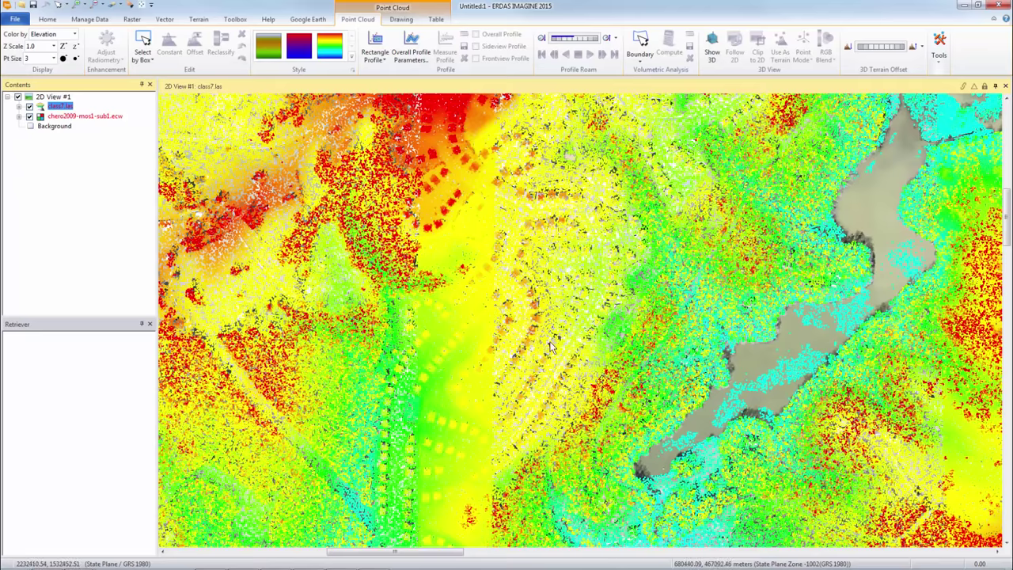
{"action": "left_click", "coordinate": [73, 34]}
{"action": "left_click", "coordinate": [25, 77]}
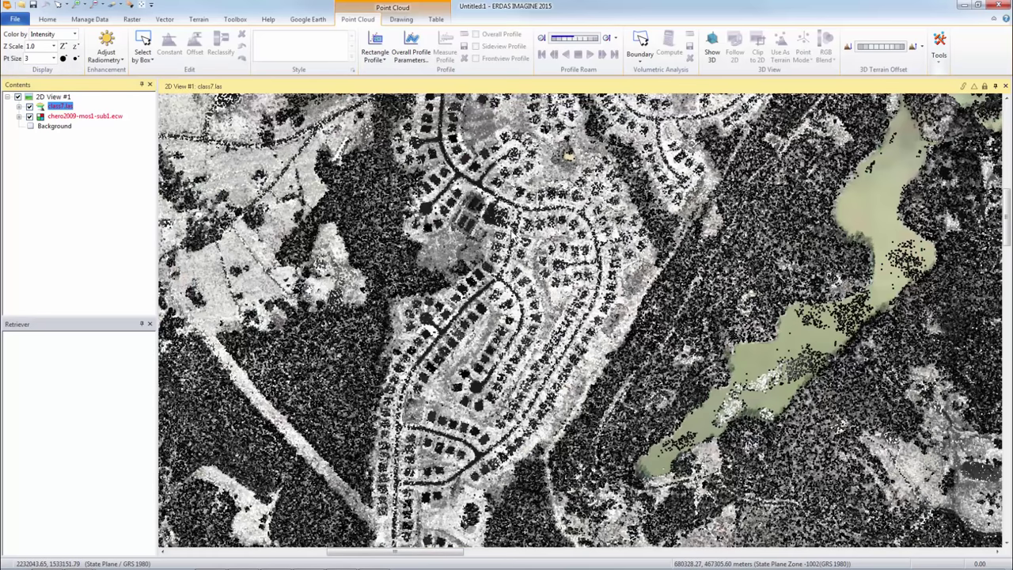
Step: Colour class7.las by Last/Int/First returns and hide the First returns
{"action": "left_click", "coordinate": [131, 111]}
{"action": "left_click", "coordinate": [75, 35]}
{"action": "left_click", "coordinate": [36, 84]}
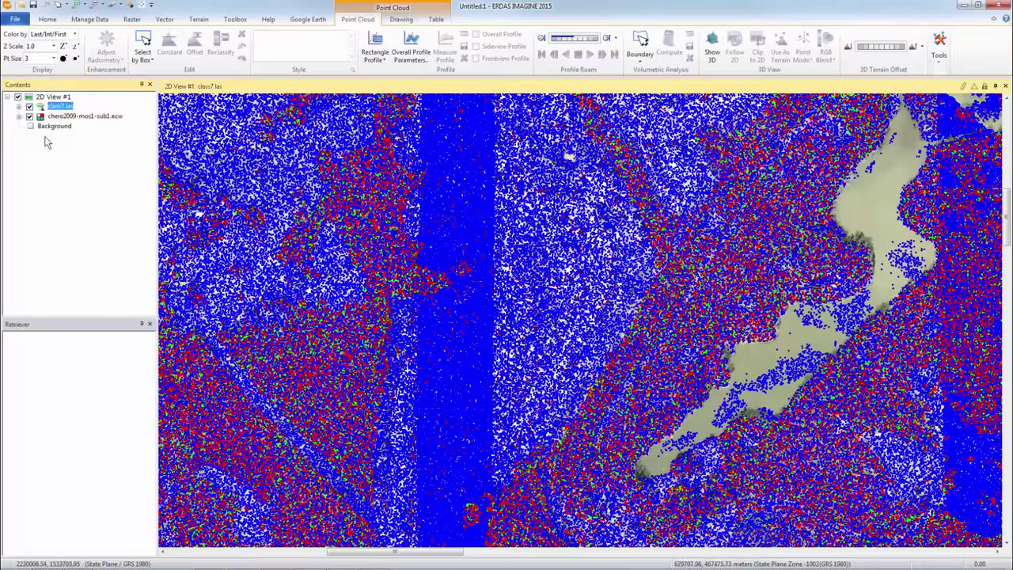
{"action": "left_click", "coordinate": [19, 106]}
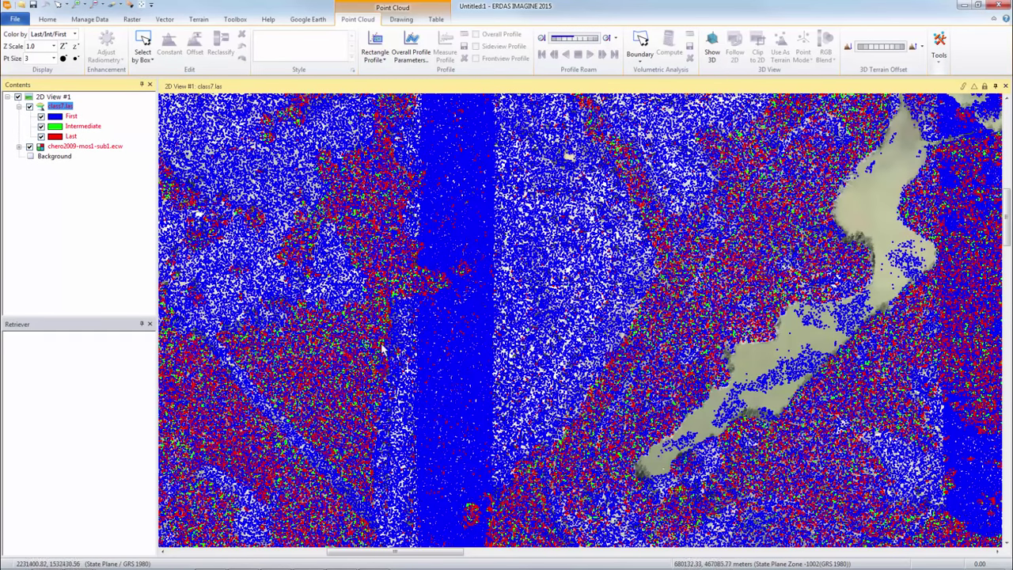
{"action": "left_click", "coordinate": [41, 117]}
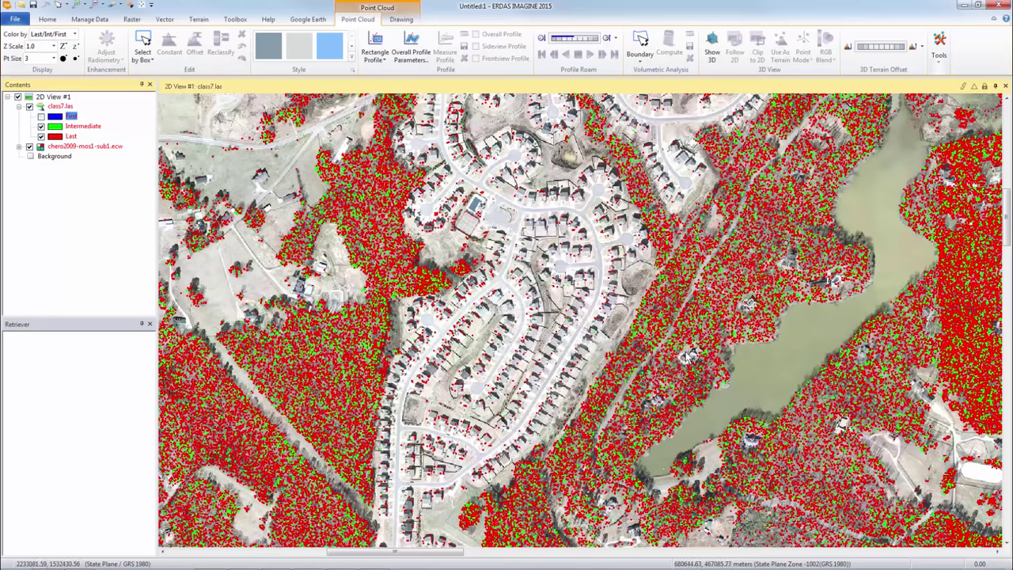
{"action": "key", "text": "Down"}
{"action": "key", "text": "Down"}
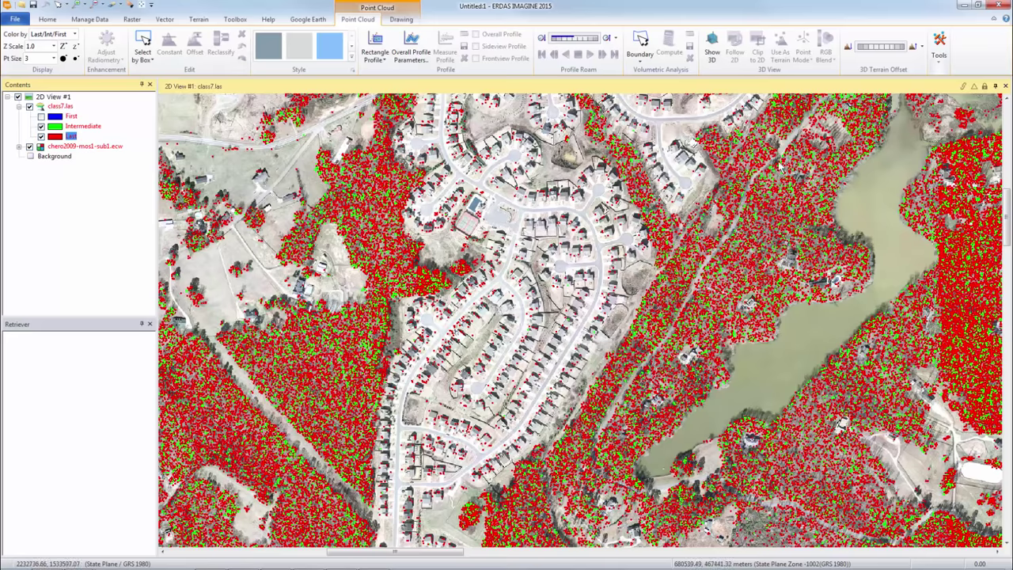
{"action": "left_click", "coordinate": [60, 106]}
{"action": "left_click", "coordinate": [939, 61]}
{"action": "left_click", "coordinate": [939, 56]}
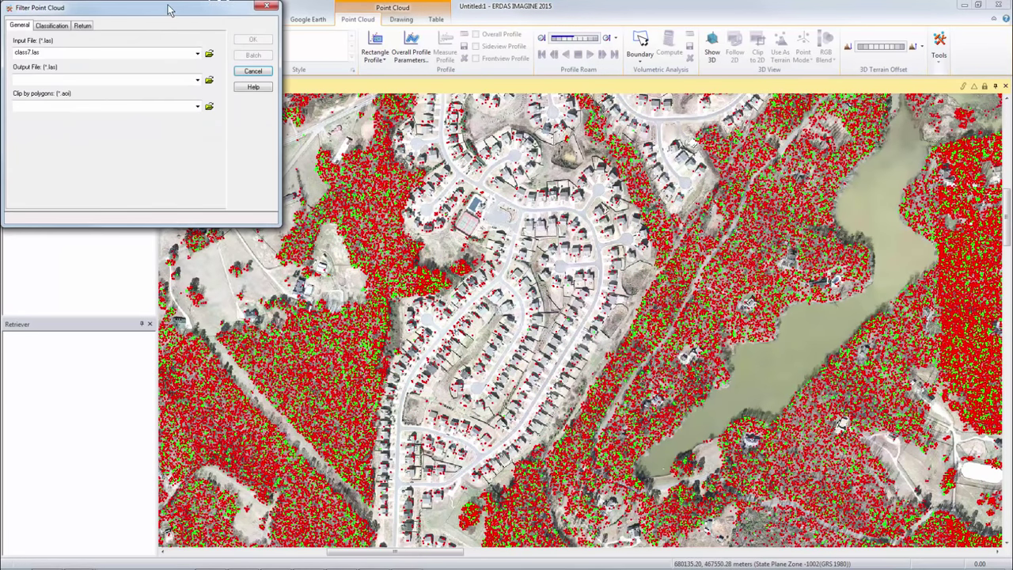
{"action": "left_click_drag", "start_coordinate": [190, 11], "coordinate": [497, 63]}
{"action": "left_click", "coordinate": [428, 86]}
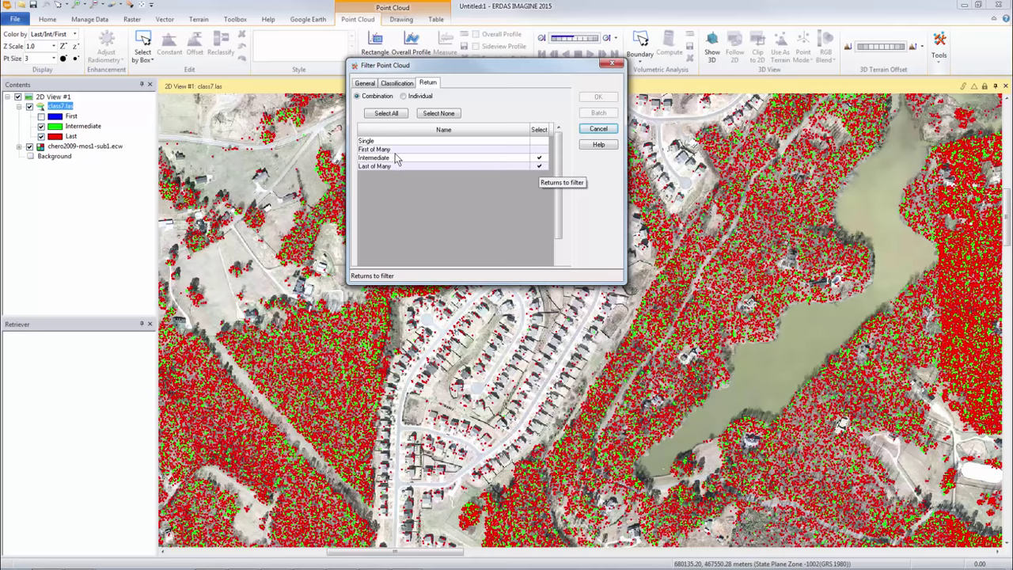
{"action": "left_click", "coordinate": [404, 95]}
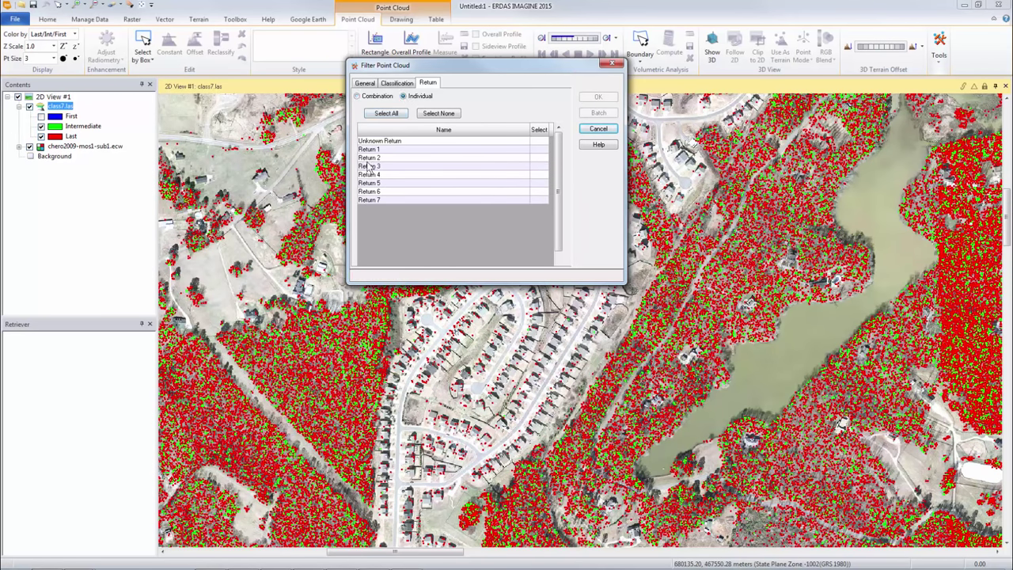
{"action": "left_click", "coordinate": [538, 192]}
{"action": "left_click", "coordinate": [539, 200]}
{"action": "left_click", "coordinate": [357, 96]}
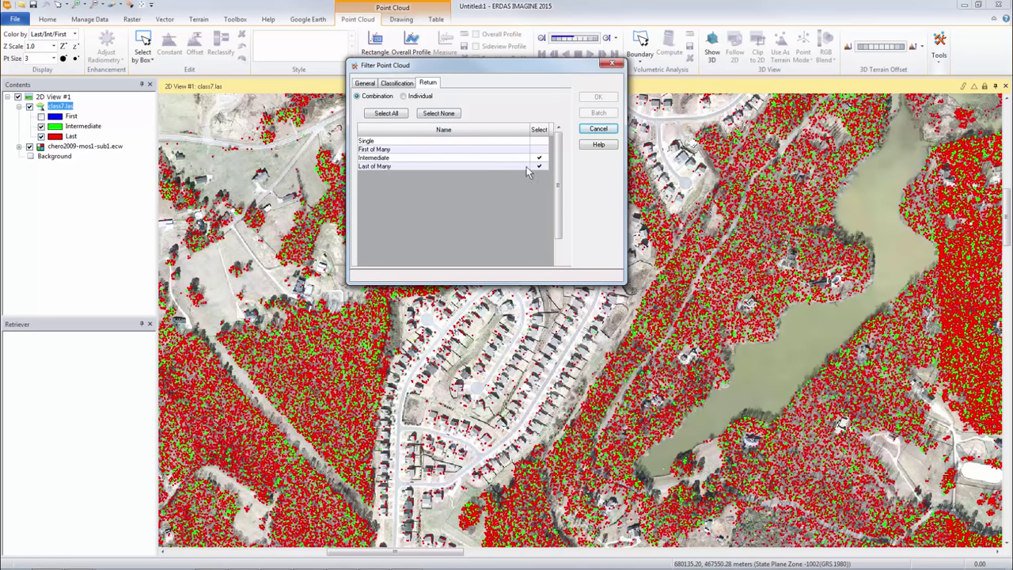
{"action": "left_click", "coordinate": [365, 83]}
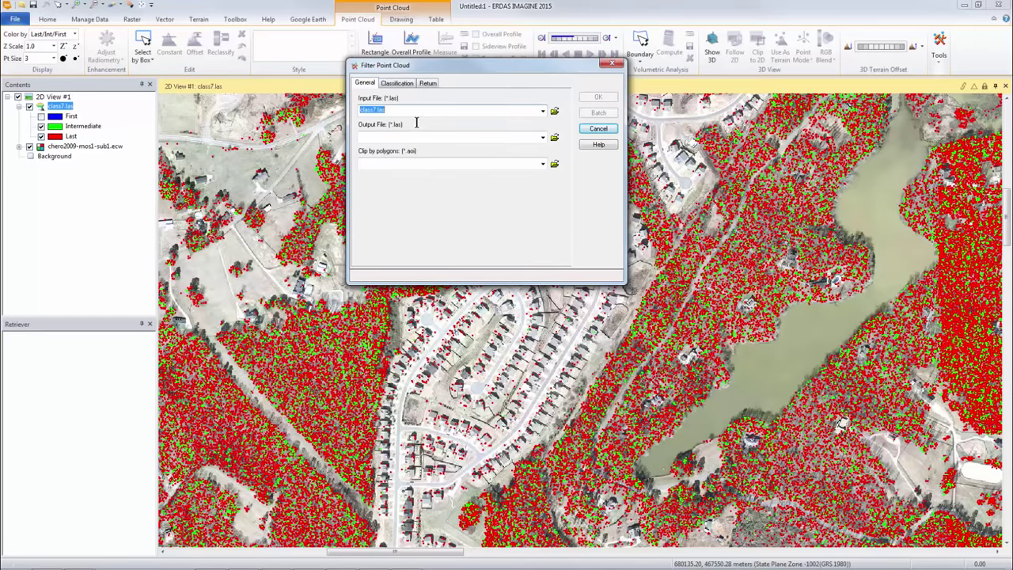
{"action": "left_click", "coordinate": [399, 163]}
{"action": "left_click", "coordinate": [408, 138]}
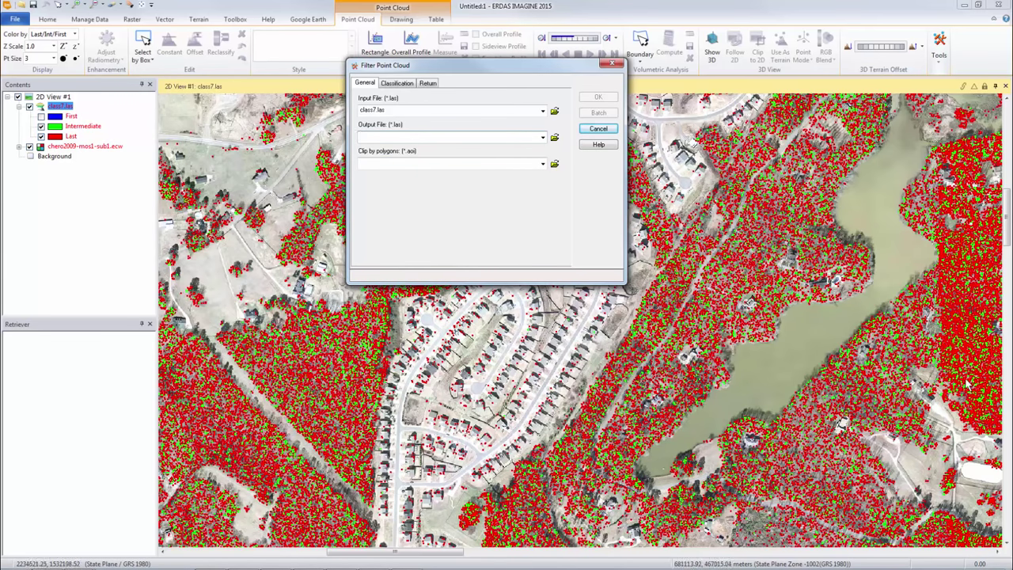
{"action": "left_click", "coordinate": [598, 130]}
Step: Show the First returns again and colour the points by Elevation
{"action": "left_click", "coordinate": [41, 116]}
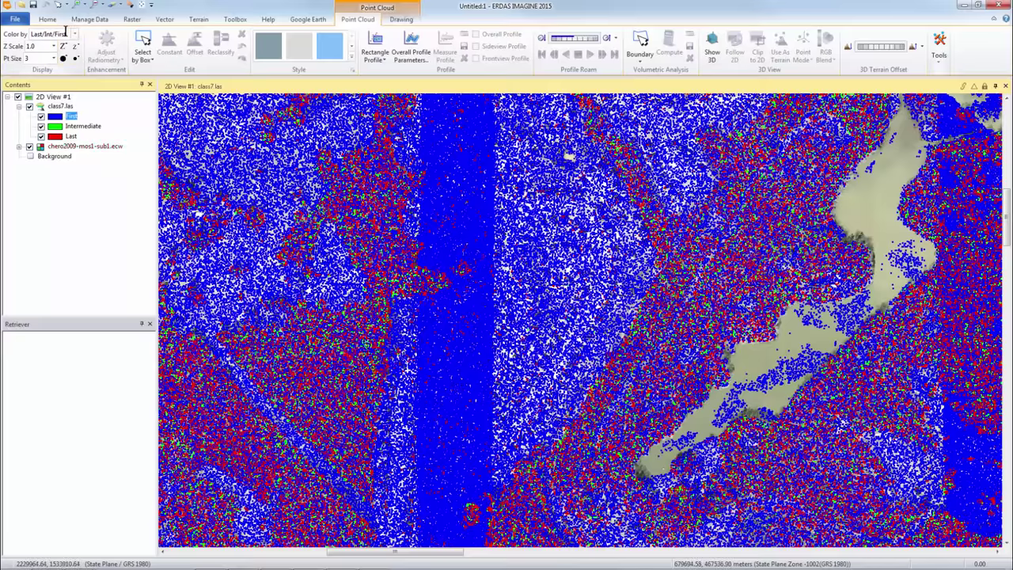
{"action": "left_click", "coordinate": [74, 36]}
{"action": "left_click", "coordinate": [31, 57]}
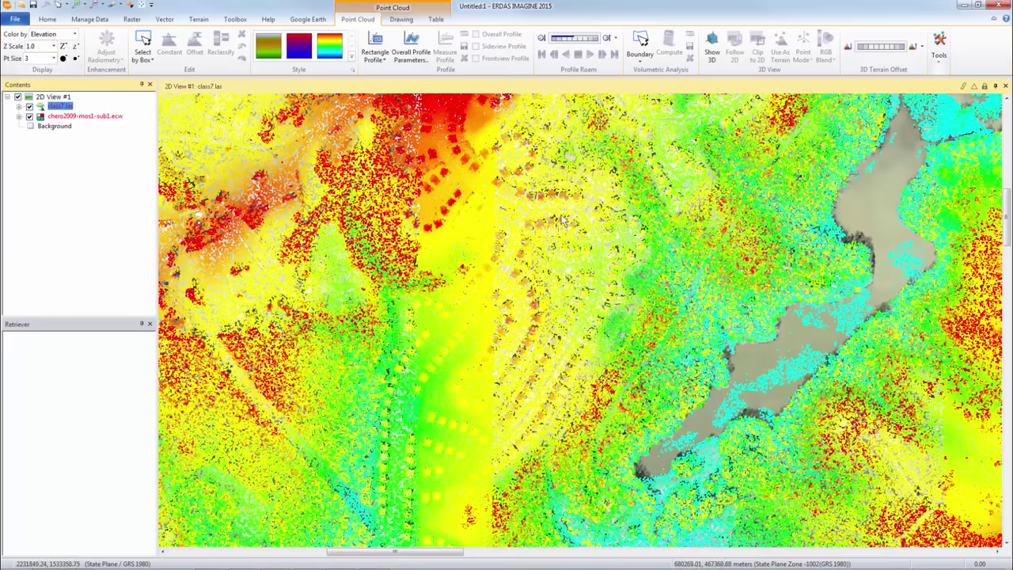
Step: Launch Classify Lidar File for class7.las and bring up its help page
{"action": "left_click", "coordinate": [939, 54]}
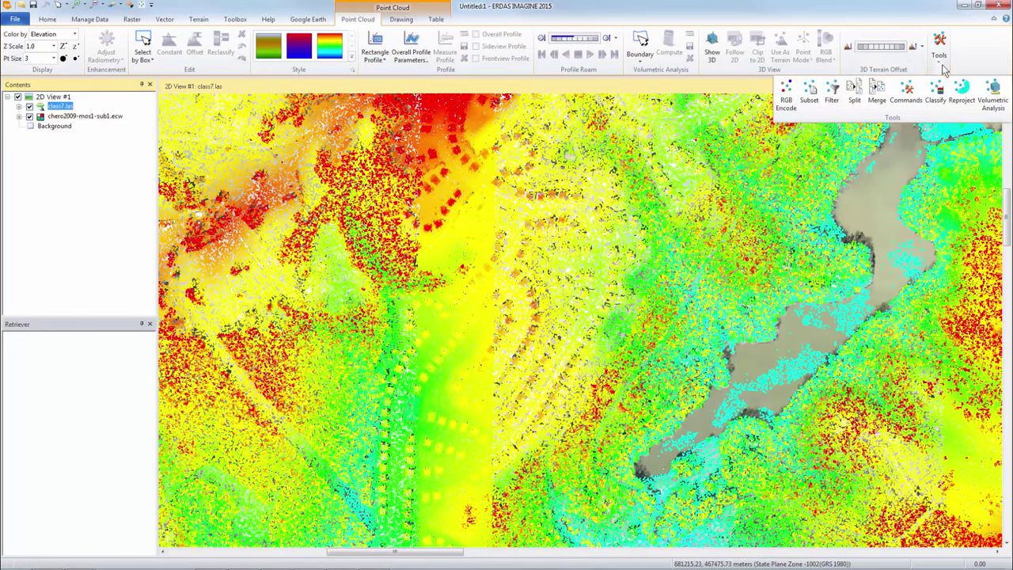
{"action": "left_click", "coordinate": [936, 96]}
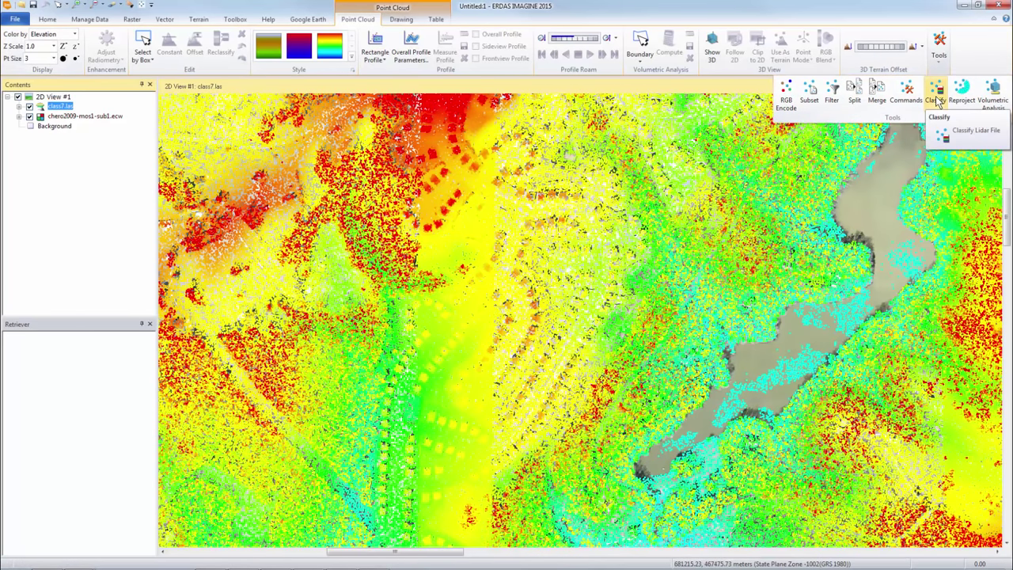
{"action": "left_click", "coordinate": [973, 131]}
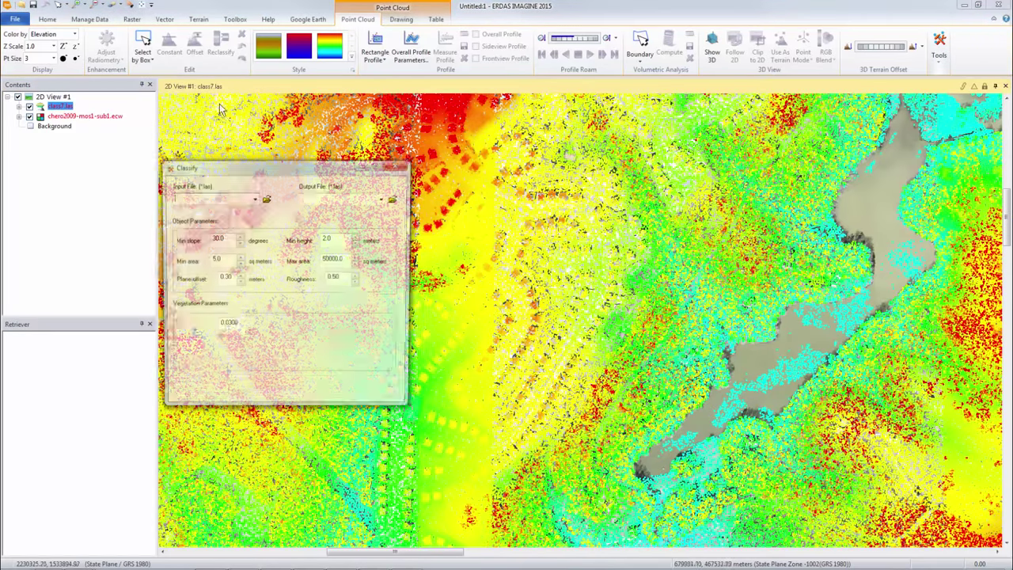
{"action": "left_click_drag", "start_coordinate": [282, 163], "coordinate": [413, 105]}
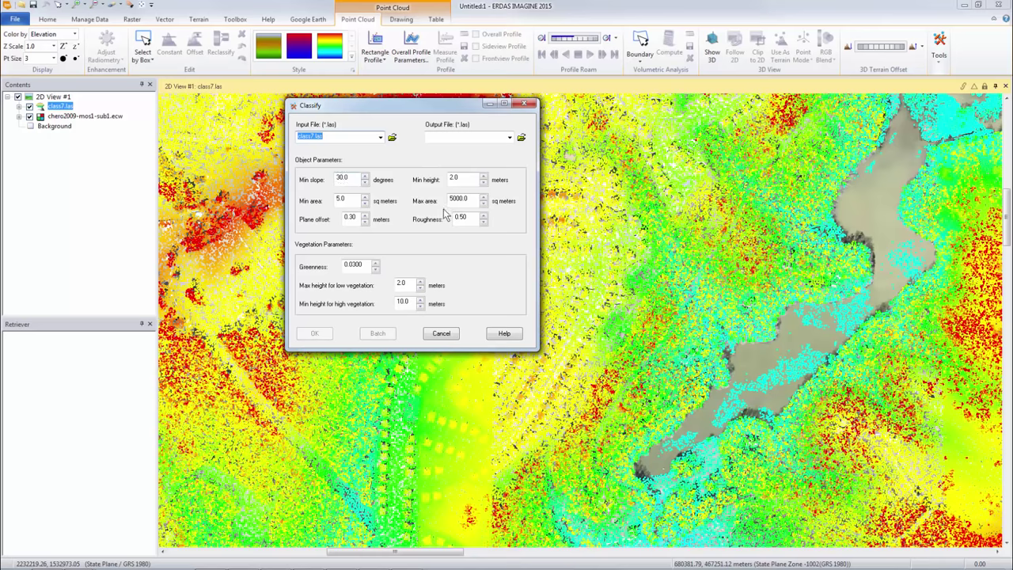
{"action": "left_click", "coordinate": [504, 334]}
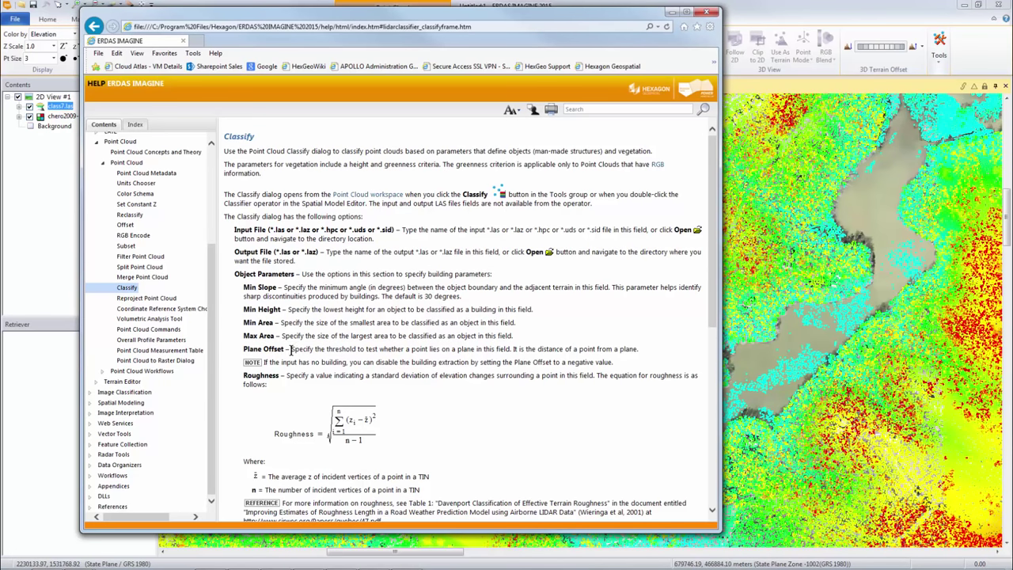
Step: Highlight the Plane Offset and Roughness descriptions in the Classify help, then close the help window
{"action": "left_click_drag", "start_coordinate": [291, 349], "coordinate": [639, 351]}
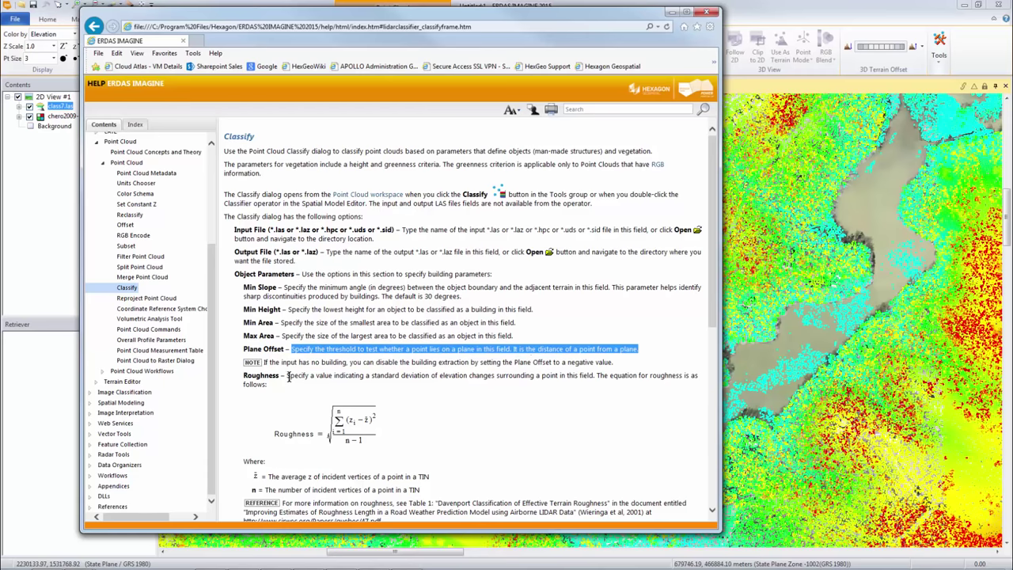
{"action": "left_click_drag", "start_coordinate": [287, 375], "coordinate": [293, 383]}
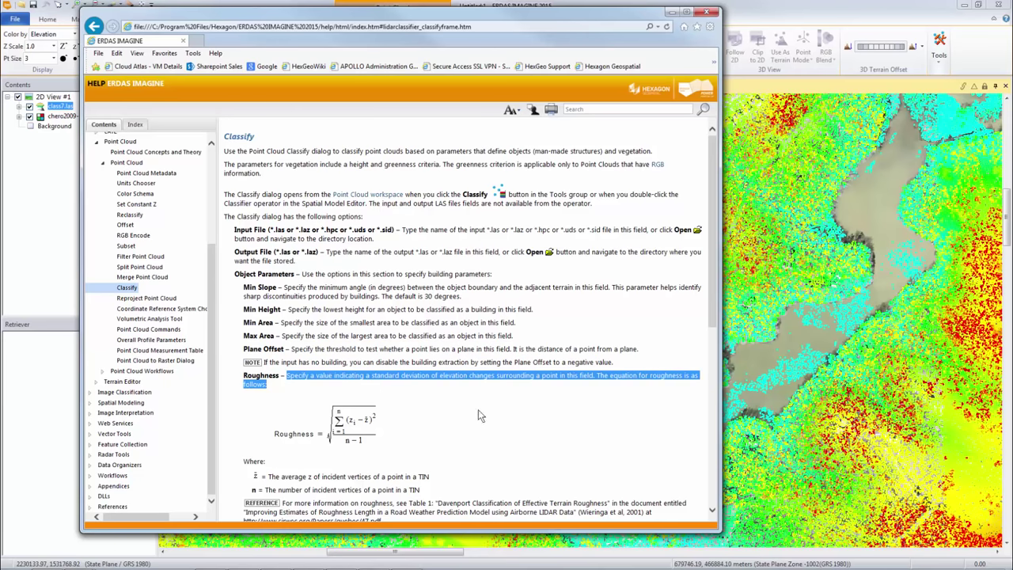
{"action": "left_click", "coordinate": [672, 12]}
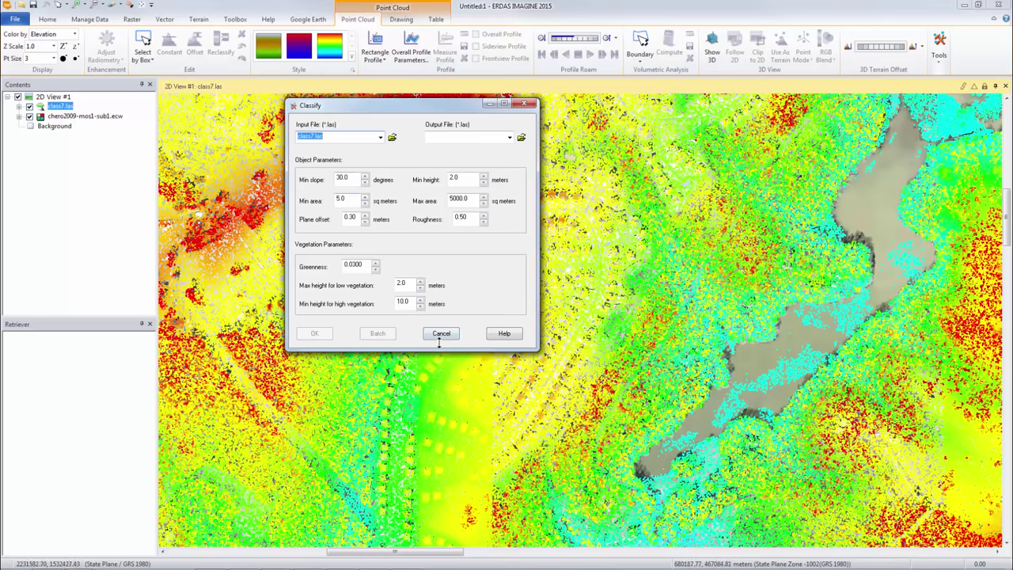
Step: Cancel the Classify dialog without running the classification
{"action": "left_click", "coordinate": [441, 333]}
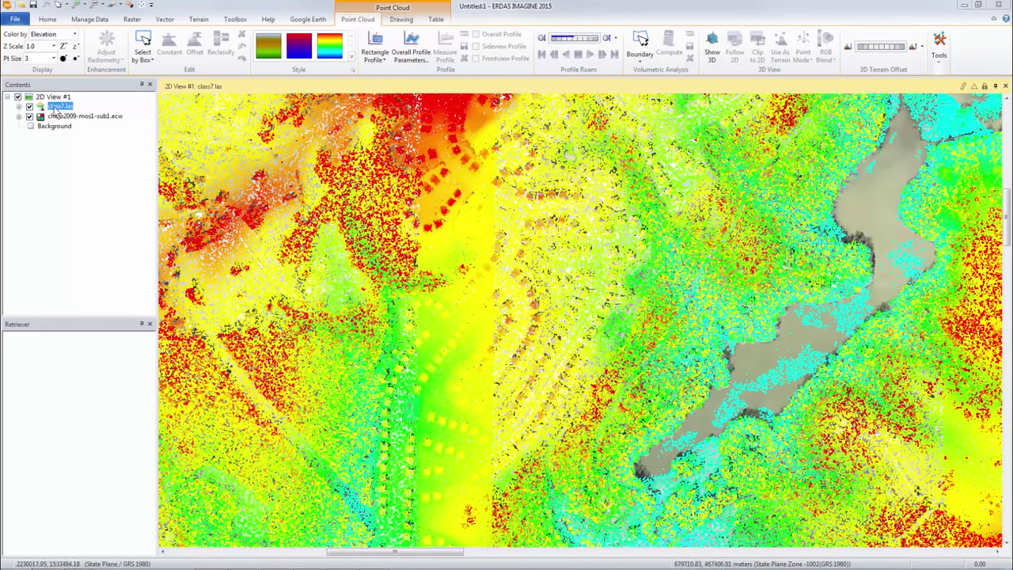
Step: Colour class7.las by Classification, hide the Ground class, and pan to another neighbourhood area
{"action": "left_click", "coordinate": [74, 35]}
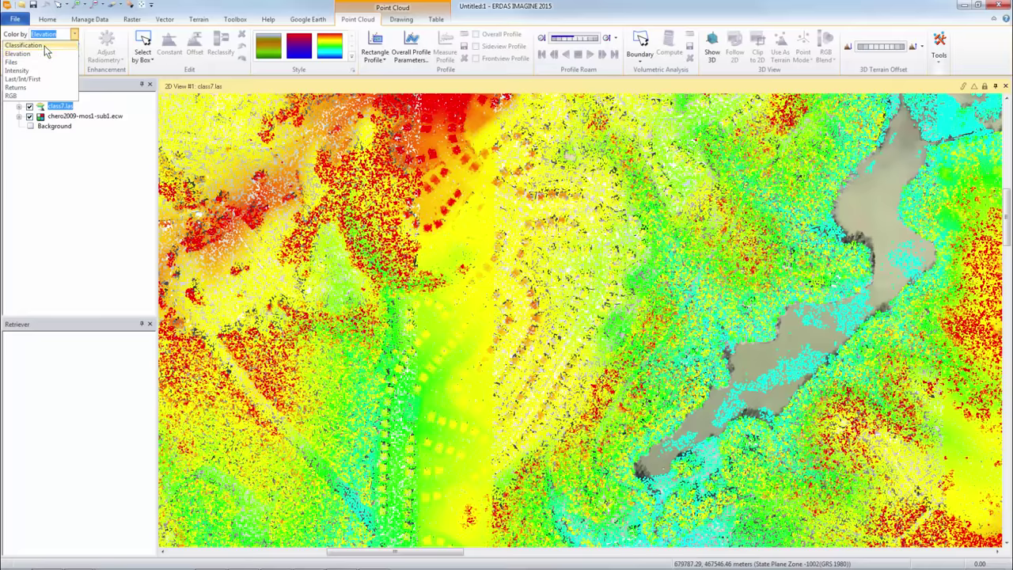
{"action": "left_click", "coordinate": [50, 46]}
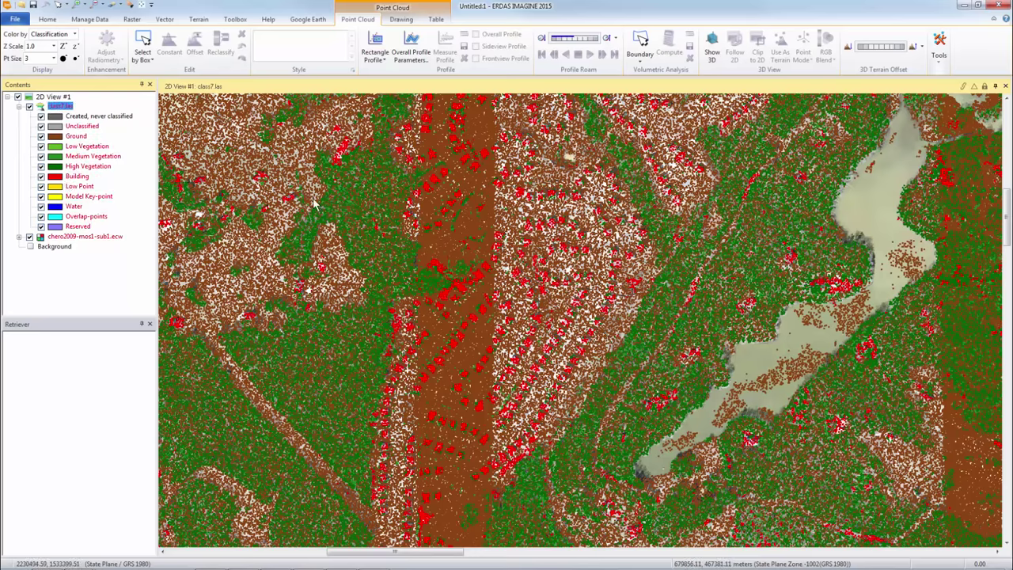
{"action": "left_click", "coordinate": [41, 137]}
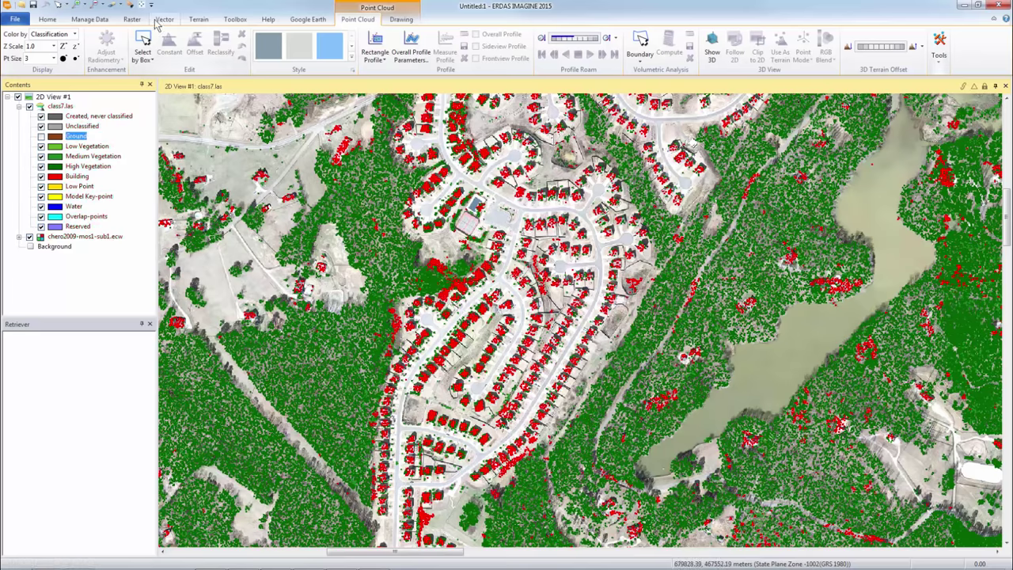
{"action": "left_click", "coordinate": [131, 5]}
{"action": "left_click_drag", "start_coordinate": [460, 399], "coordinate": [492, 324]}
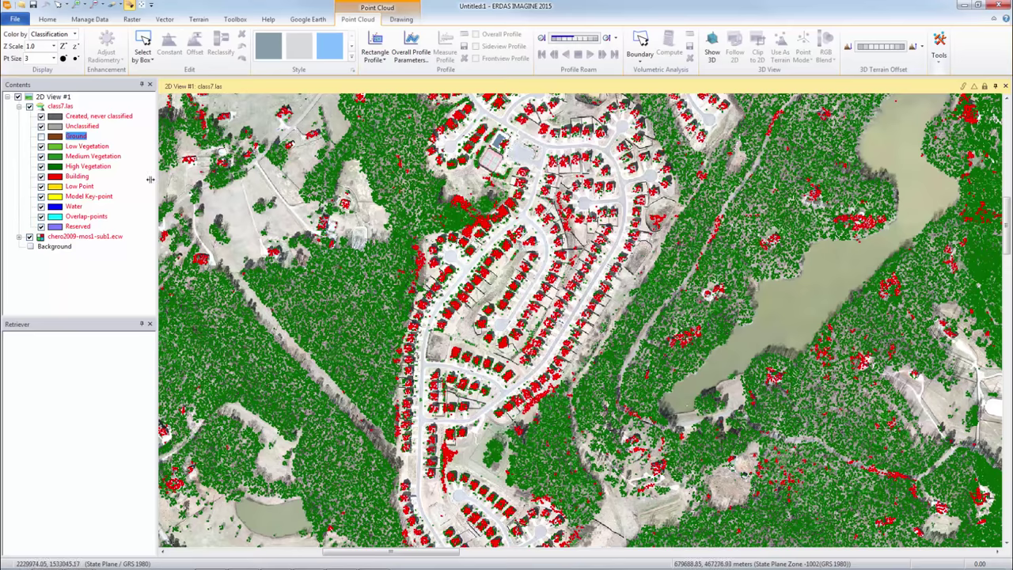
Step: Show Ground again while hiding the Low Vegetation, Medium Vegetation and Building classes
{"action": "left_click", "coordinate": [41, 136]}
{"action": "left_click", "coordinate": [41, 146]}
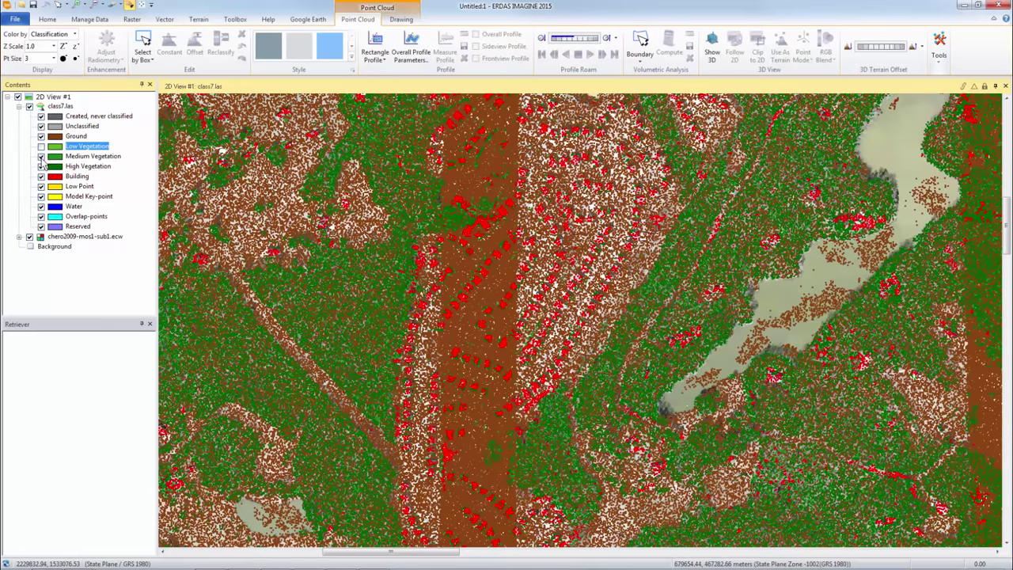
{"action": "left_click", "coordinate": [41, 156]}
{"action": "left_click", "coordinate": [41, 176]}
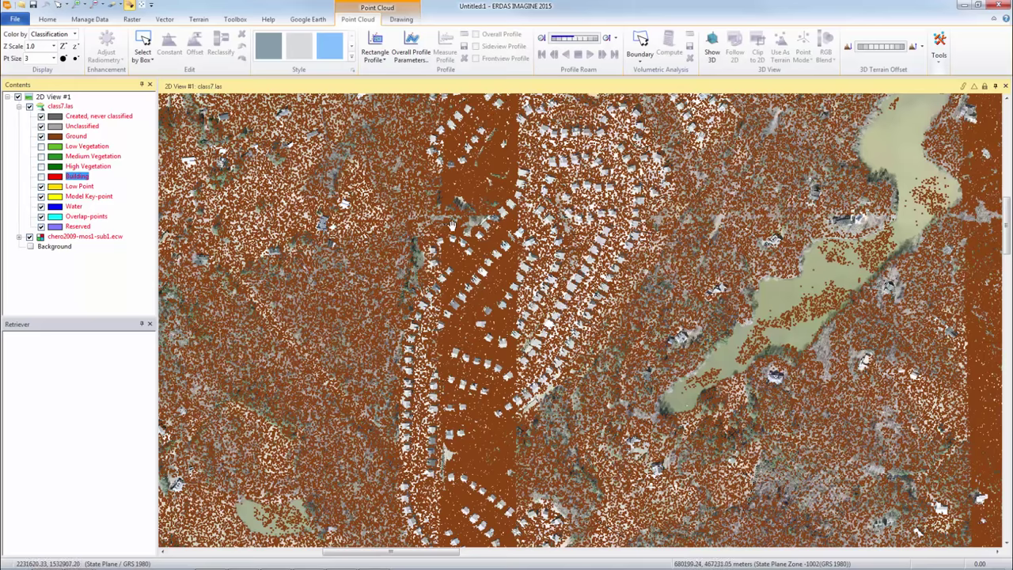
Step: Restore the Low, Medium and High Vegetation classes and the red Building class
{"action": "left_click", "coordinate": [41, 147]}
{"action": "left_click", "coordinate": [42, 155]}
{"action": "left_click", "coordinate": [41, 166]}
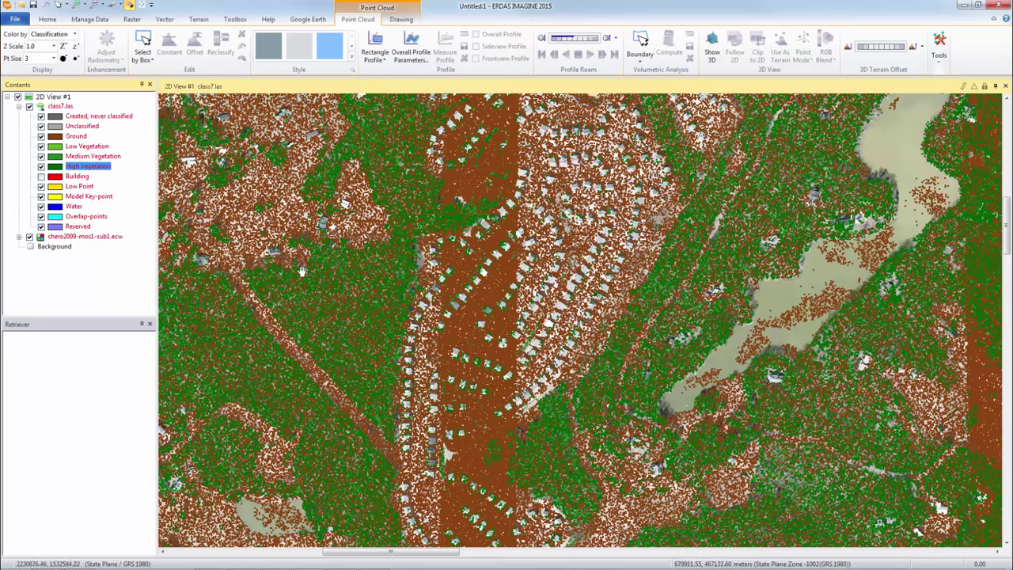
{"action": "left_click", "coordinate": [41, 177]}
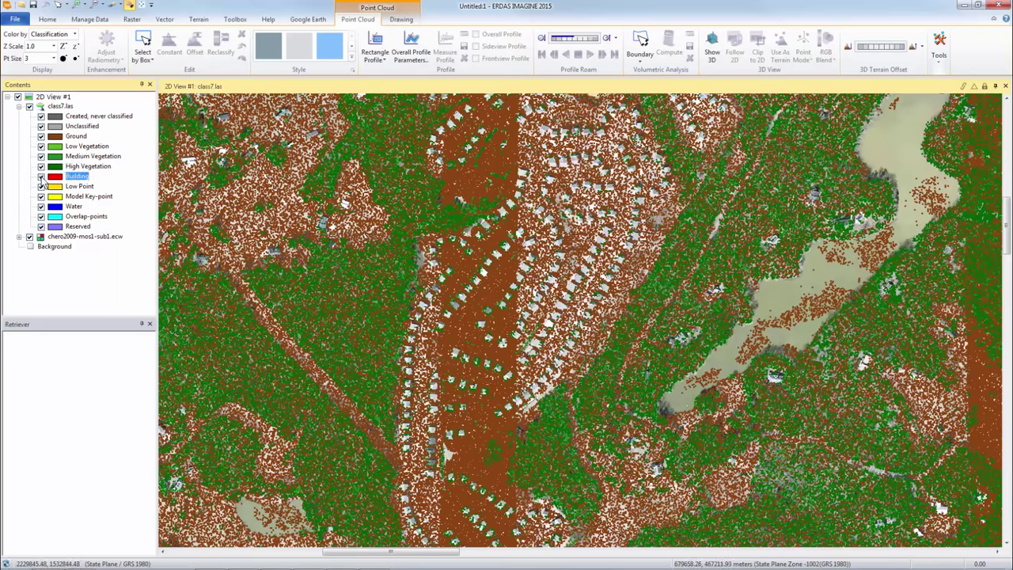
{"action": "left_click", "coordinate": [41, 177]}
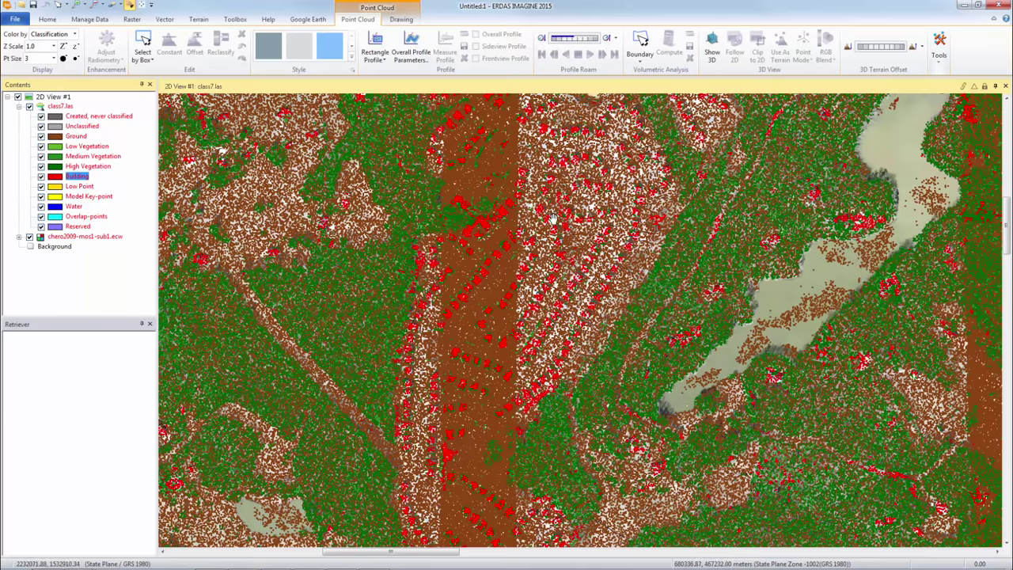
Step: Draw a polyline profile across the buildings, then play and stop Profile Roam along it
{"action": "left_click", "coordinate": [384, 64]}
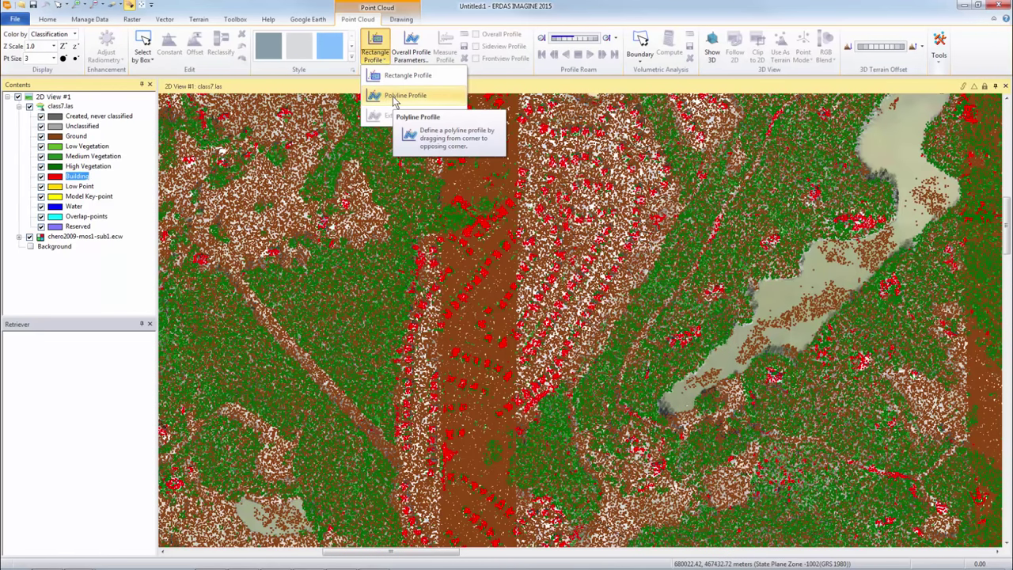
{"action": "left_click", "coordinate": [396, 96]}
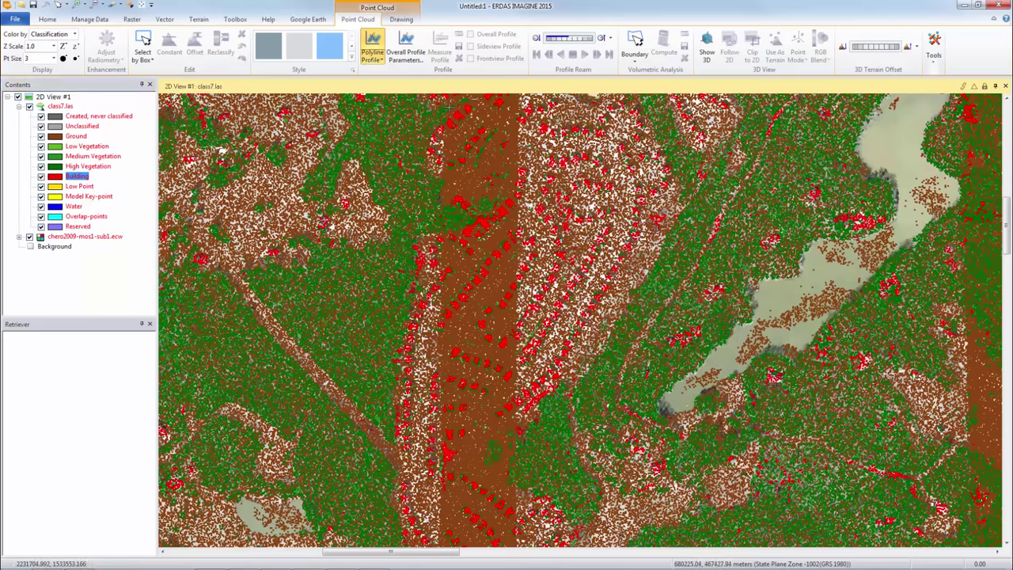
{"action": "left_click", "coordinate": [475, 101]}
{"action": "double_click", "coordinate": [407, 155]}
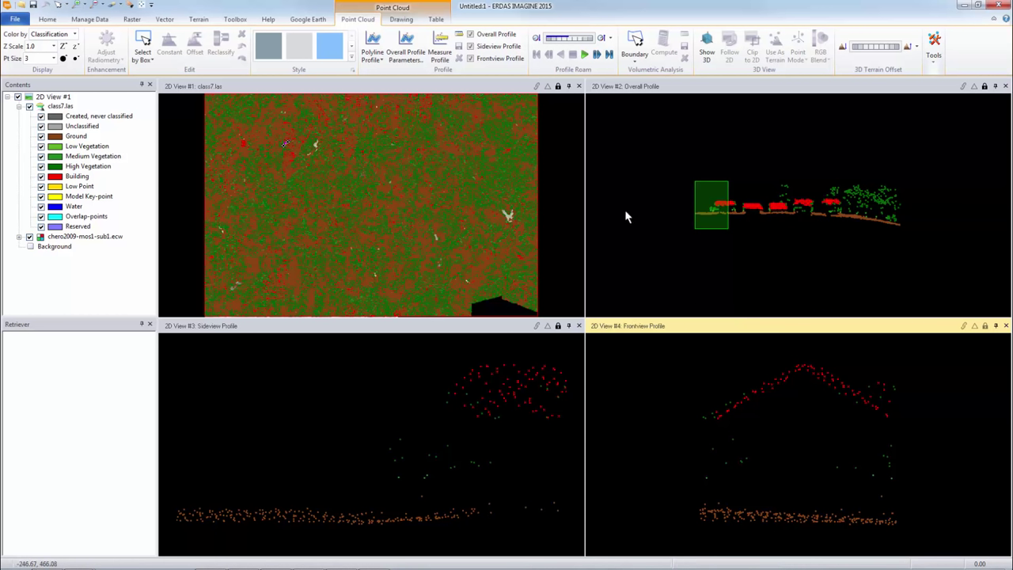
{"action": "left_click", "coordinate": [584, 54]}
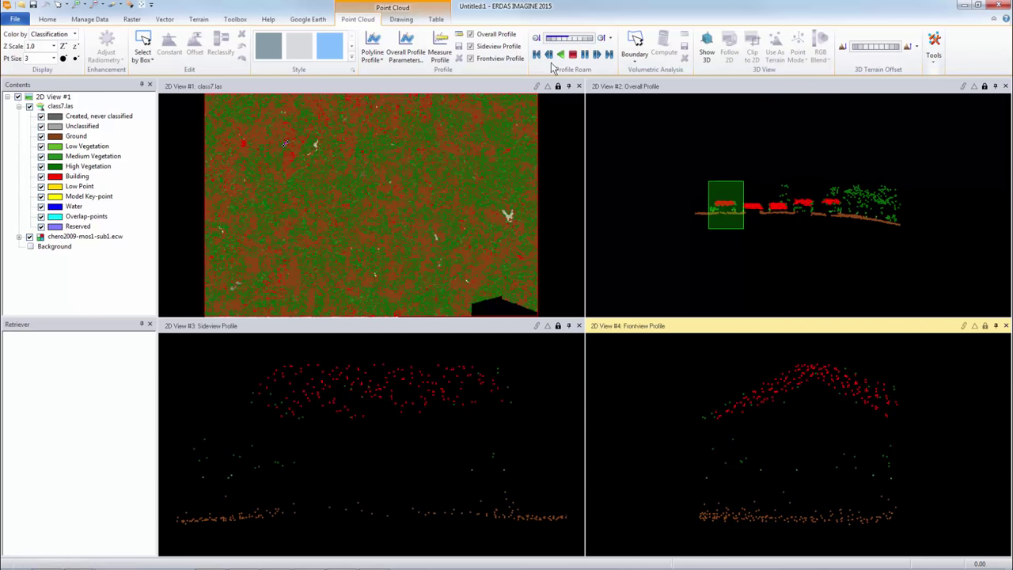
{"action": "left_click", "coordinate": [584, 54]}
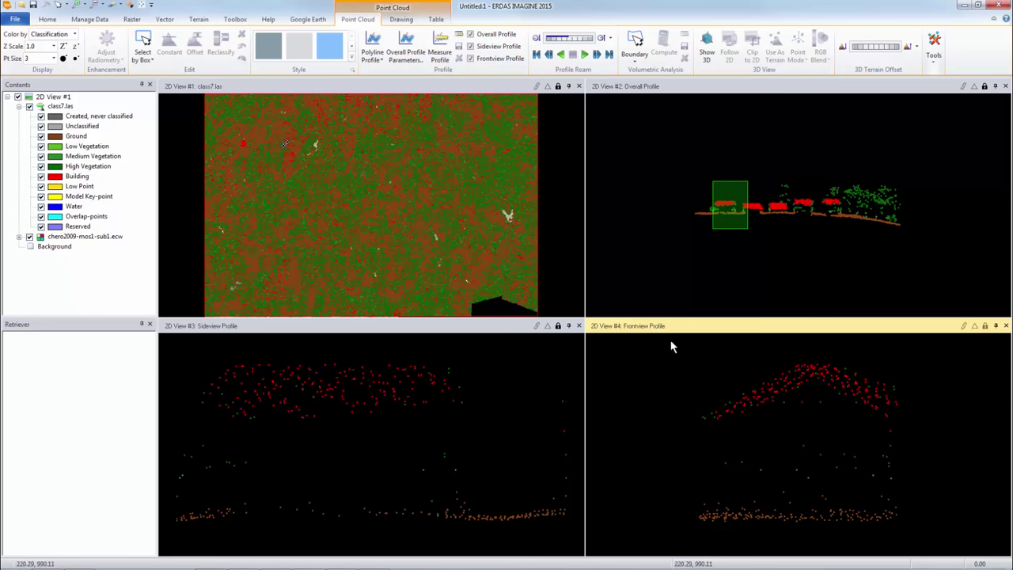
Step: Close the side, front and overall profile views and switch back to Rectangle Profile
{"action": "left_click", "coordinate": [578, 326]}
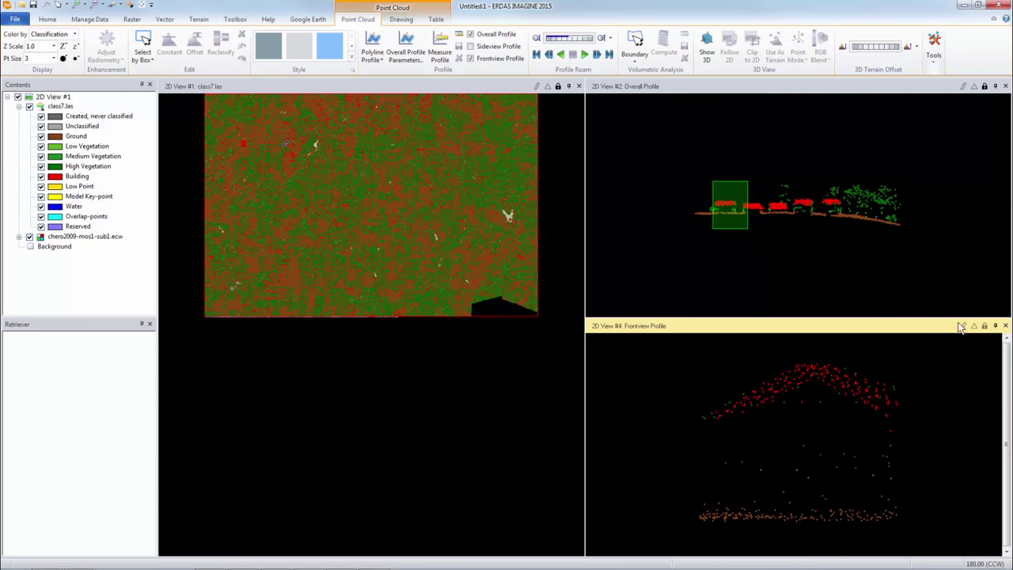
{"action": "left_click", "coordinate": [1006, 326]}
{"action": "left_click", "coordinate": [1005, 85]}
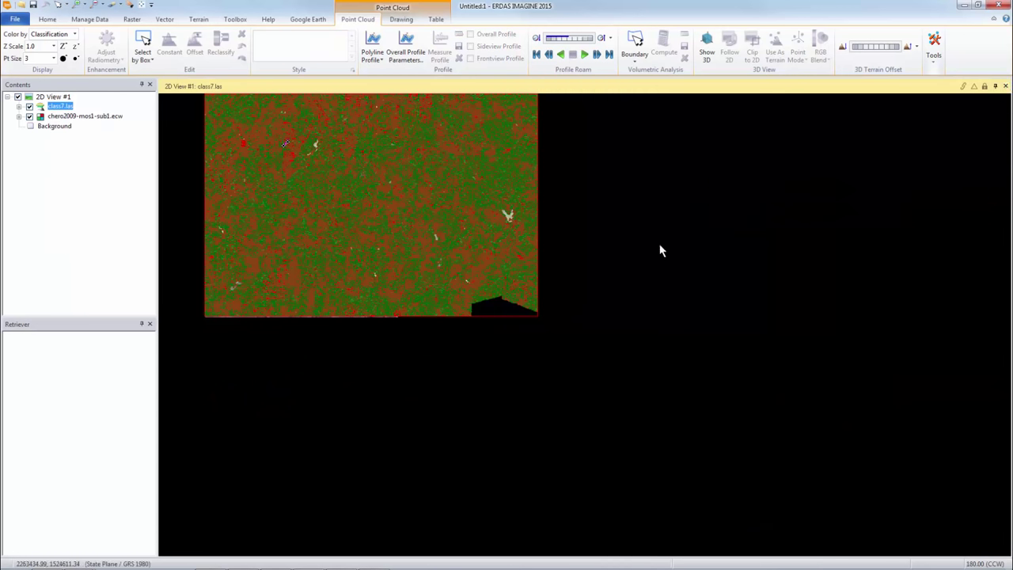
{"action": "left_click", "coordinate": [381, 61]}
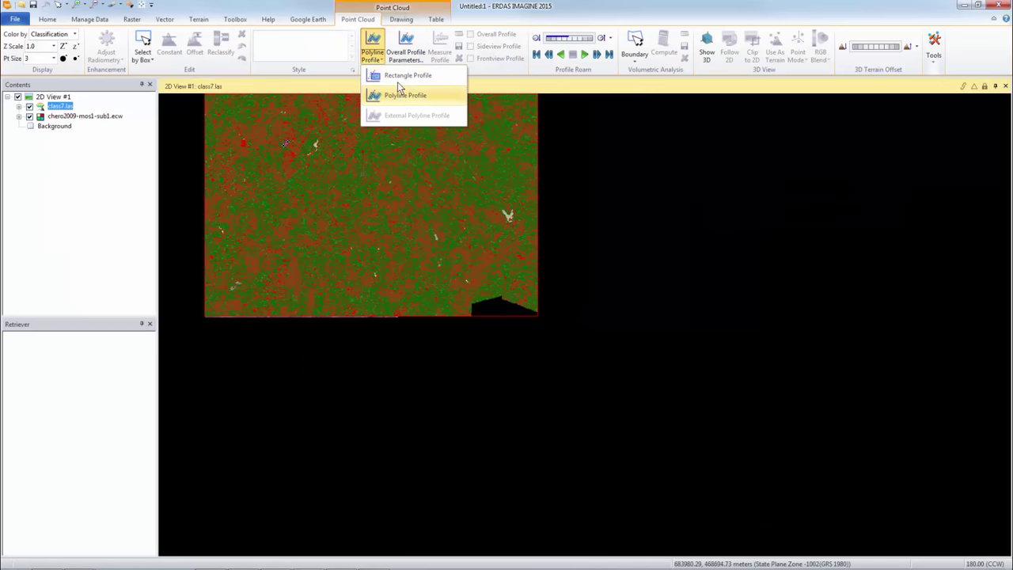
{"action": "left_click", "coordinate": [397, 79]}
Step: Zoom and pan onto the rows of red building points, then select class7.las
{"action": "scroll", "coordinate": [287, 150], "scroll_direction": "up", "scroll_amount": 5}
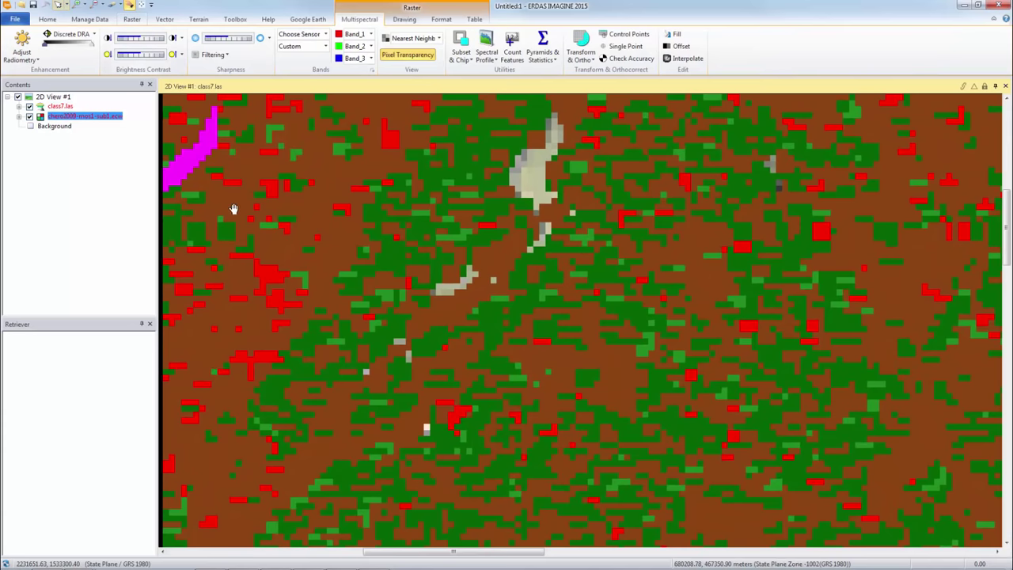
{"action": "left_click_drag", "start_coordinate": [315, 243], "coordinate": [550, 216]}
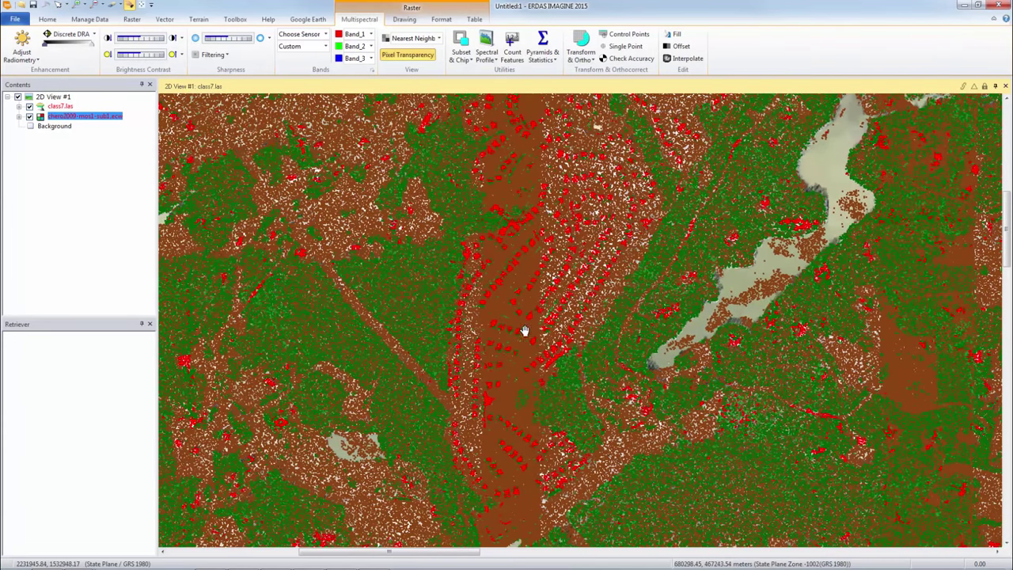
{"action": "scroll", "coordinate": [524, 330], "scroll_direction": "up", "scroll_amount": 3}
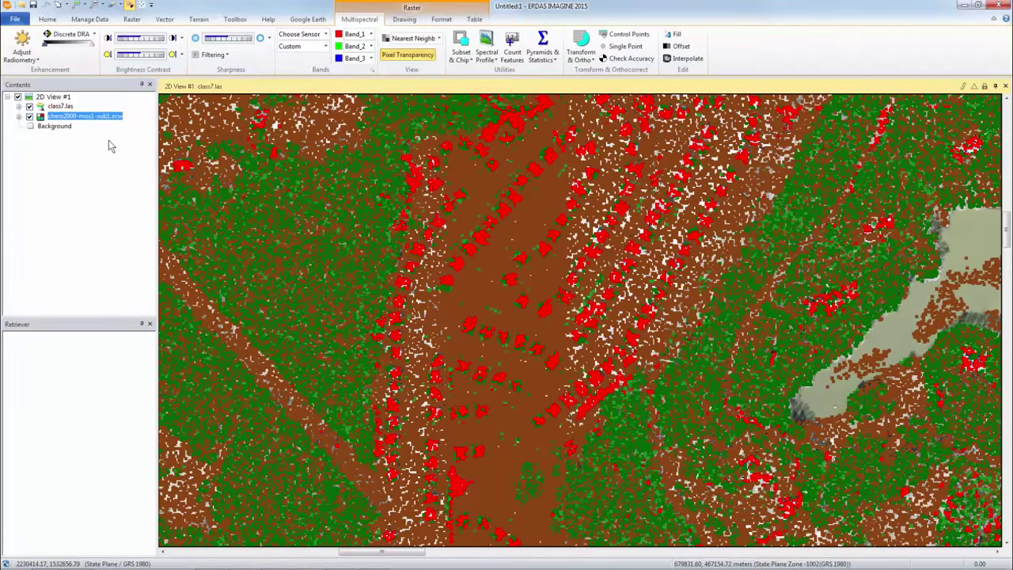
{"action": "left_click", "coordinate": [56, 107]}
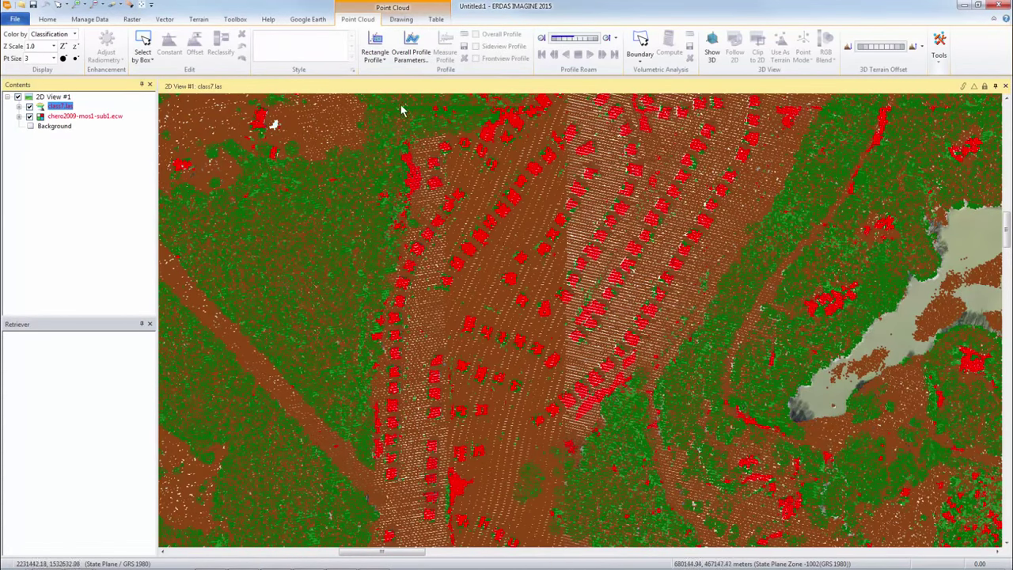
{"action": "left_click", "coordinate": [378, 56]}
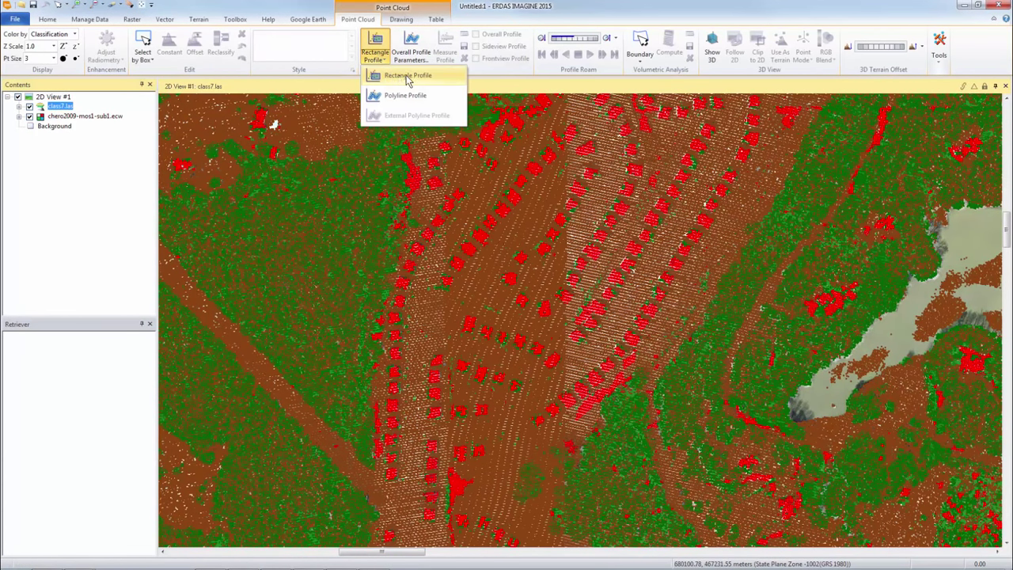
Step: Draw a rectangle profile box over a house, zoom in, and rotate it to align with the house
{"action": "left_click", "coordinate": [407, 76]}
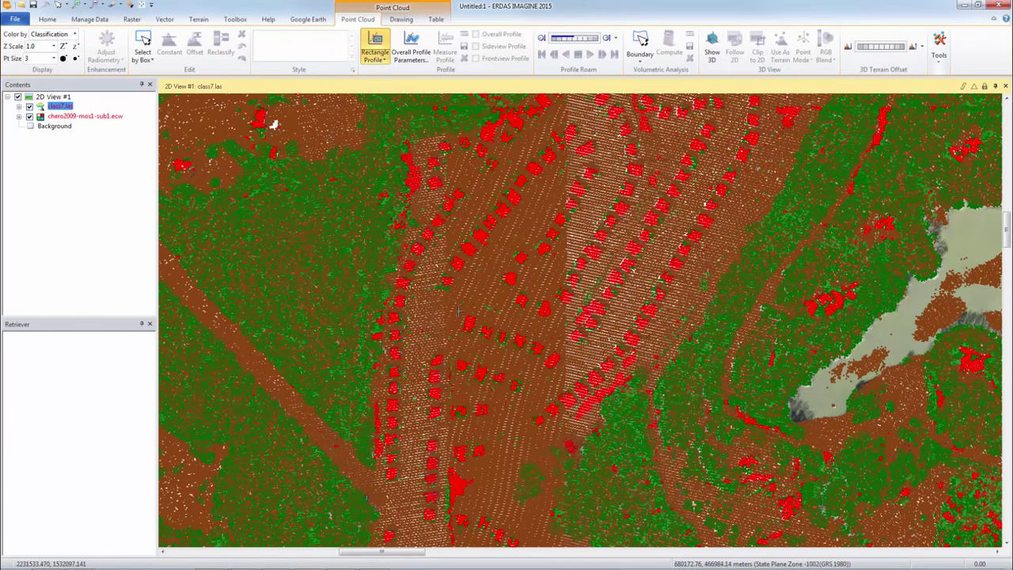
{"action": "left_click_drag", "start_coordinate": [459, 311], "coordinate": [479, 334]}
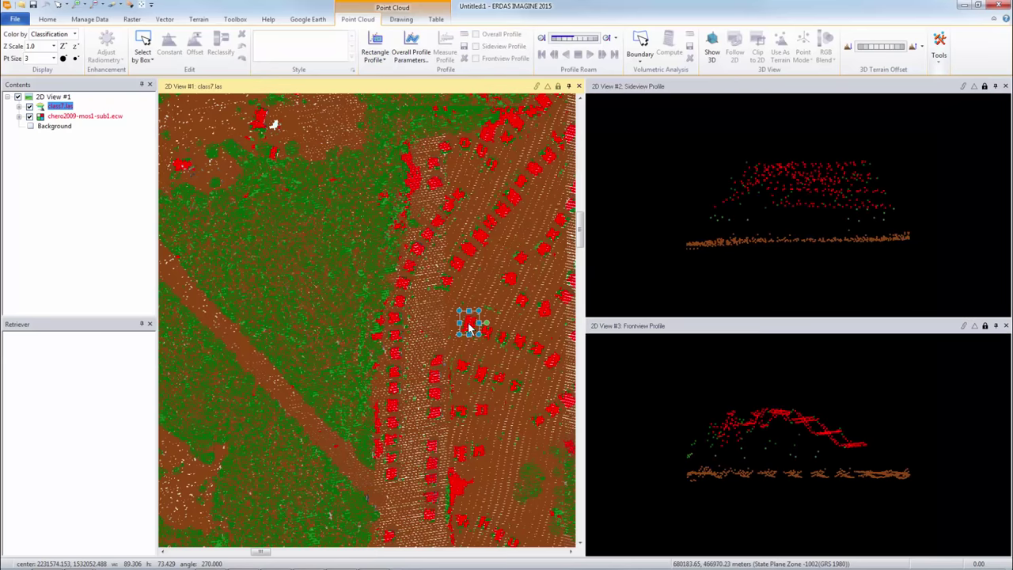
{"action": "scroll", "coordinate": [467, 329], "scroll_direction": "up", "scroll_amount": 5}
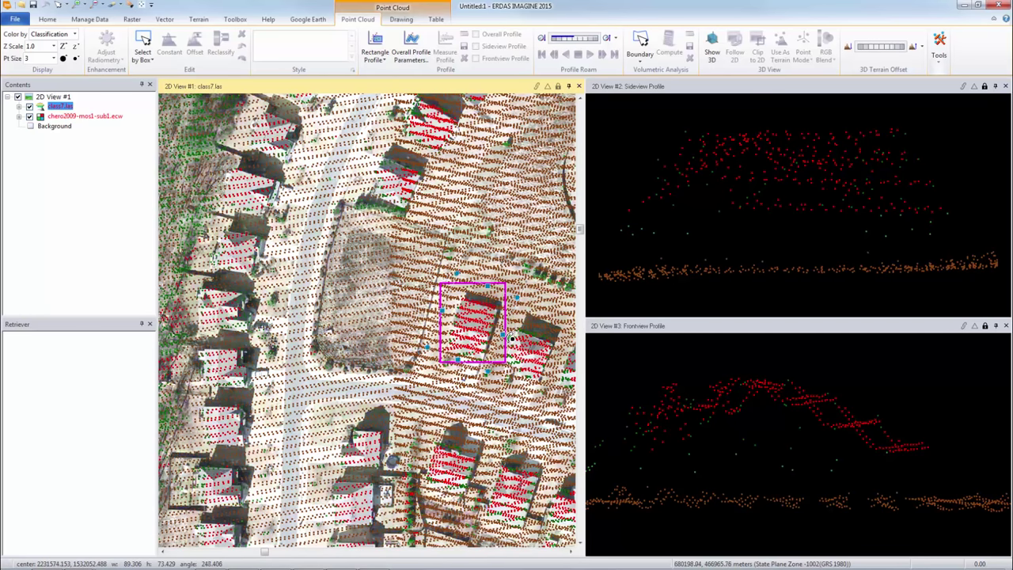
{"action": "left_click_drag", "start_coordinate": [512, 338], "coordinate": [511, 332]}
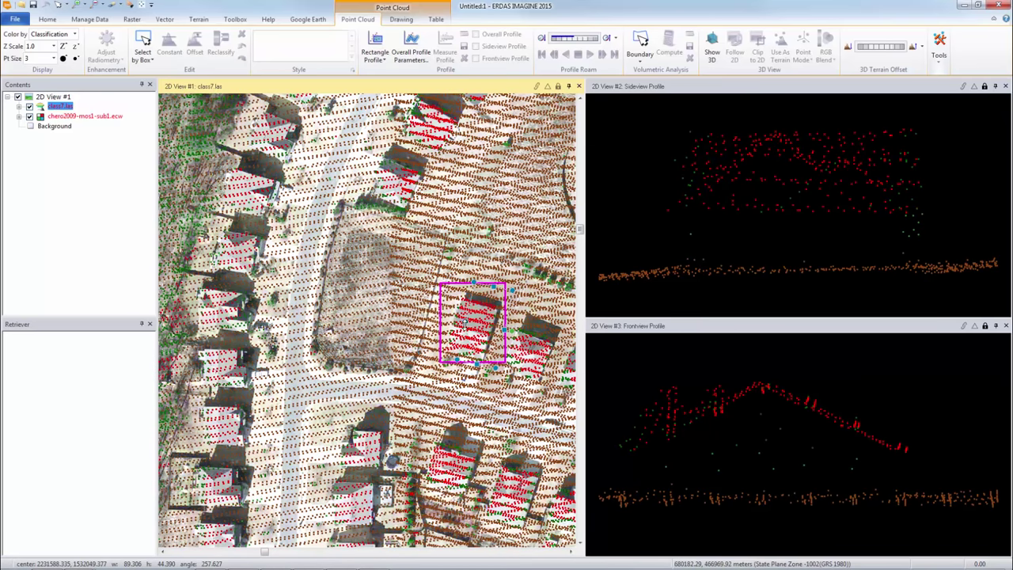
{"action": "left_click_drag", "start_coordinate": [473, 285], "coordinate": [473, 282]}
Step: Fit the box around the roof, then shift the profile onto the neighbouring house's gabled roof
{"action": "left_click_drag", "start_coordinate": [503, 329], "coordinate": [494, 324]}
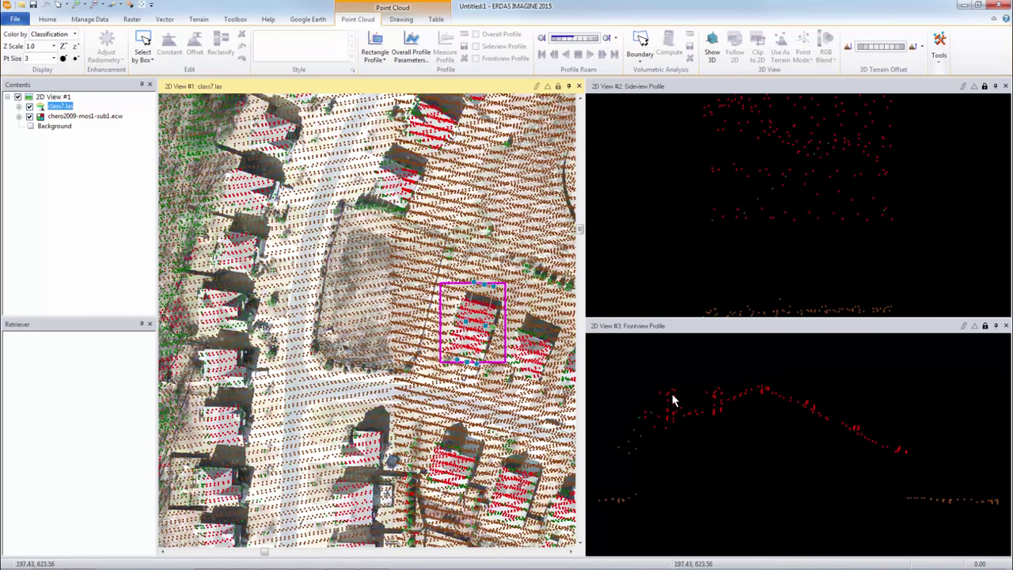
{"action": "left_click", "coordinate": [895, 476]}
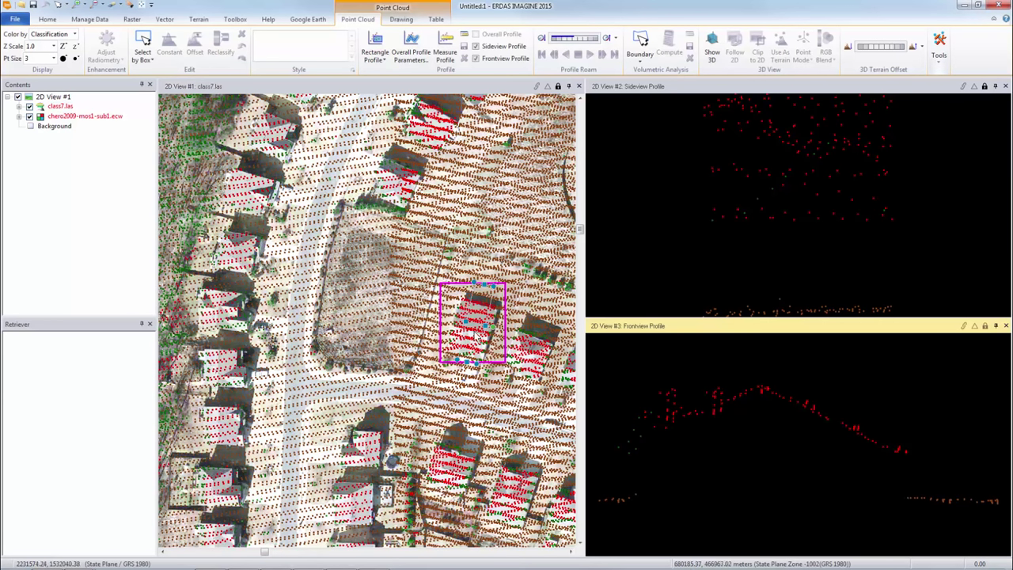
{"action": "left_click", "coordinate": [474, 336]}
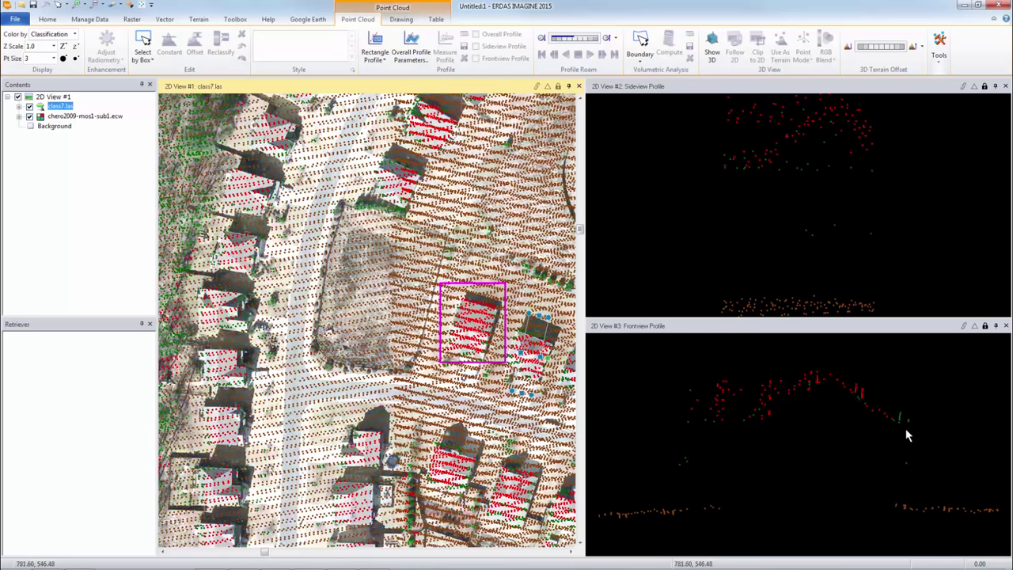
Step: Close the side and front profile views and clear all layers from the 2D View
{"action": "left_click", "coordinate": [1005, 85]}
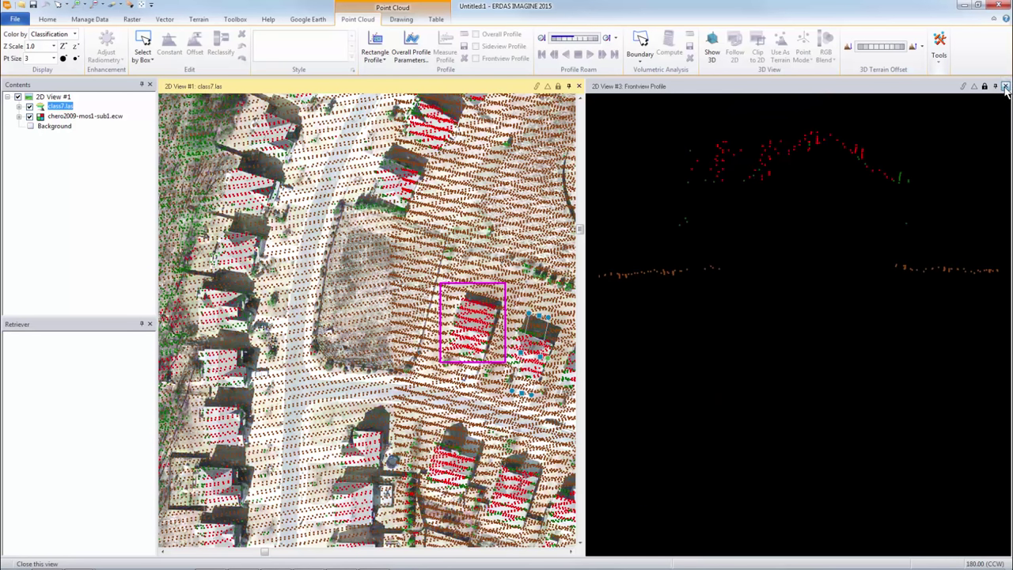
{"action": "left_click", "coordinate": [1005, 85]}
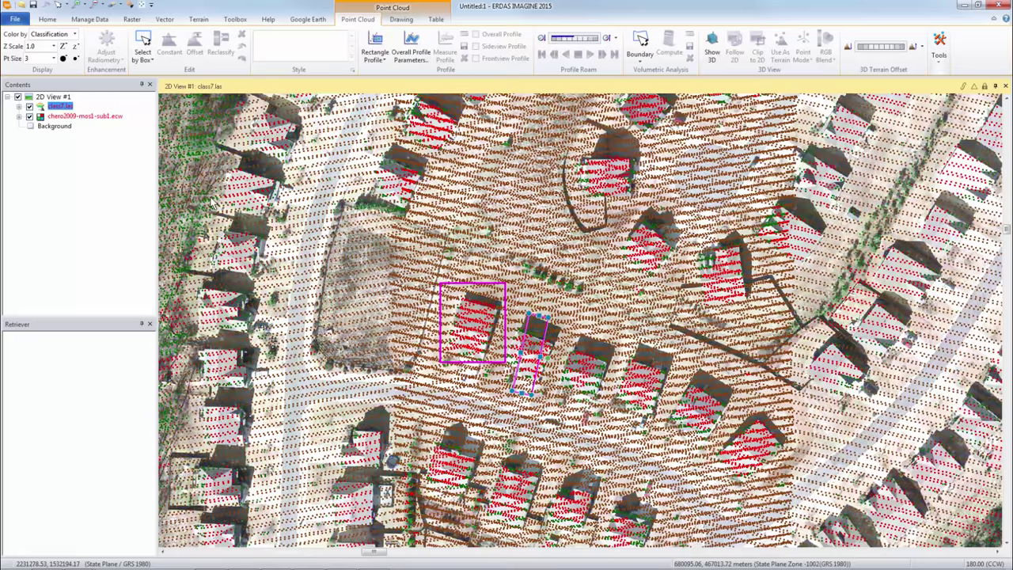
{"action": "left_click", "coordinate": [114, 5]}
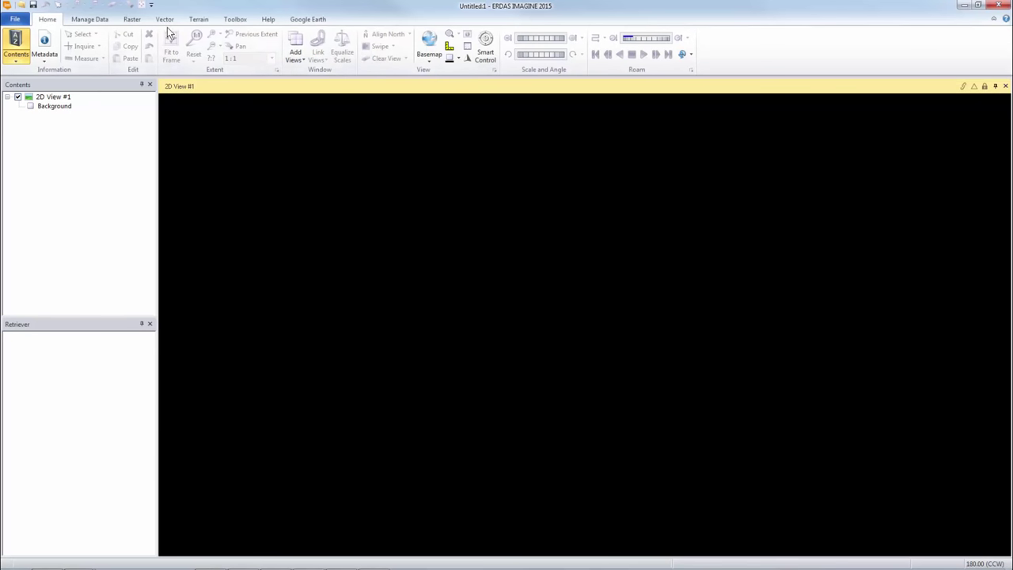
Step: Look over the Terrain RGB Encoder's output file and RGB source image fields
{"action": "left_click", "coordinate": [202, 22]}
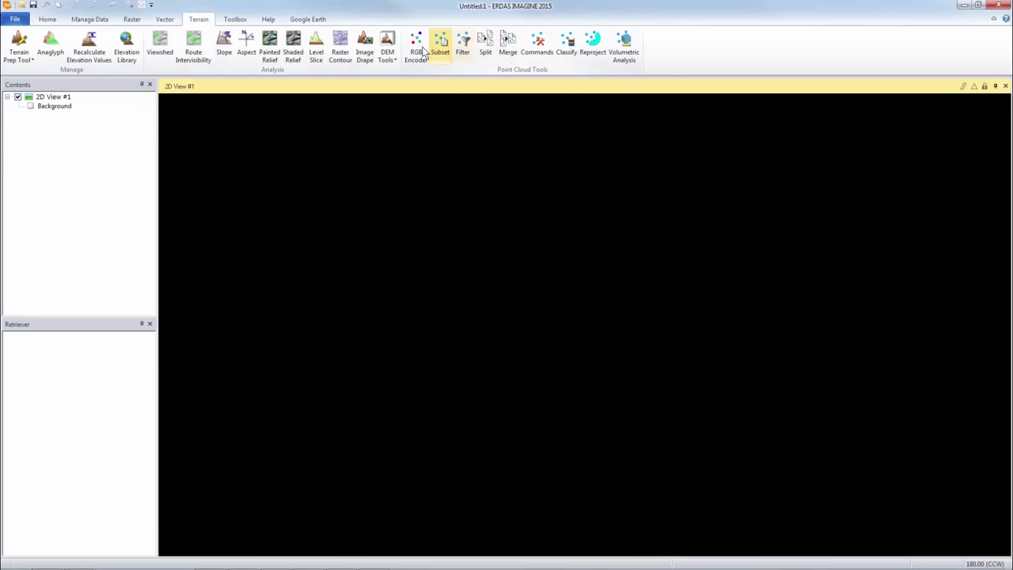
{"action": "left_click", "coordinate": [416, 47]}
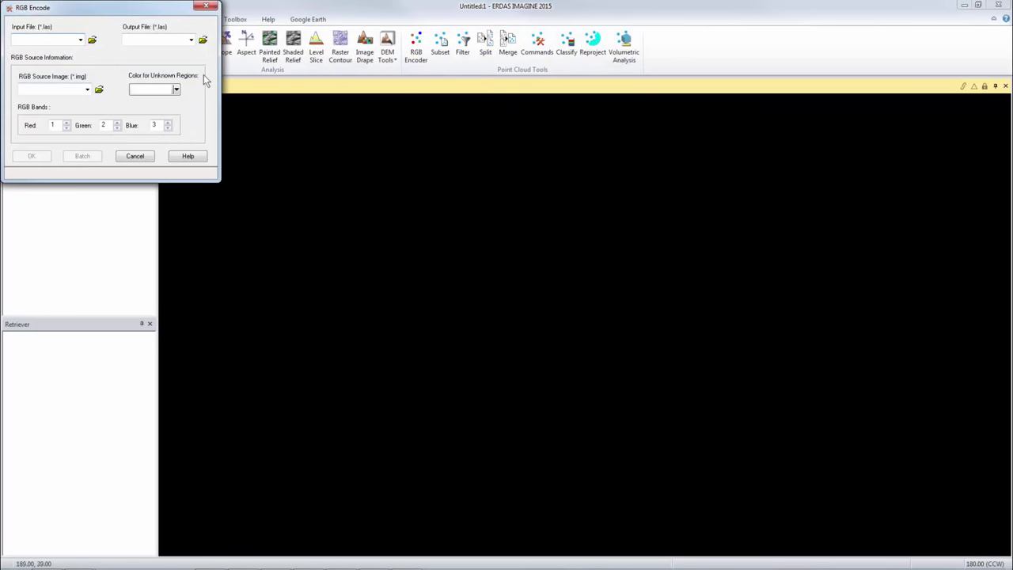
{"action": "left_click_drag", "start_coordinate": [141, 14], "coordinate": [428, 118]}
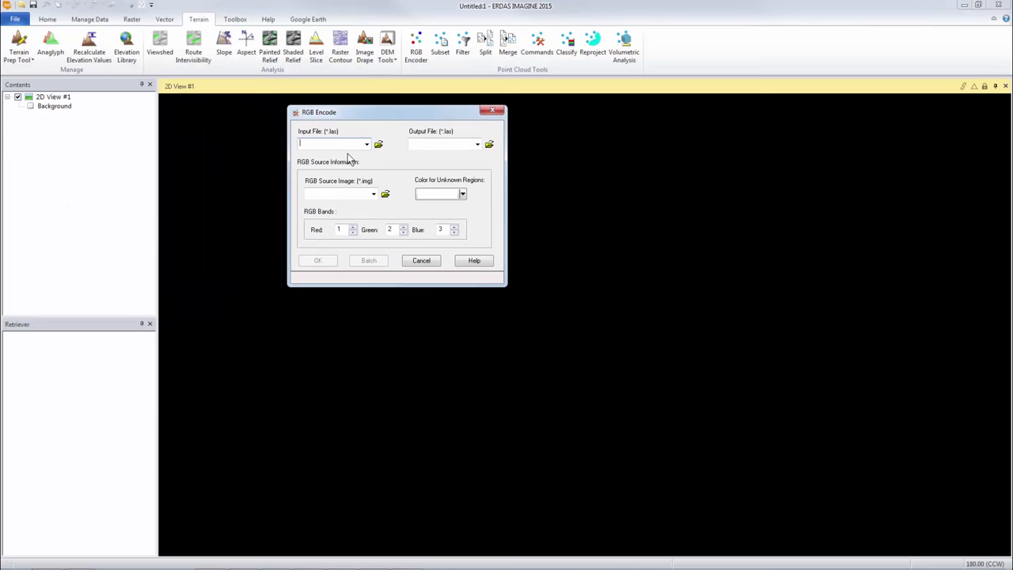
{"action": "left_click", "coordinate": [417, 145]}
{"action": "left_click", "coordinate": [350, 194]}
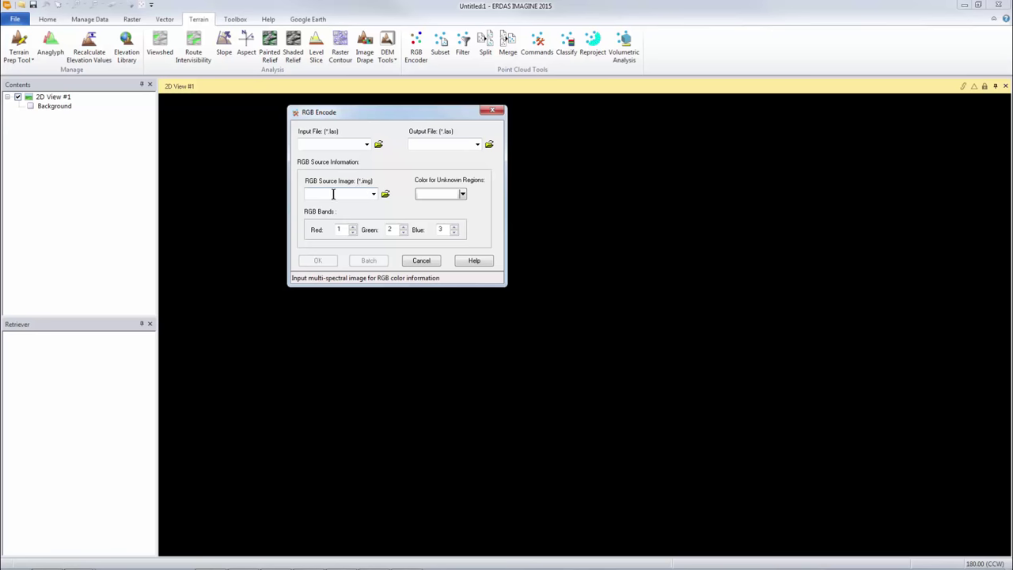
Step: Cancel the RGB Encoder, load class7-rgb.las to view its RGB colours, then clear it
{"action": "left_click", "coordinate": [414, 262]}
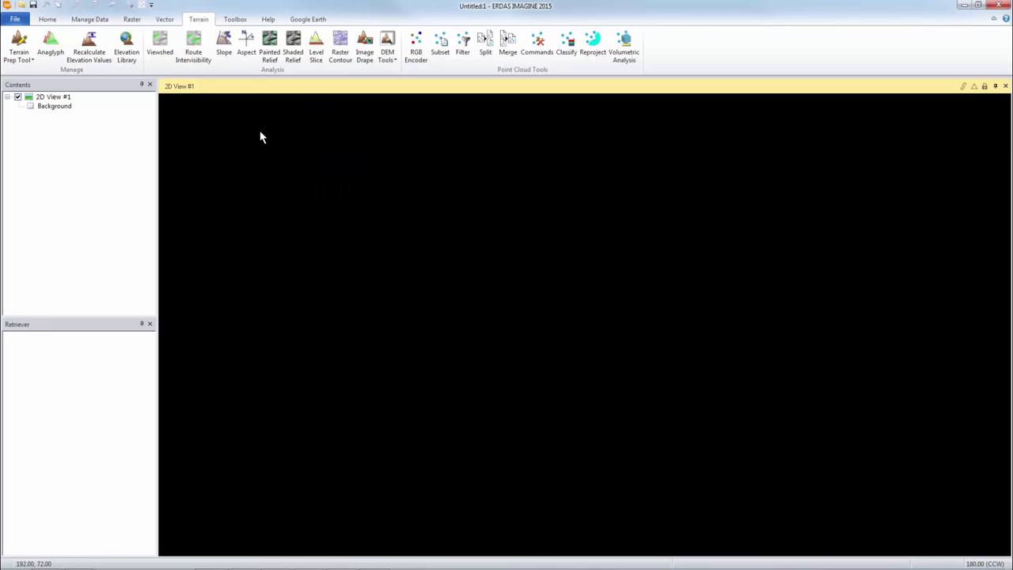
{"action": "right_click", "coordinate": [261, 133]}
{"action": "left_click", "coordinate": [307, 200]}
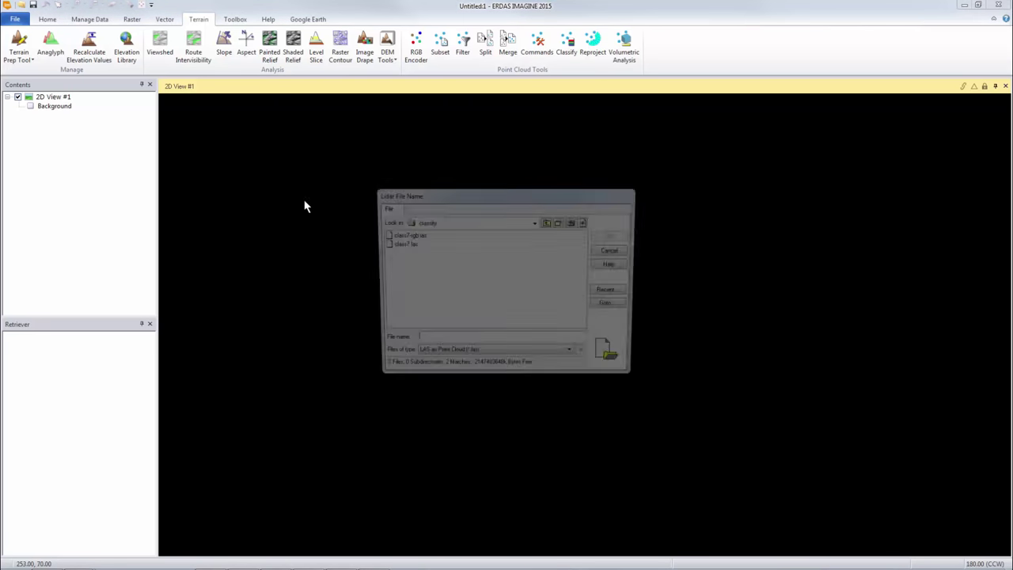
{"action": "left_click", "coordinate": [614, 236]}
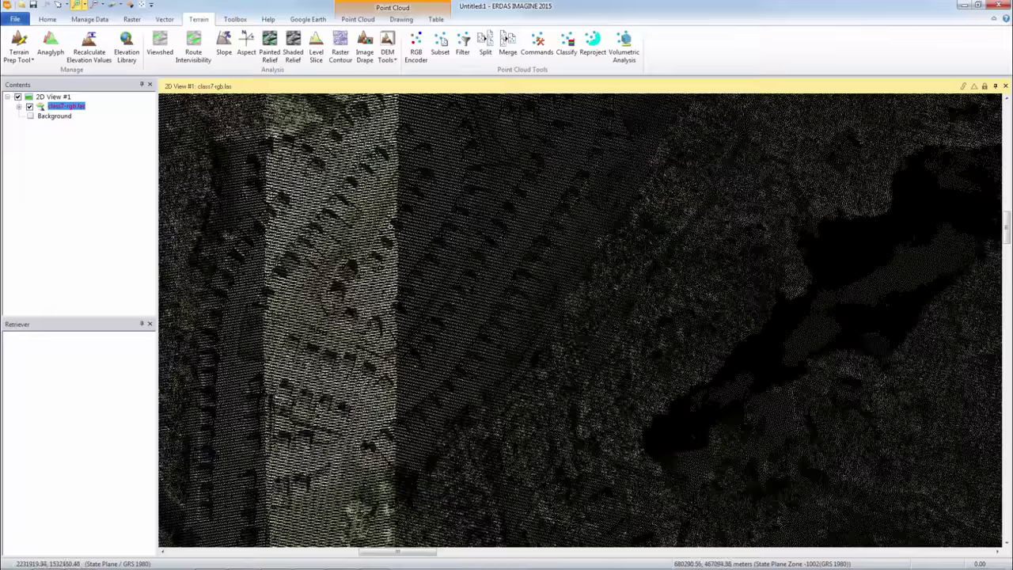
{"action": "left_click", "coordinate": [366, 17]}
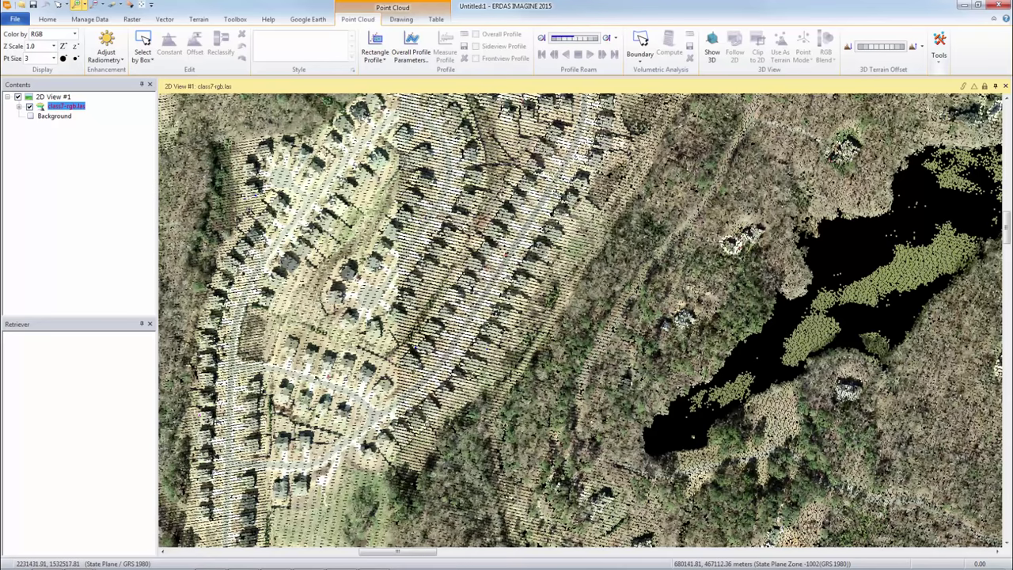
{"action": "left_click", "coordinate": [103, 6]}
Step: Load class7-rgb.hpc as a Hexagon Point Cloud layer and box-zoom onto the subdivision by the pond
{"action": "right_click", "coordinate": [218, 121]}
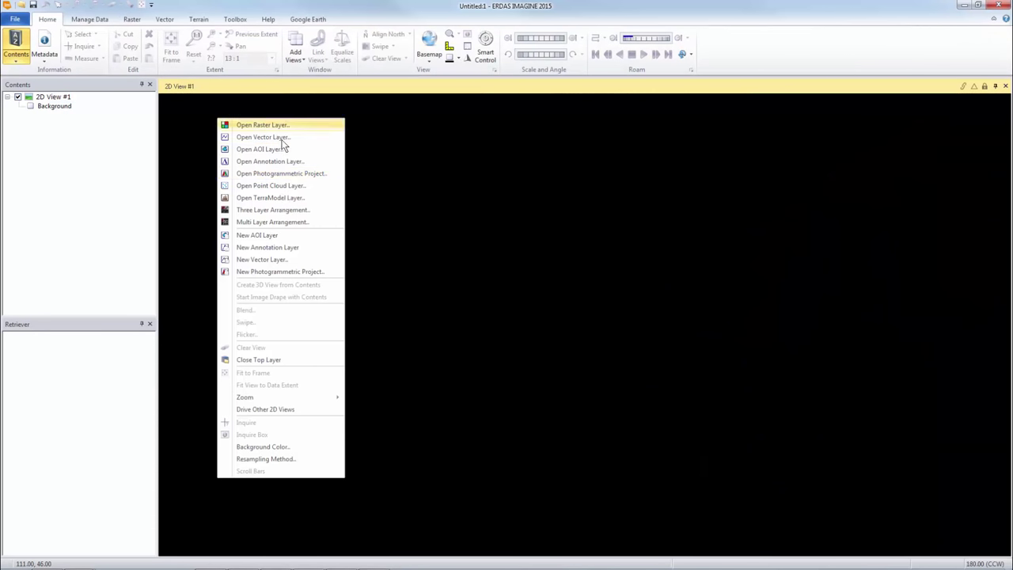
{"action": "left_click", "coordinate": [273, 187]}
{"action": "left_click", "coordinate": [475, 357]}
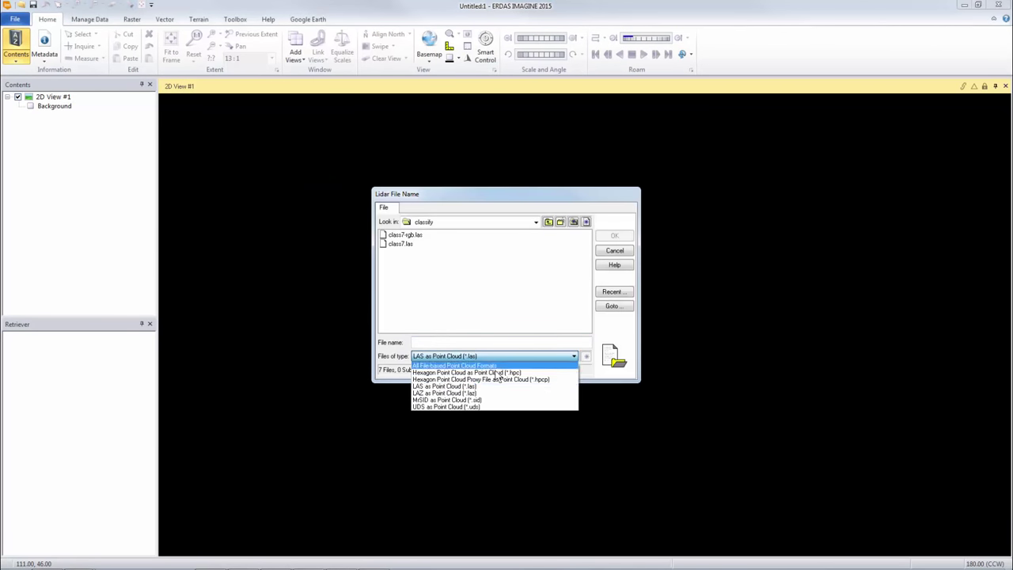
{"action": "left_click", "coordinate": [491, 372]}
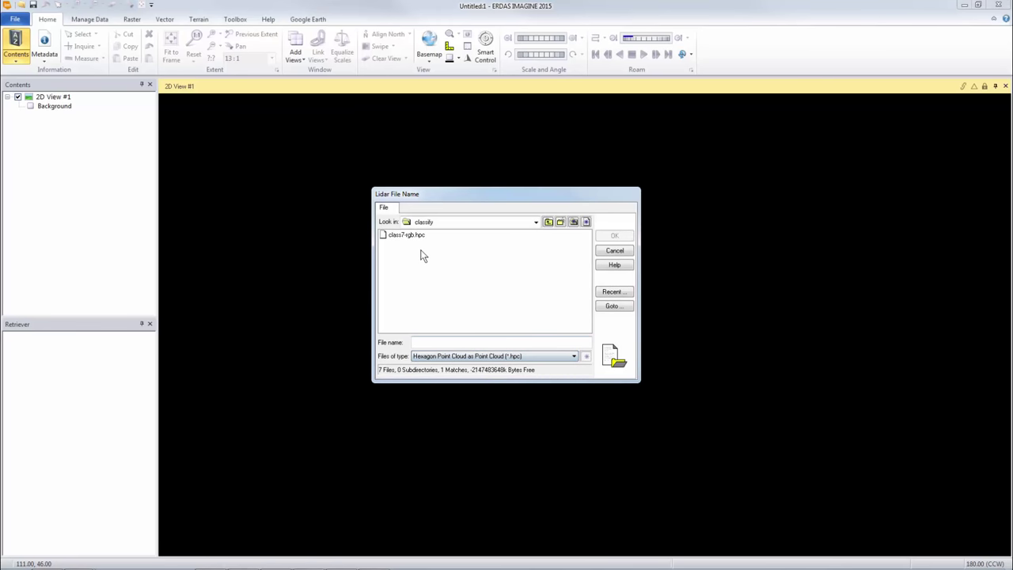
{"action": "left_click", "coordinate": [415, 237]}
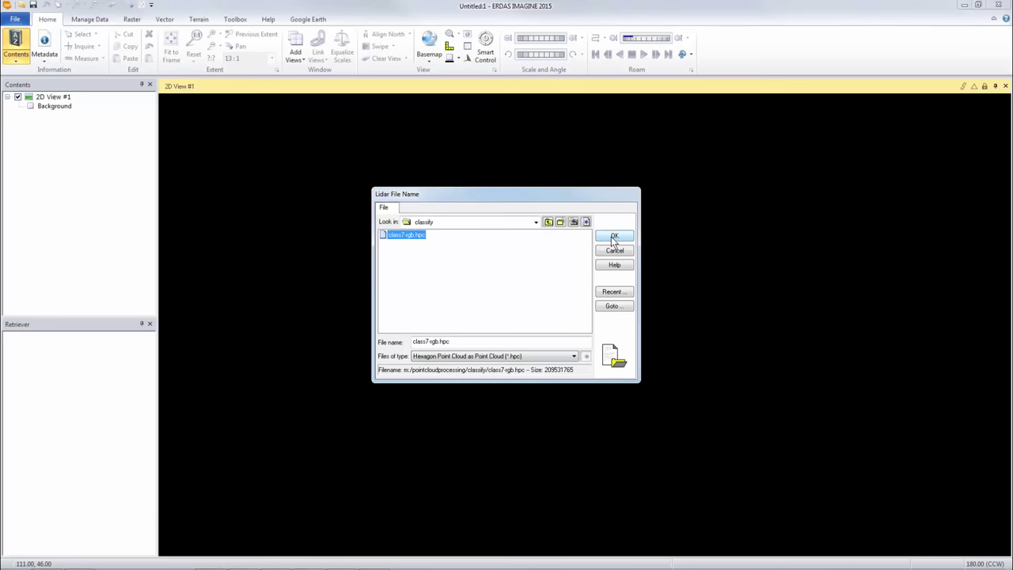
{"action": "left_click", "coordinate": [613, 237]}
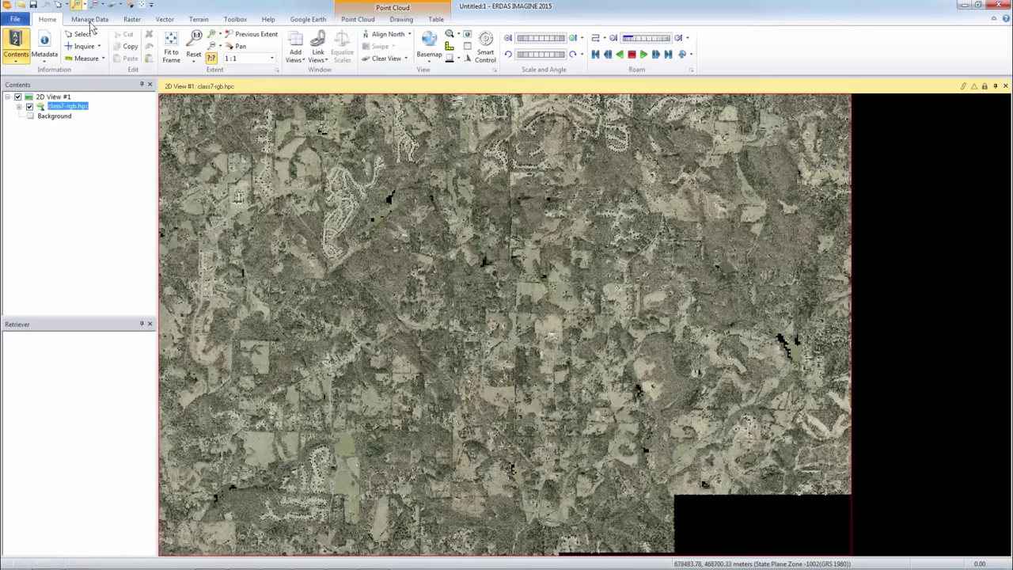
{"action": "left_click", "coordinate": [212, 34]}
{"action": "left_click_drag", "start_coordinate": [294, 199], "coordinate": [407, 276]}
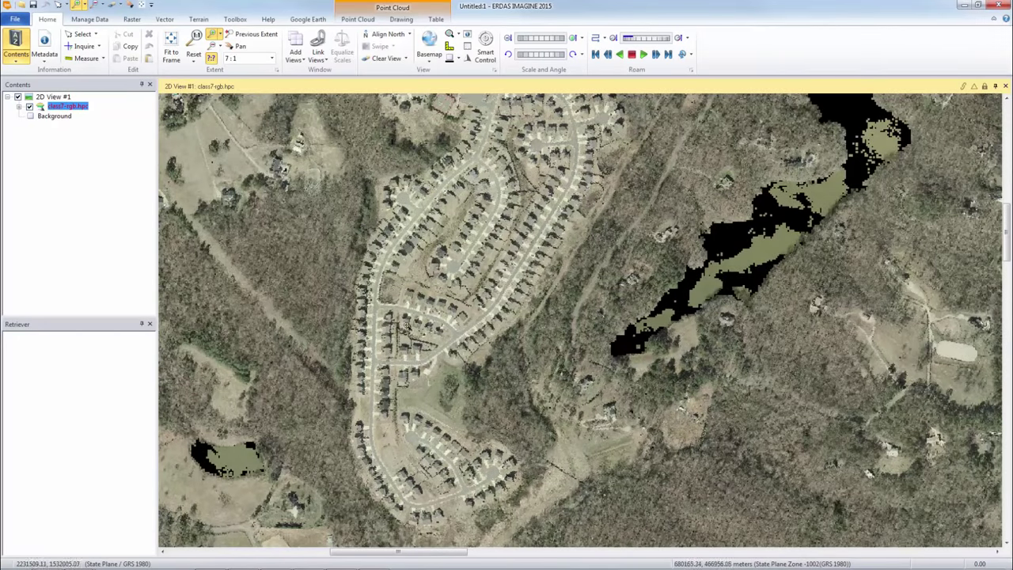
{"action": "left_click", "coordinate": [358, 19]}
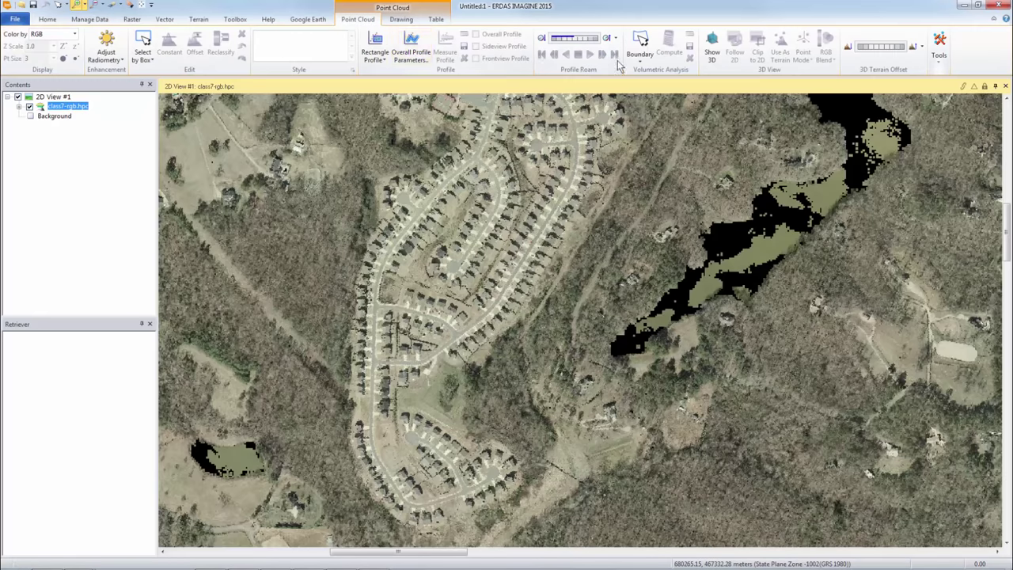
{"action": "left_click", "coordinate": [711, 49]}
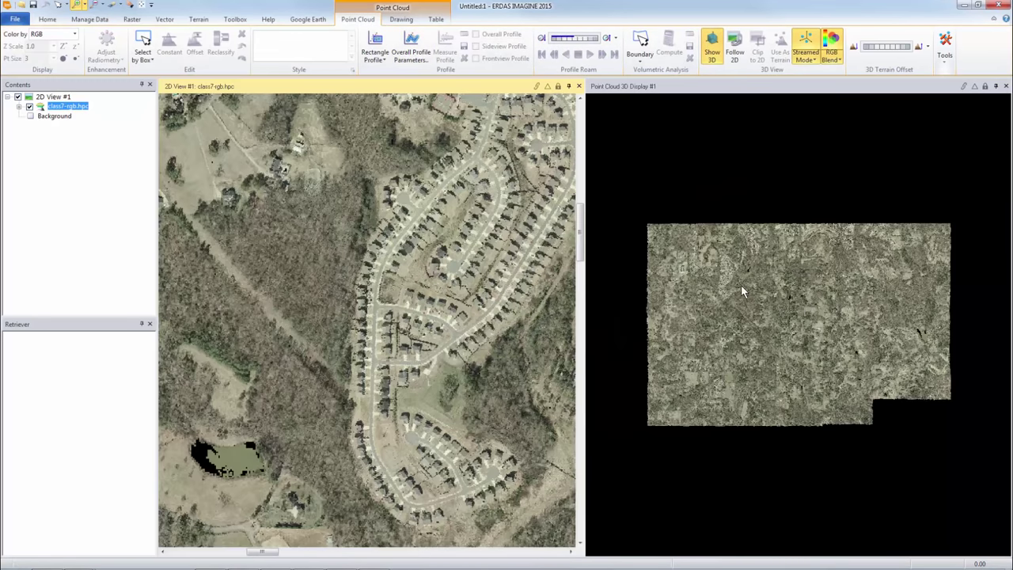
{"action": "left_click", "coordinate": [741, 291]}
{"action": "scroll", "coordinate": [737, 283], "scroll_direction": "up", "scroll_amount": 5}
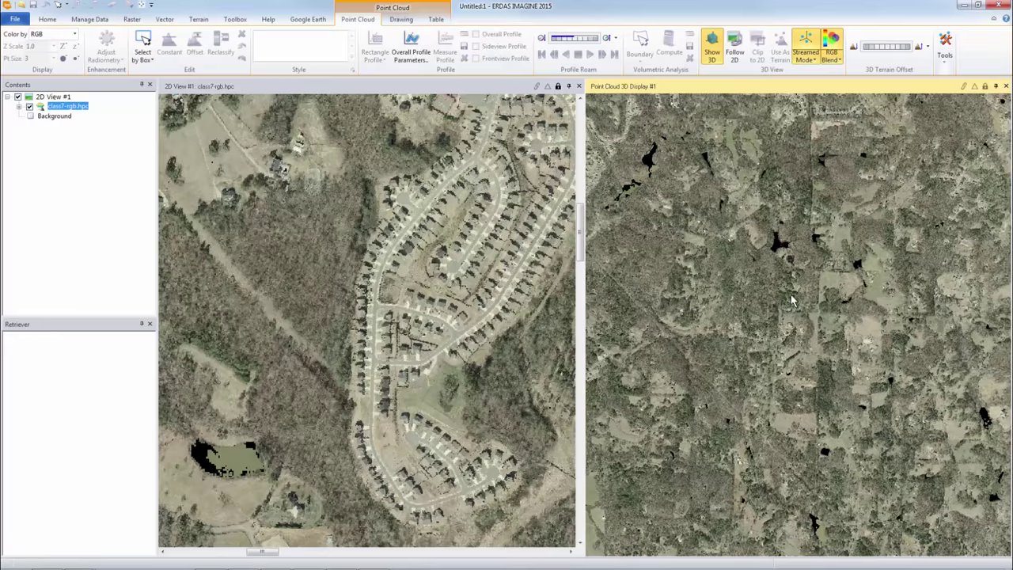
{"action": "left_click_drag", "start_coordinate": [793, 302], "coordinate": [761, 379]}
{"action": "scroll", "coordinate": [725, 308], "scroll_direction": "up", "scroll_amount": 5}
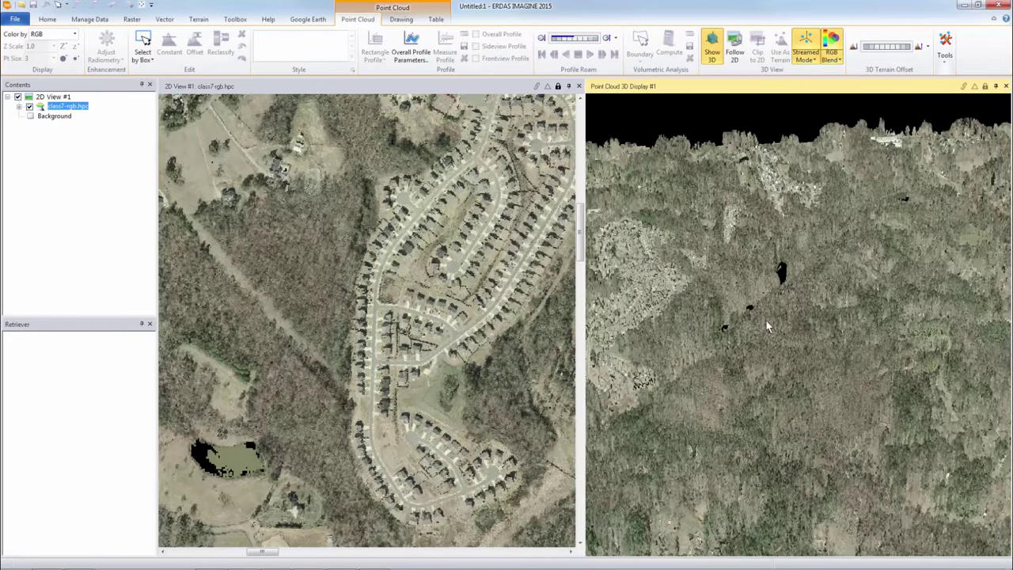
{"action": "scroll", "coordinate": [791, 330], "scroll_direction": "up", "scroll_amount": 5}
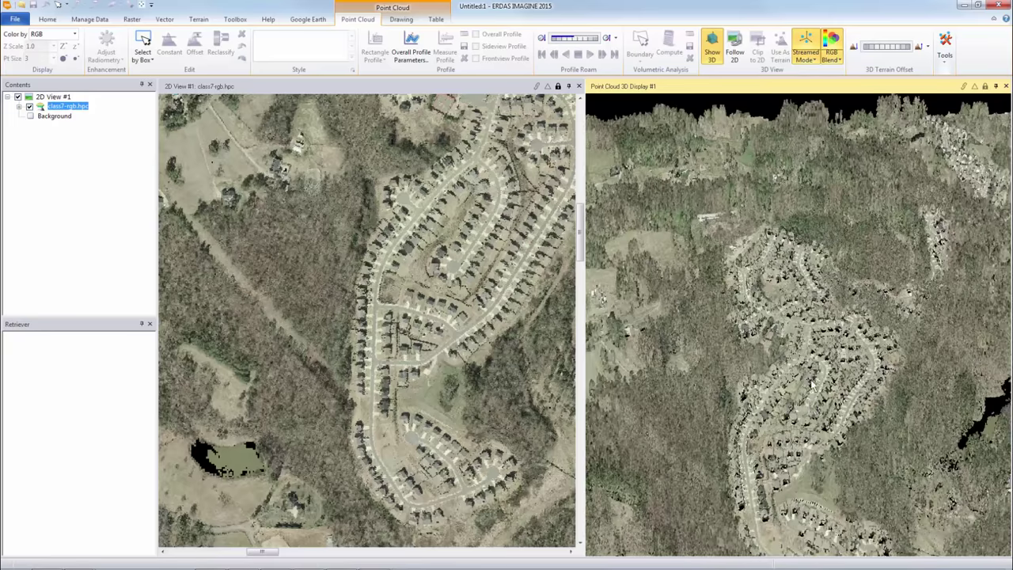
{"action": "left_click_drag", "start_coordinate": [811, 407], "coordinate": [1004, 82]}
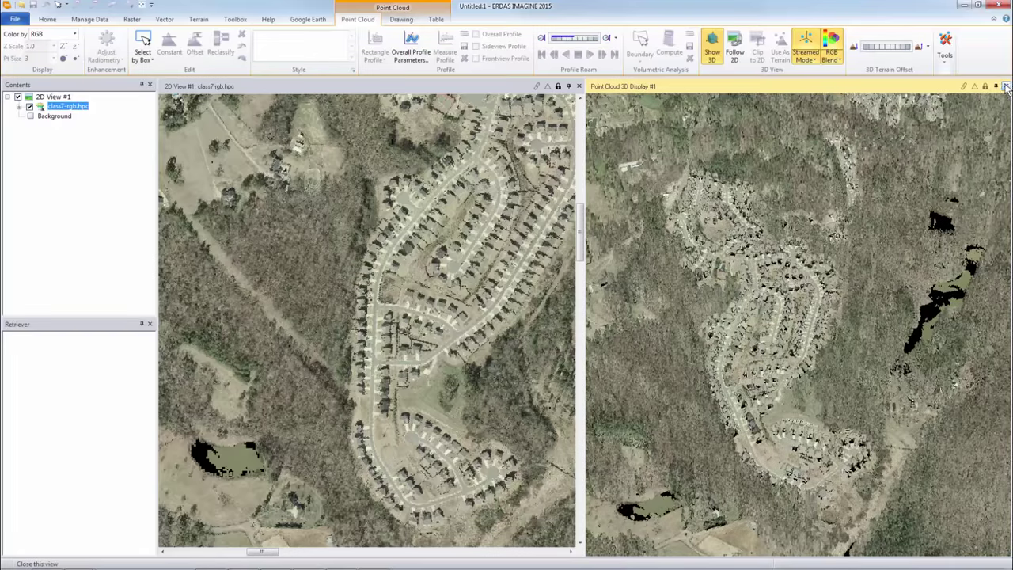
{"action": "left_click", "coordinate": [1005, 87]}
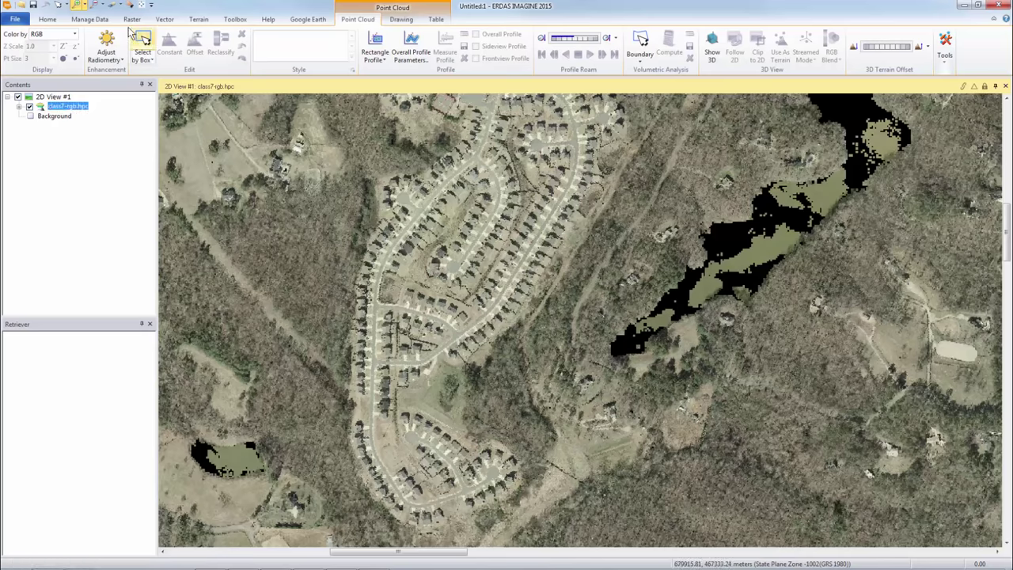
Step: Remove the class7-rgb.hpc layer and browse to the SGM folder for a new point cloud
{"action": "left_click", "coordinate": [115, 7]}
{"action": "right_click", "coordinate": [243, 128]}
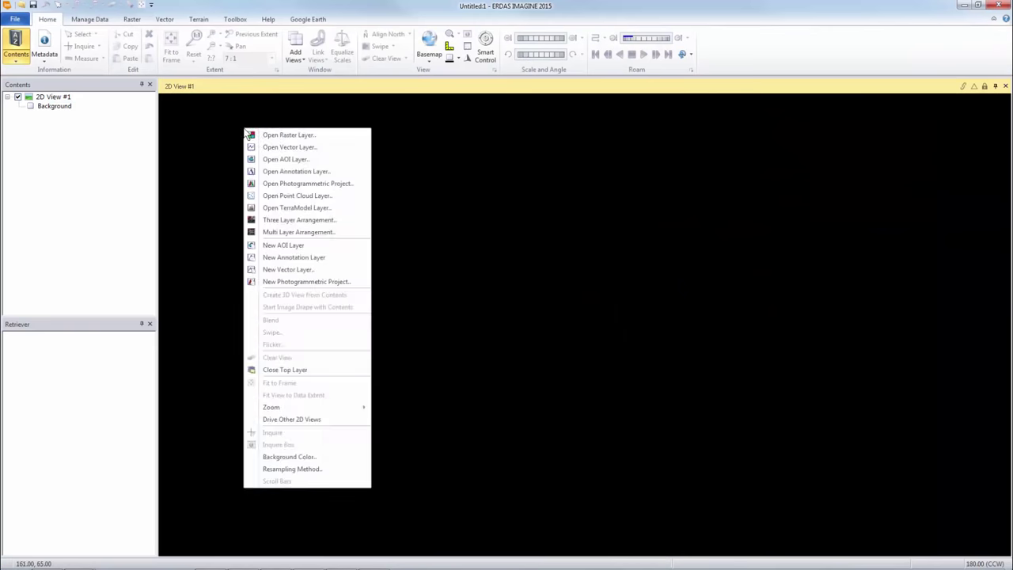
{"action": "left_click", "coordinate": [297, 204]}
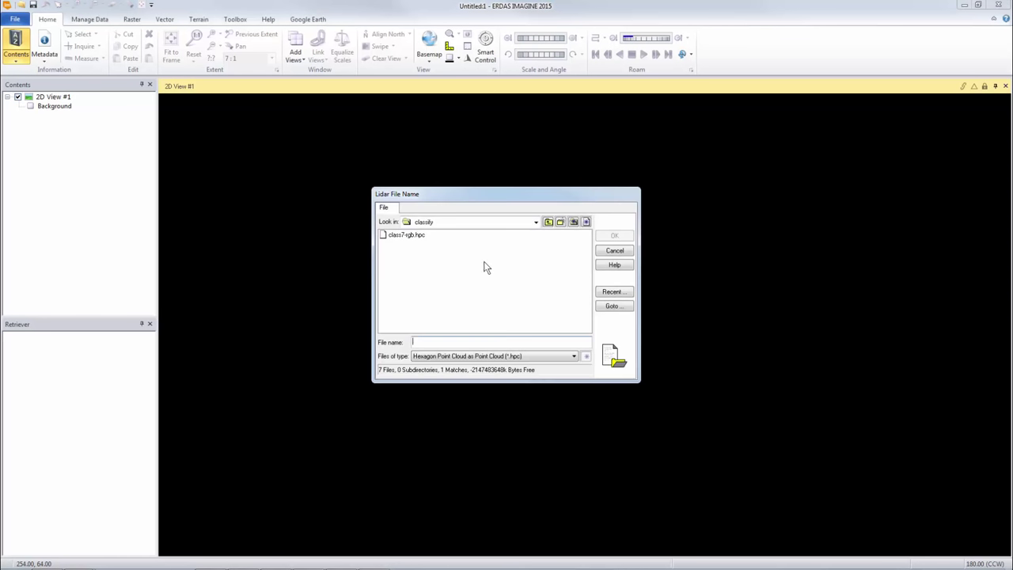
{"action": "left_click", "coordinate": [548, 222]}
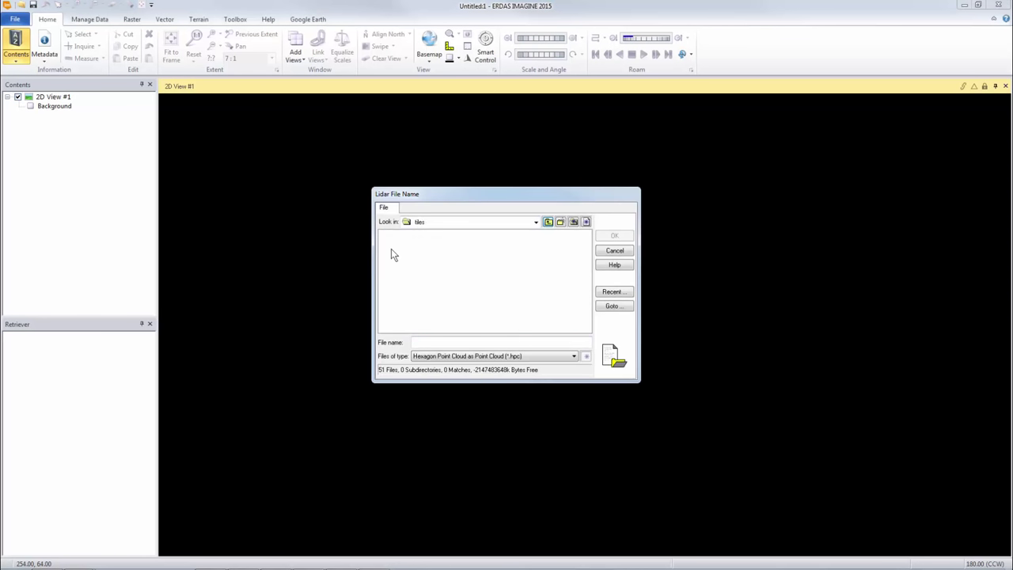
{"action": "left_click", "coordinate": [548, 222]}
{"action": "double_click", "coordinate": [389, 244]}
Step: Open the fcir_20090331 .las file and box-zoom into a block of buildings
{"action": "left_click", "coordinate": [444, 356]}
{"action": "left_click", "coordinate": [449, 386]}
{"action": "left_click", "coordinate": [436, 235]}
{"action": "left_click", "coordinate": [613, 236]}
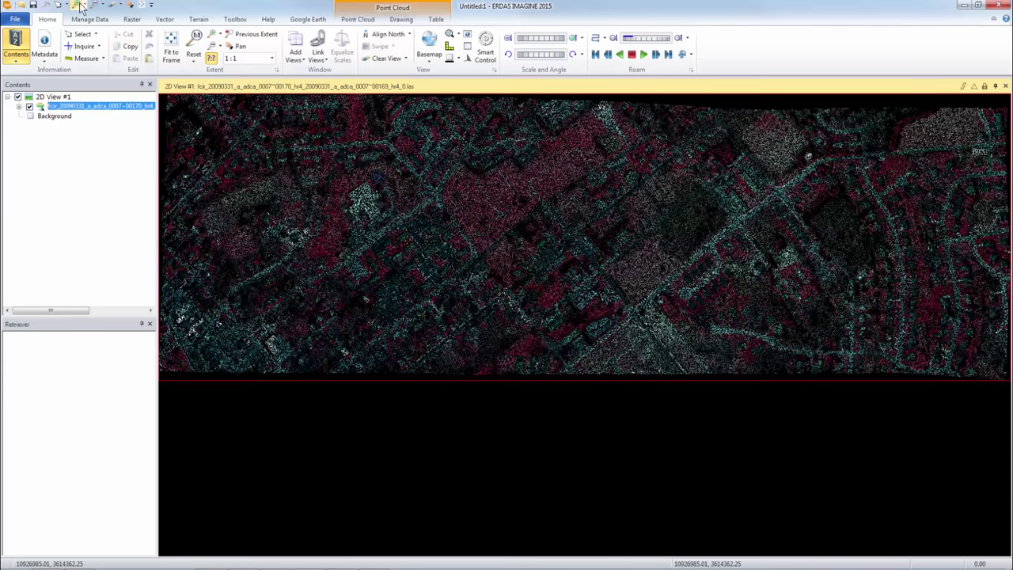
{"action": "left_click", "coordinate": [77, 5]}
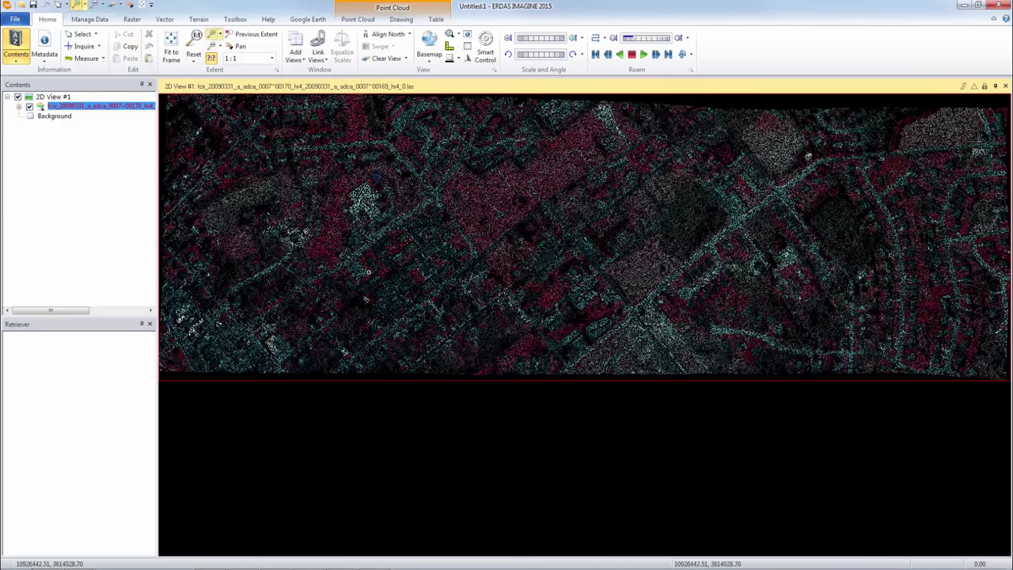
{"action": "left_click_drag", "start_coordinate": [370, 220], "coordinate": [486, 288]}
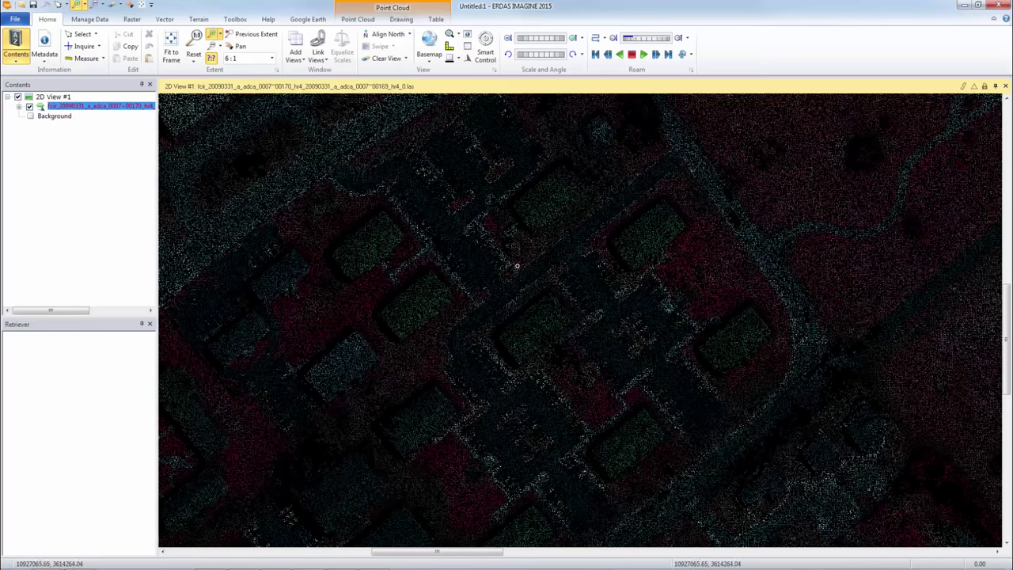
Step: Raise the FCIR cloud's point size from 1 to 3, then zoom in and out to inspect
{"action": "left_click", "coordinate": [358, 19]}
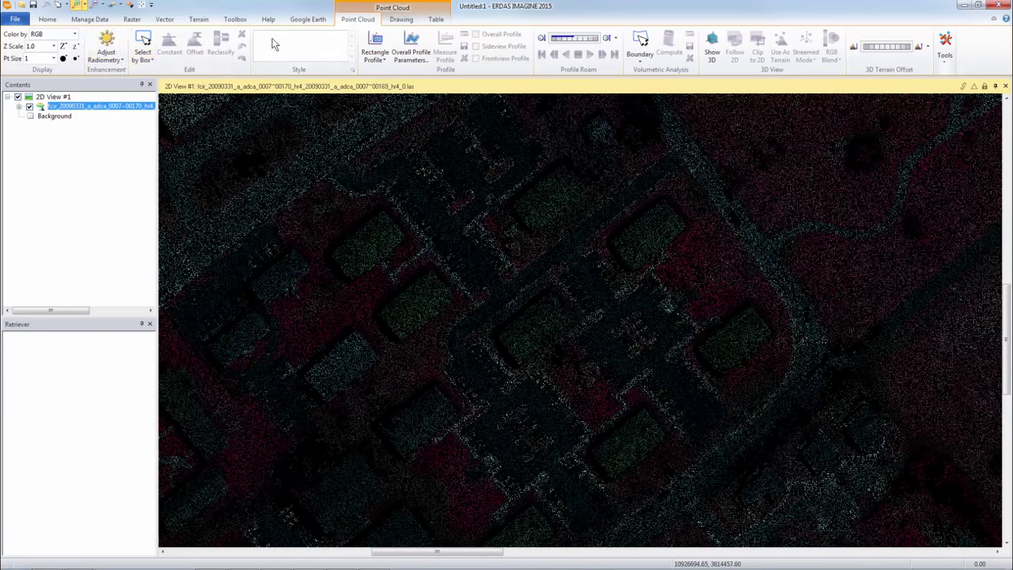
{"action": "double_click", "coordinate": [65, 60]}
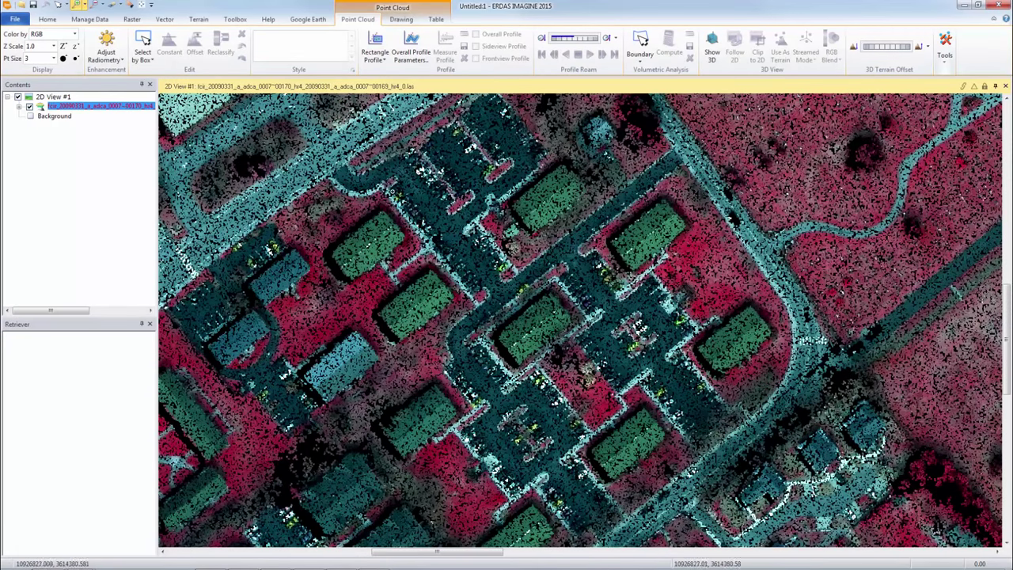
{"action": "scroll", "coordinate": [546, 223], "scroll_direction": "up", "scroll_amount": 2}
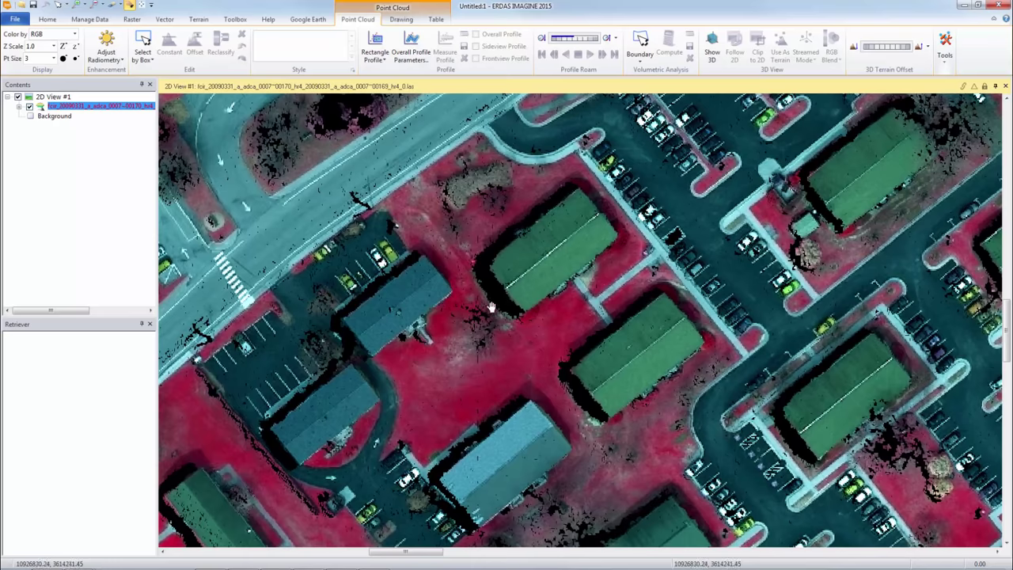
{"action": "scroll", "coordinate": [585, 342], "scroll_direction": "down", "scroll_amount": 2}
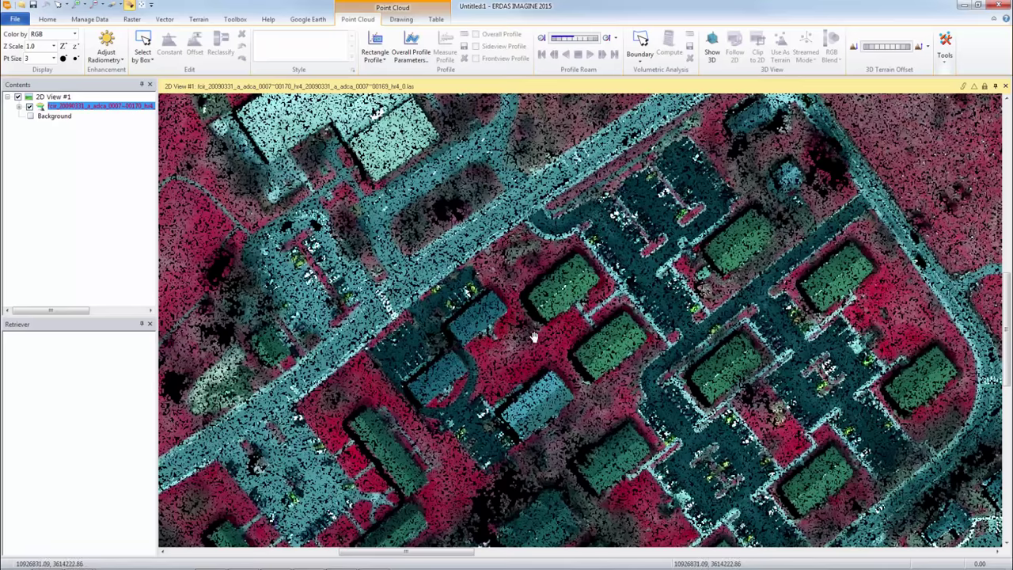